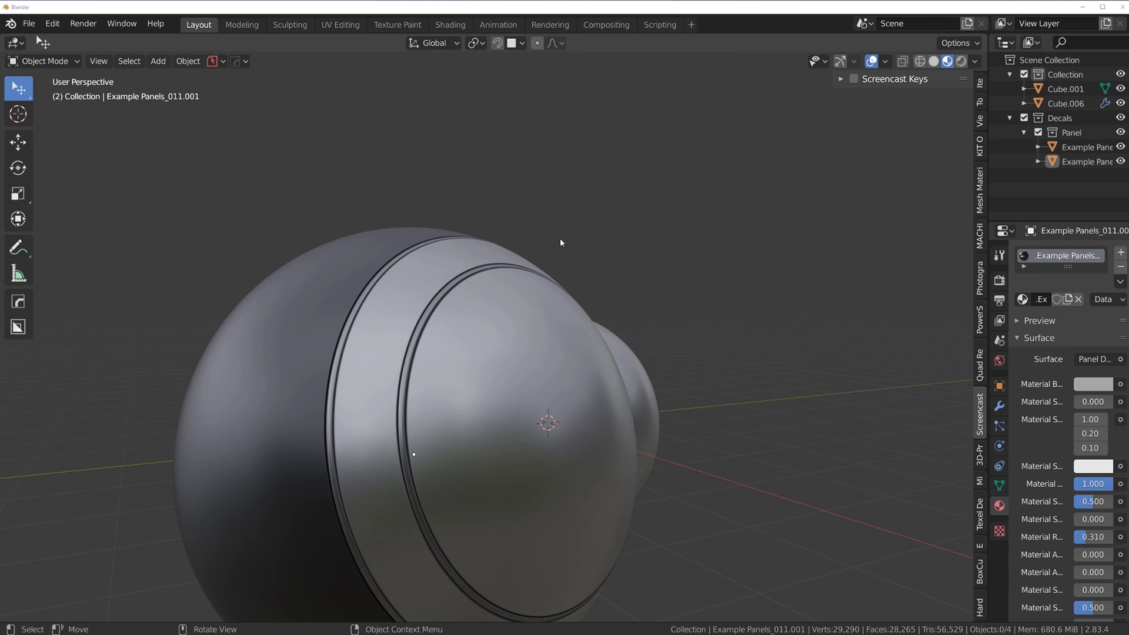
# Step: Hide both curved panel decals on the large two-tone sphere
pyautogui.scroll(-3, 483, 242)
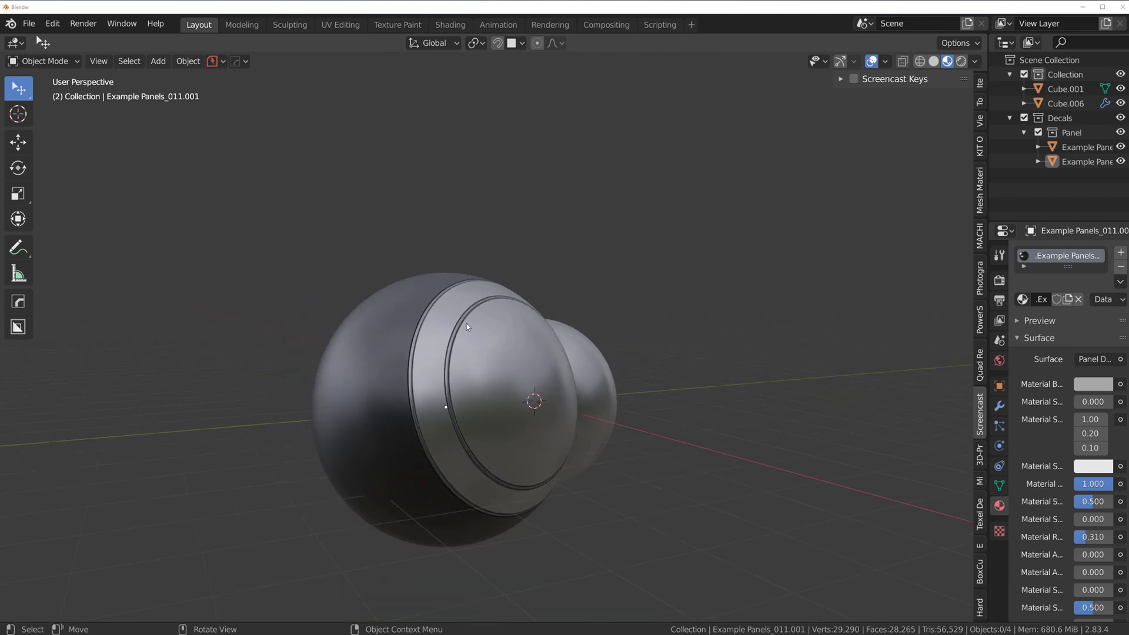
pyautogui.scroll(5, 601, 298)
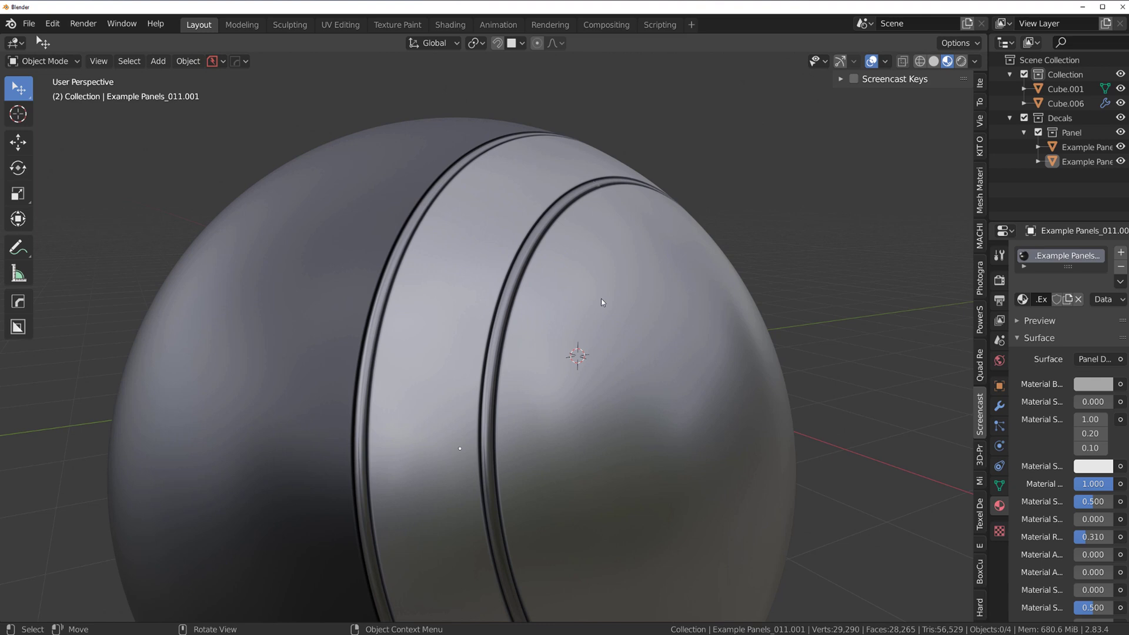
pyautogui.click(517, 279)
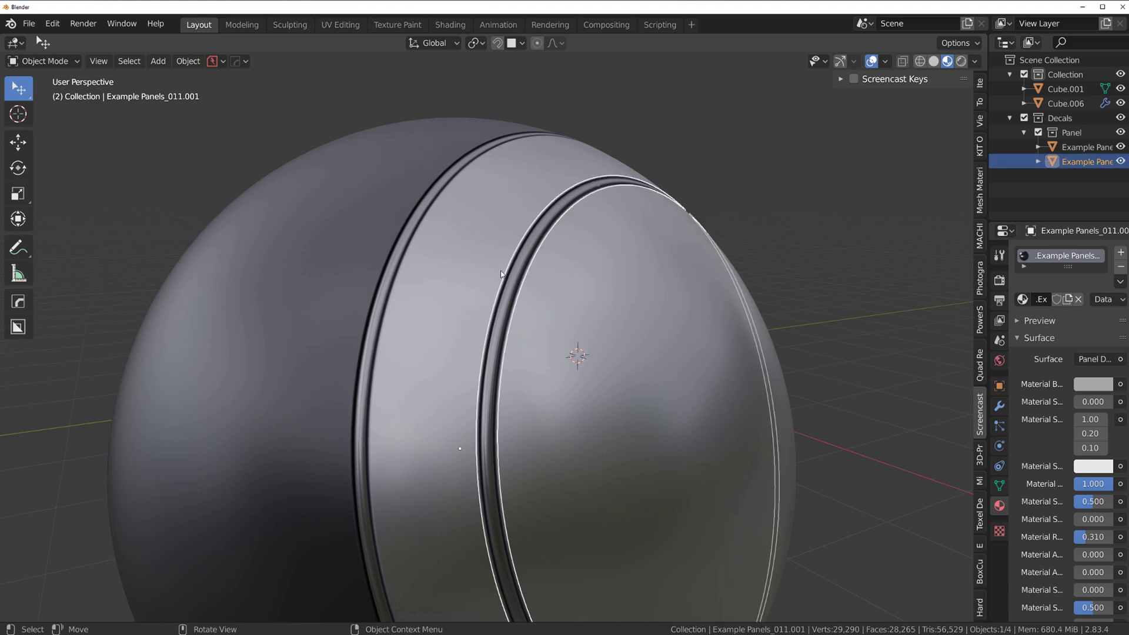
pyautogui.keyDown('shift'); pyautogui.click(405, 235); pyautogui.keyUp('shift')
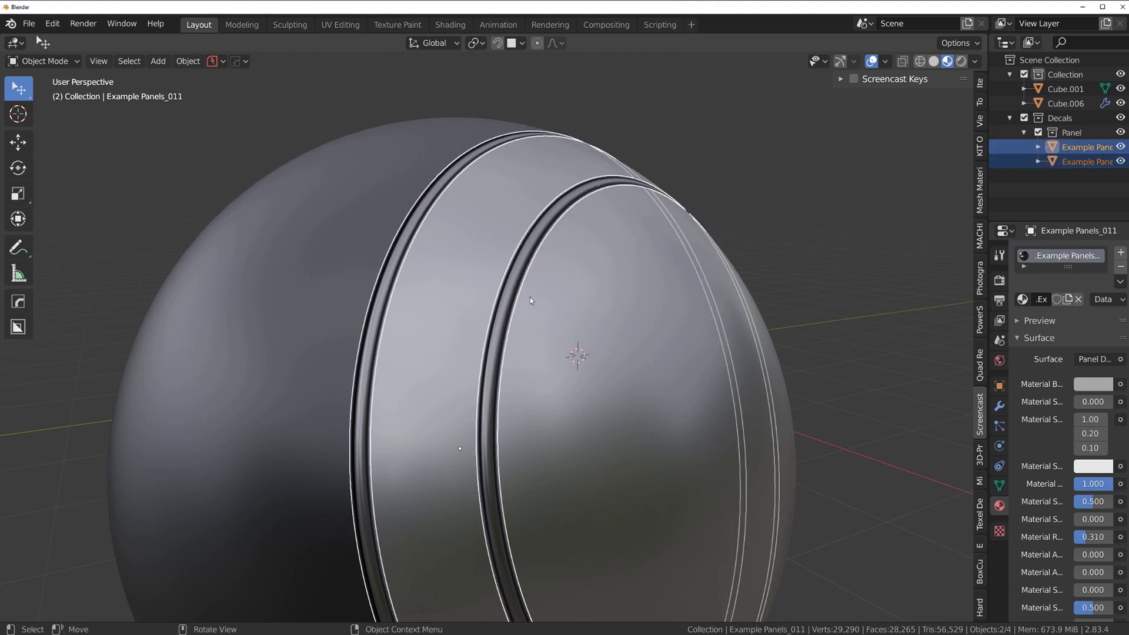
pyautogui.moveTo(552, 324)
pyautogui.mouseDown(button='middle')
pyautogui.moveTo(499, 325)
pyautogui.moveTo(532, 250)
pyautogui.moveTo(481, 278)
pyautogui.moveTo(448, 328)
pyautogui.mouseUp(button='middle')
pyautogui.press('h')
# Step: Disable the viewport display of the large two-tone sphere's Subdivision modifier in the HOps Helper
pyautogui.click(449, 327)
pyautogui.hotkey('ctrl', '`')
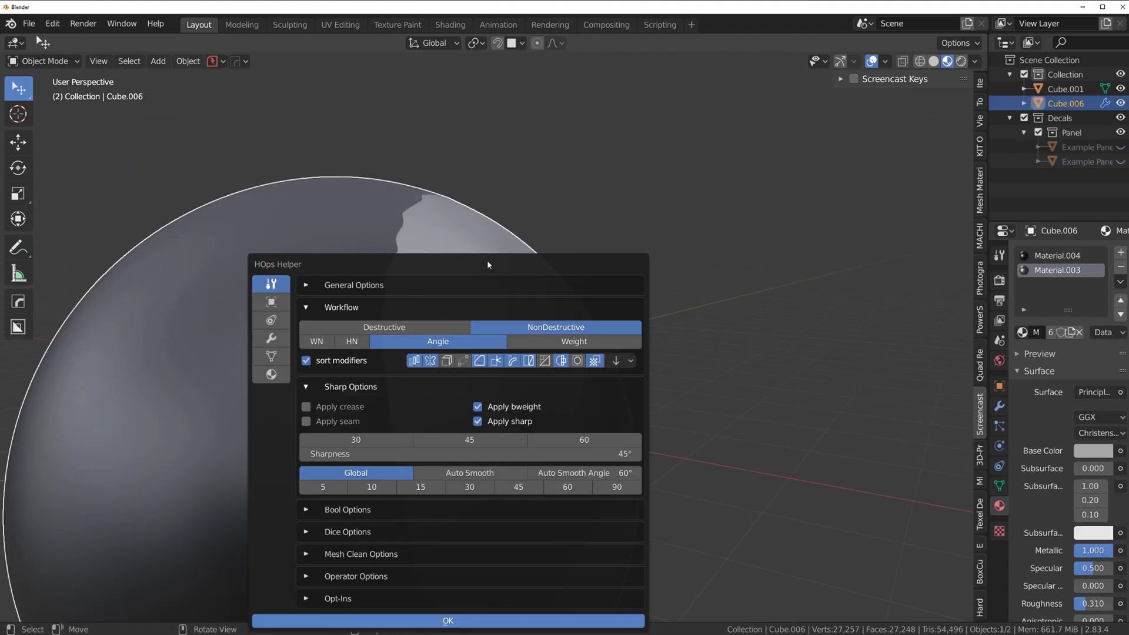
pyautogui.moveTo(487, 260); pyautogui.dragTo(793, 189)
pyautogui.click(576, 265)
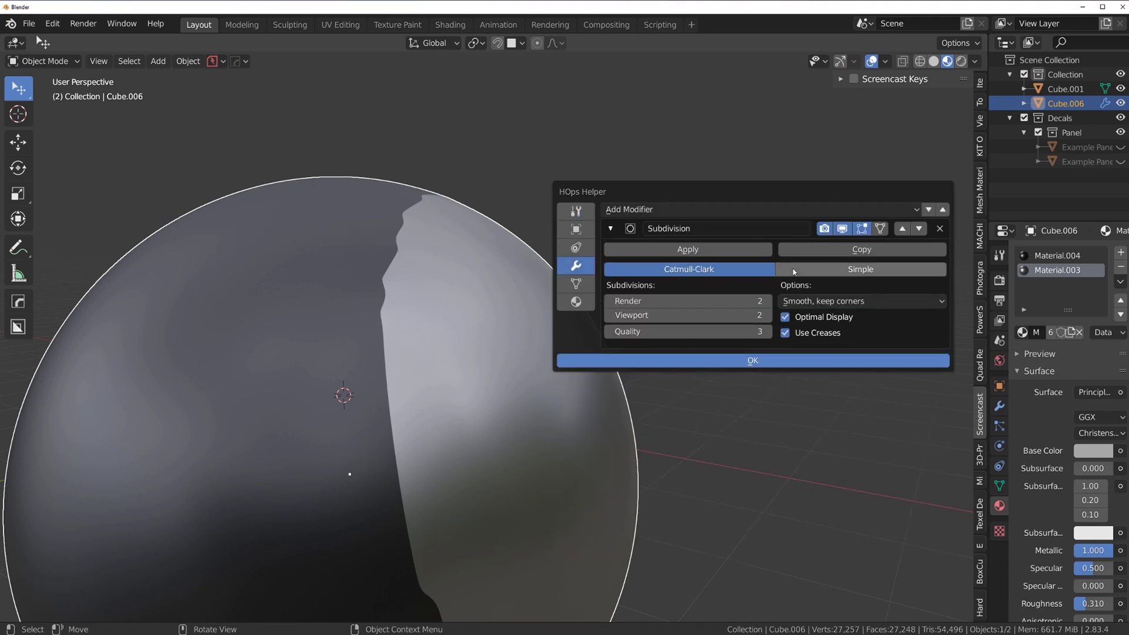
pyautogui.click(842, 230)
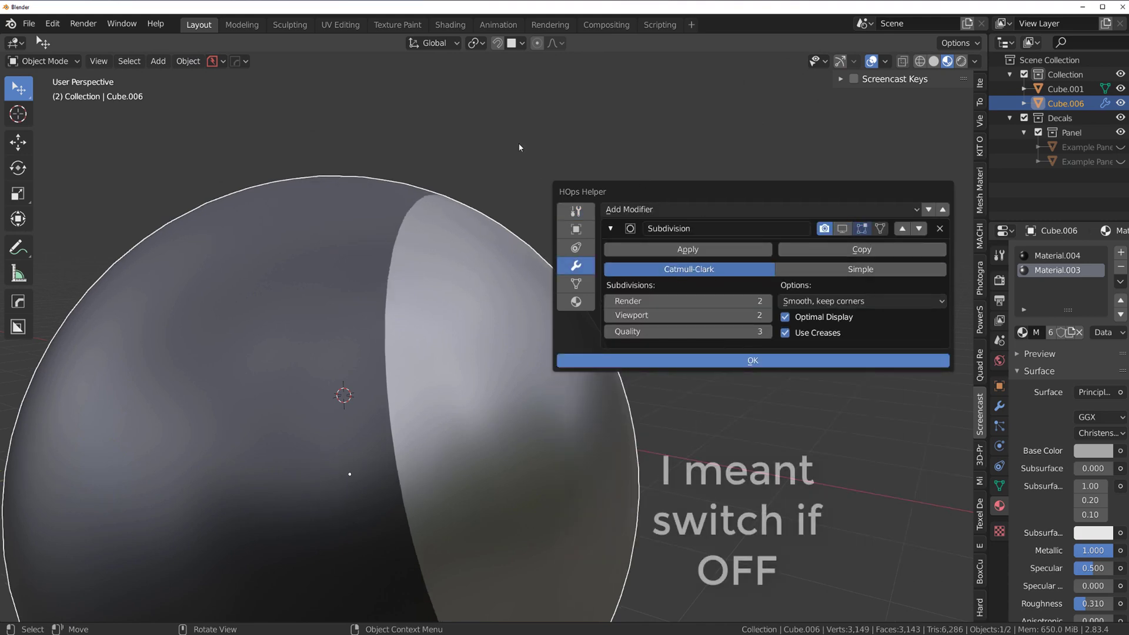
pyautogui.click(477, 263)
# Step: Duplicate the small metallic sphere and place the copy in the empty space away from the other spheres
pyautogui.scroll(-3, 477, 264)
pyautogui.moveTo(477, 265); pyautogui.dragTo(321, 415, button='middle')
pyautogui.scroll(-2, 580, 349)
pyautogui.click(298, 457)
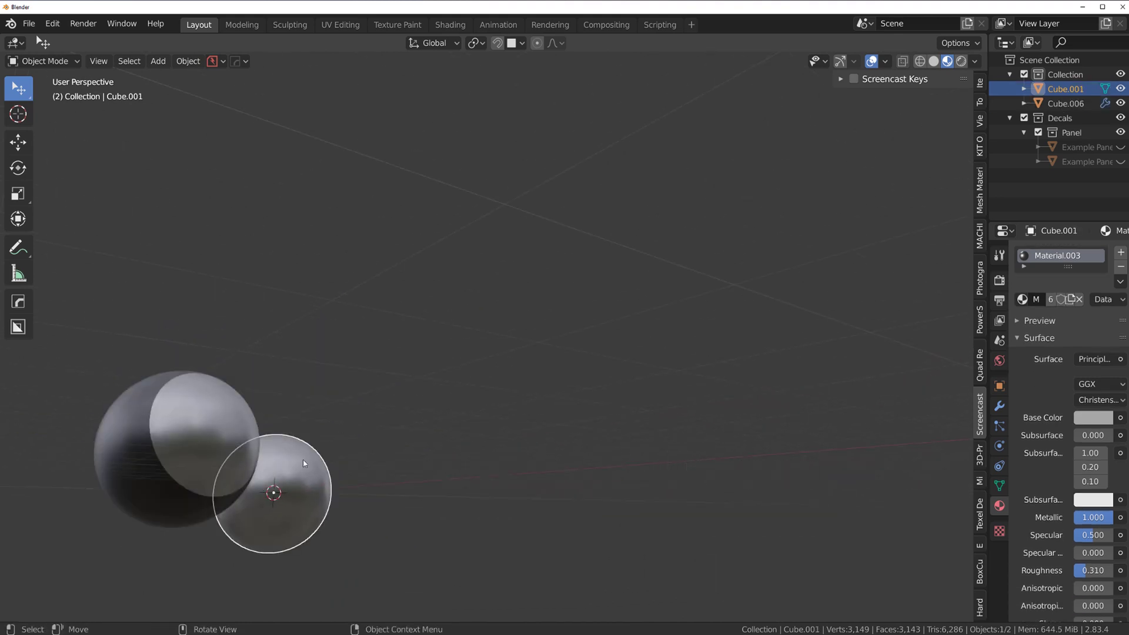
pyautogui.hotkey('shift', 'd')
pyautogui.click(593, 401)
pyautogui.moveTo(593, 401); pyautogui.dragTo(561, 464, button='middle')
pyautogui.scroll(2, 561, 463)
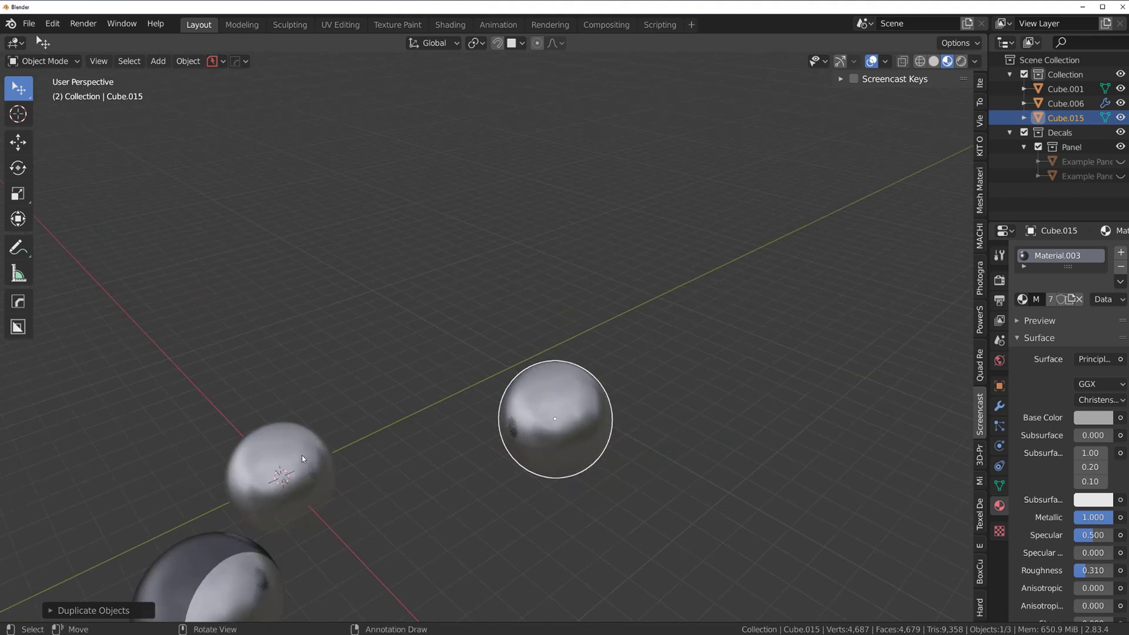
# Step: Replace the duplicated sphere's material with Material.002
pyautogui.click(302, 456)
pyautogui.click(558, 434)
pyautogui.scroll(4, 649, 477)
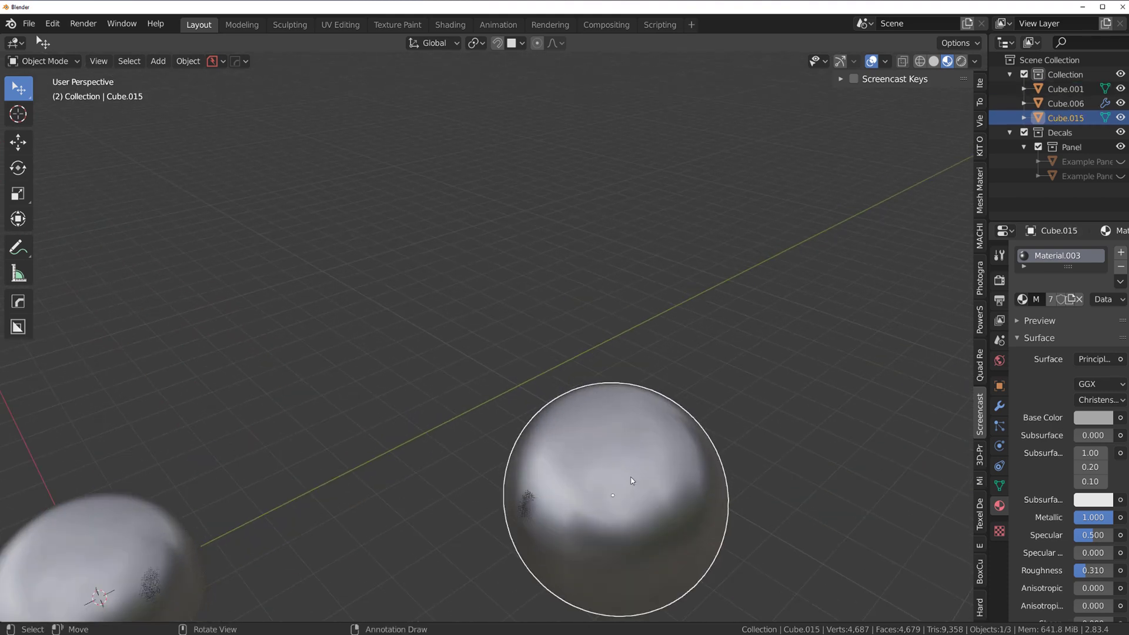
pyautogui.keyDown('shift'); pyautogui.moveTo(630, 477); pyautogui.dragTo(491, 388, button='middle'); pyautogui.keyUp('shift')
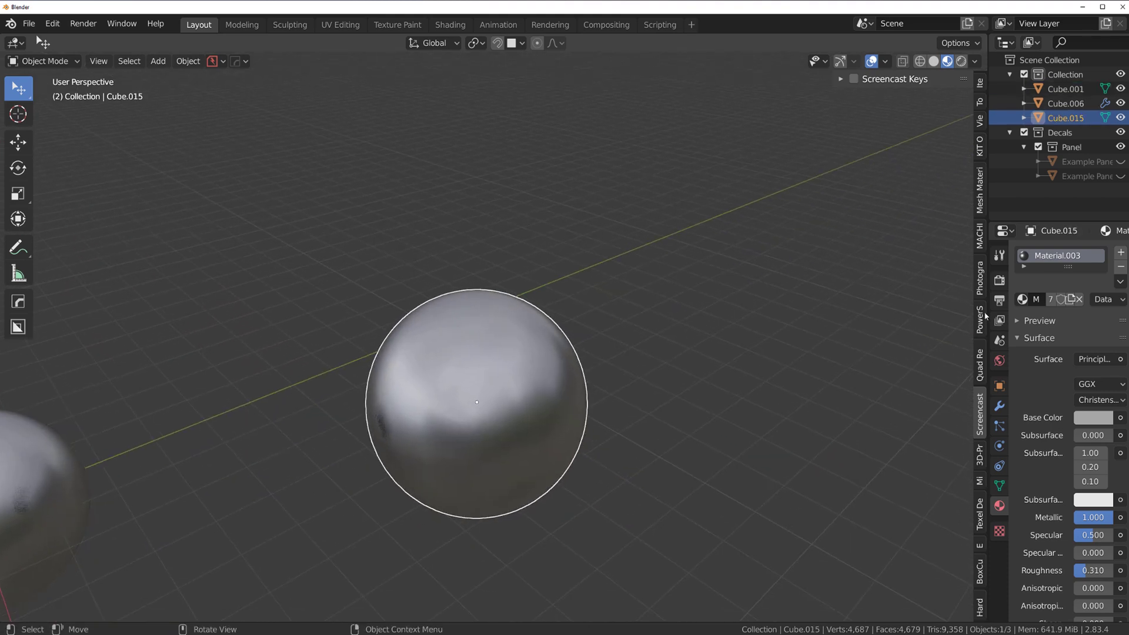
pyautogui.click(1121, 267)
pyautogui.click(1024, 299)
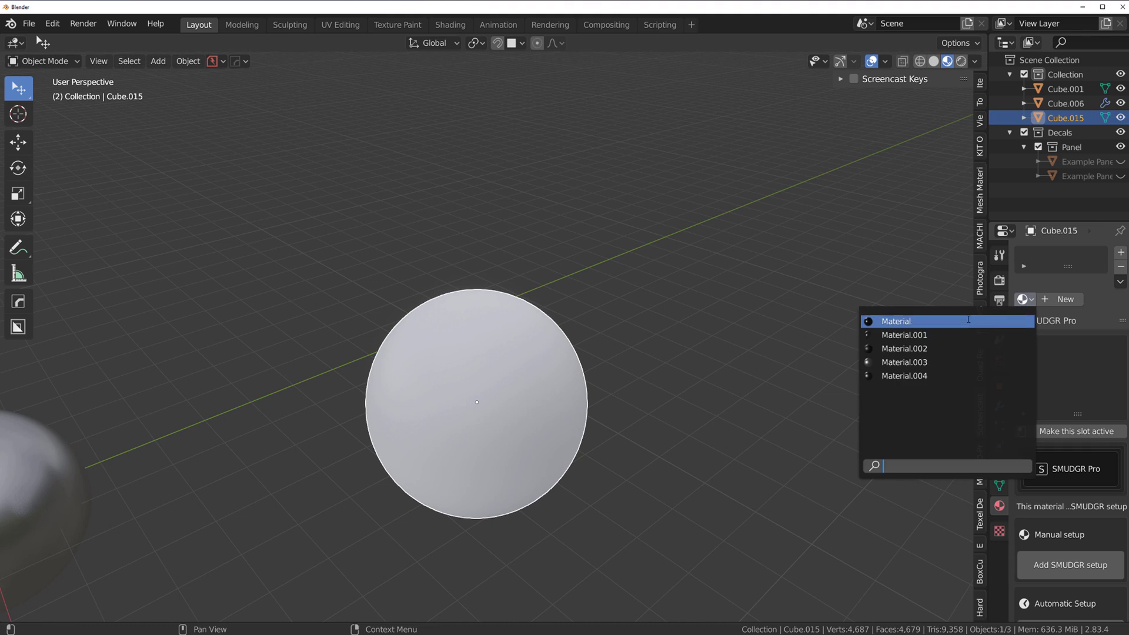
pyautogui.click(965, 348)
pyautogui.scroll(3, 501, 331)
pyautogui.keyDown('shift'); pyautogui.moveTo(501, 330); pyautogui.dragTo(422, 276, button='middle'); pyautogui.keyUp('shift')
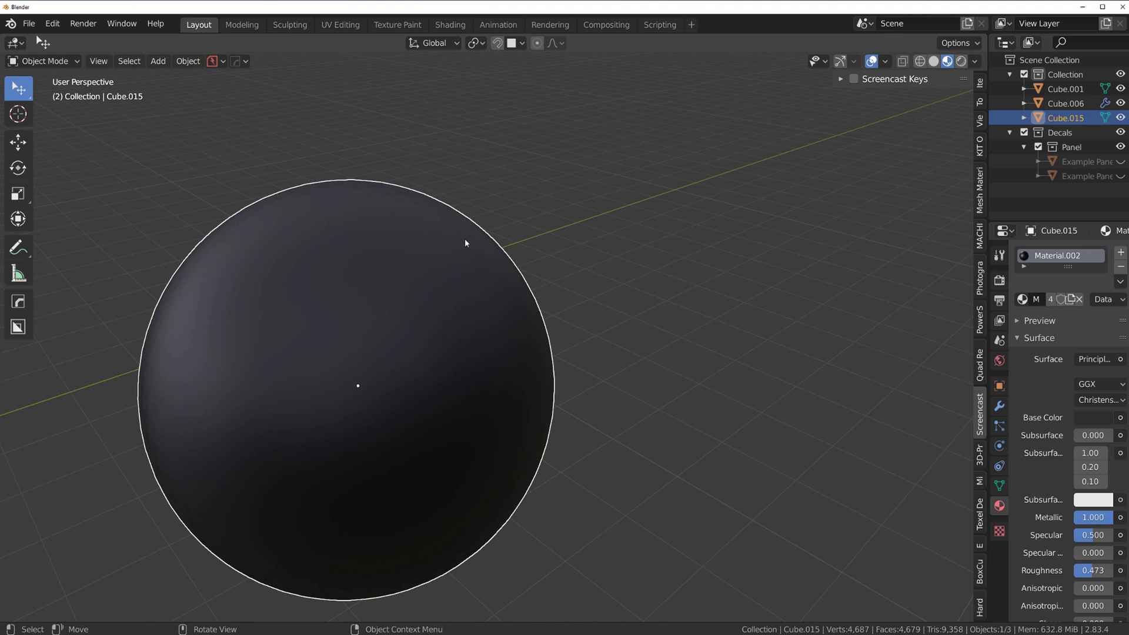
# Step: Duplicate the dark sphere and place the copy so that it partly overlaps the original
pyautogui.scroll(-2, 471, 262)
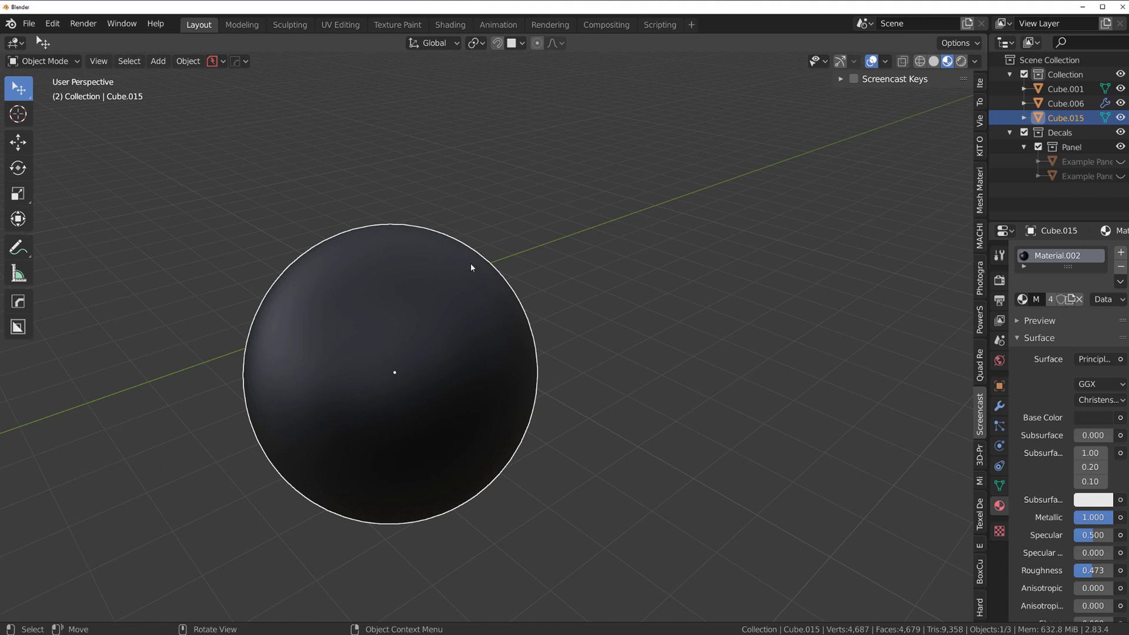
pyautogui.scroll(-1, 471, 271)
pyautogui.scroll(2, 411, 291)
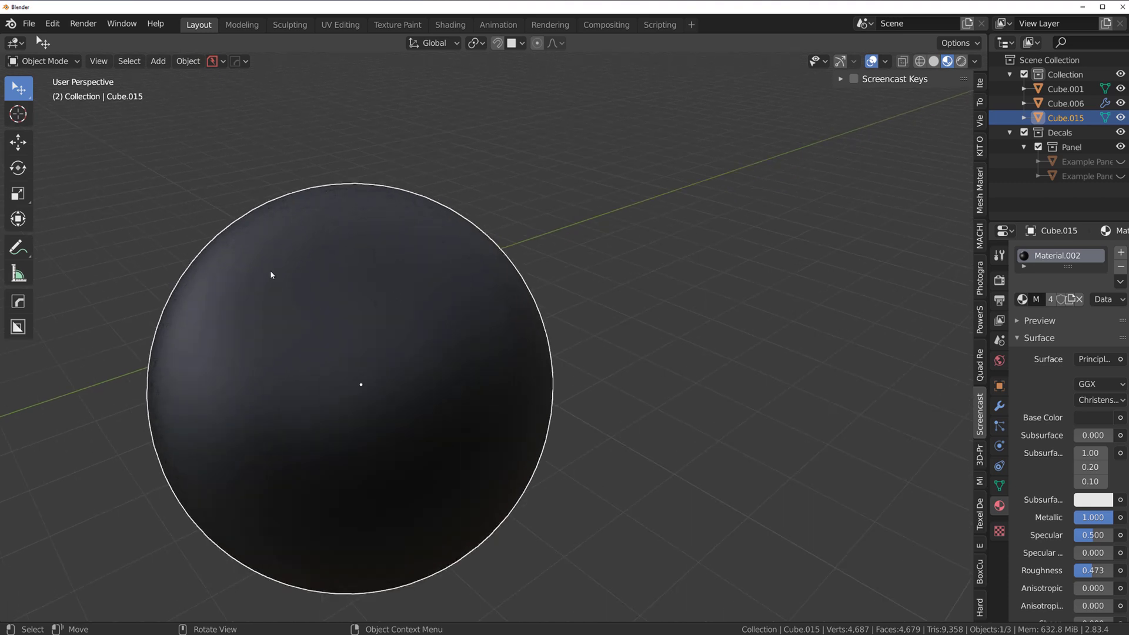
pyautogui.hotkey('shift', 'd')
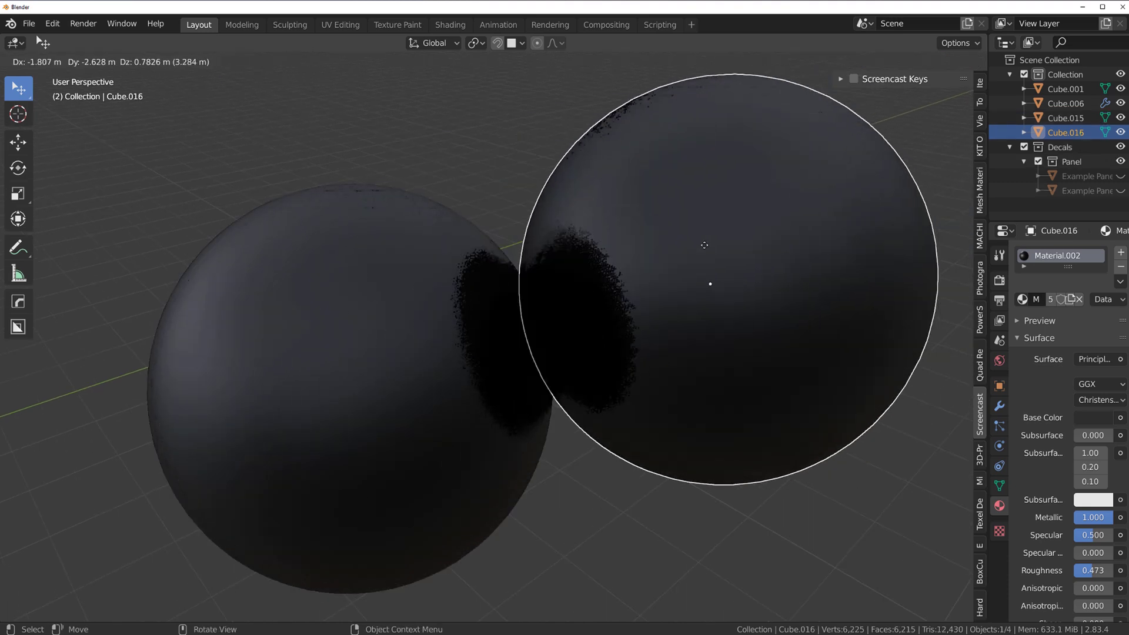
pyautogui.click(602, 273)
pyautogui.moveTo(602, 276)
pyautogui.mouseDown(button='middle')
pyautogui.moveTo(605, 251)
pyautogui.moveTo(524, 282)
pyautogui.moveTo(590, 257)
pyautogui.moveTo(629, 197)
pyautogui.mouseUp(button='middle')
pyautogui.scroll(2, 549, 252)
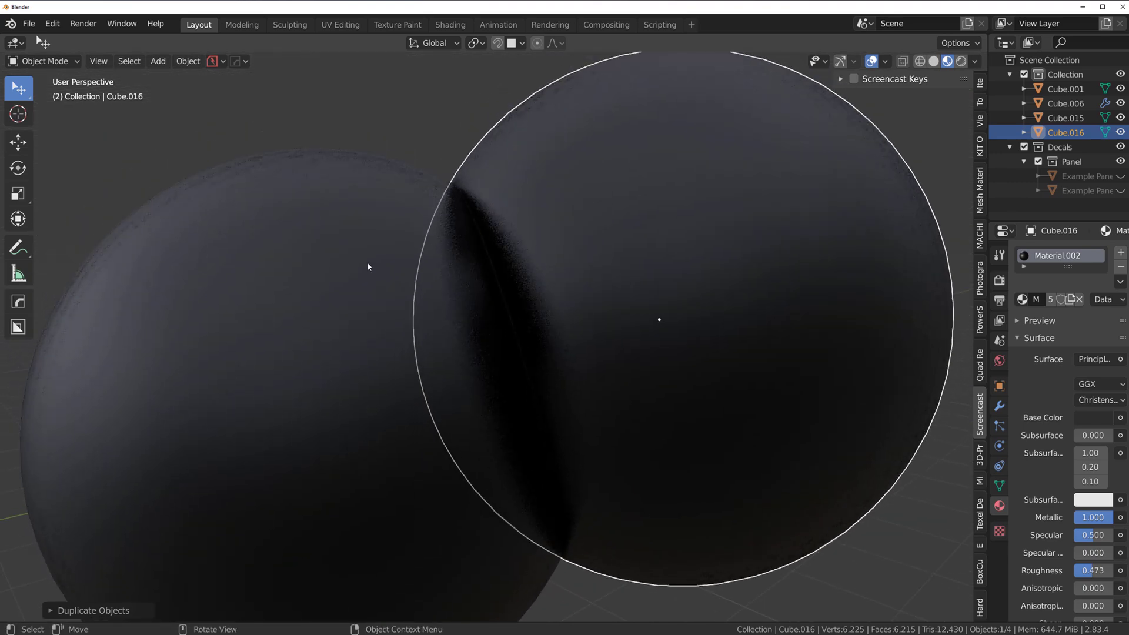
# Step: Enable Screencast Keys and hide the viewport sidebar
pyautogui.keyDown('shift'); pyautogui.click(365, 249); pyautogui.keyUp('shift')
pyautogui.press('n')
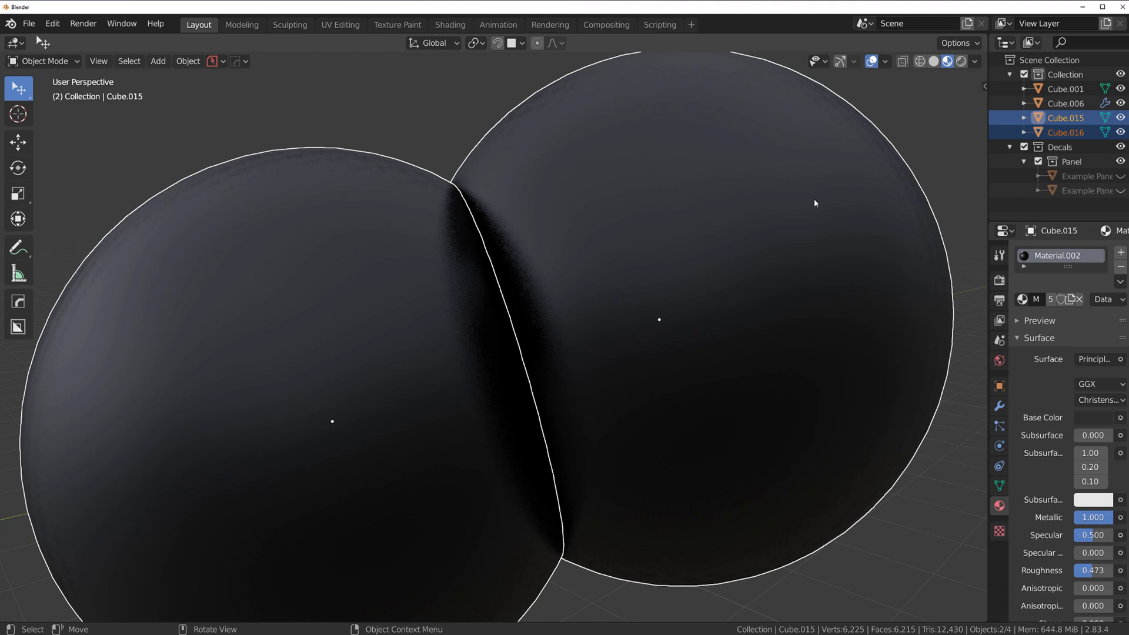
pyautogui.press('n')
pyautogui.click(853, 79)
pyautogui.press('n')
# Step: Slice the first dark sphere with its overlapping duplicate in DECALmachine to create a panel decal along their intersection
pyautogui.scroll(-1, 559, 327)
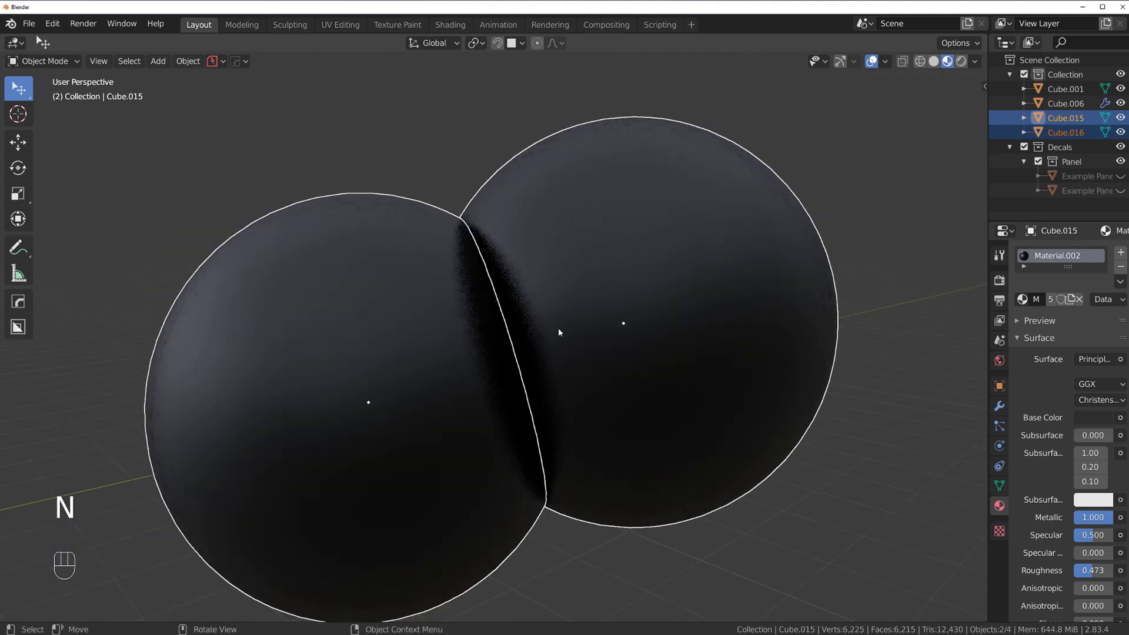
pyautogui.click(686, 261)
pyautogui.keyDown('shift'); pyautogui.click(428, 319); pyautogui.keyUp('shift')
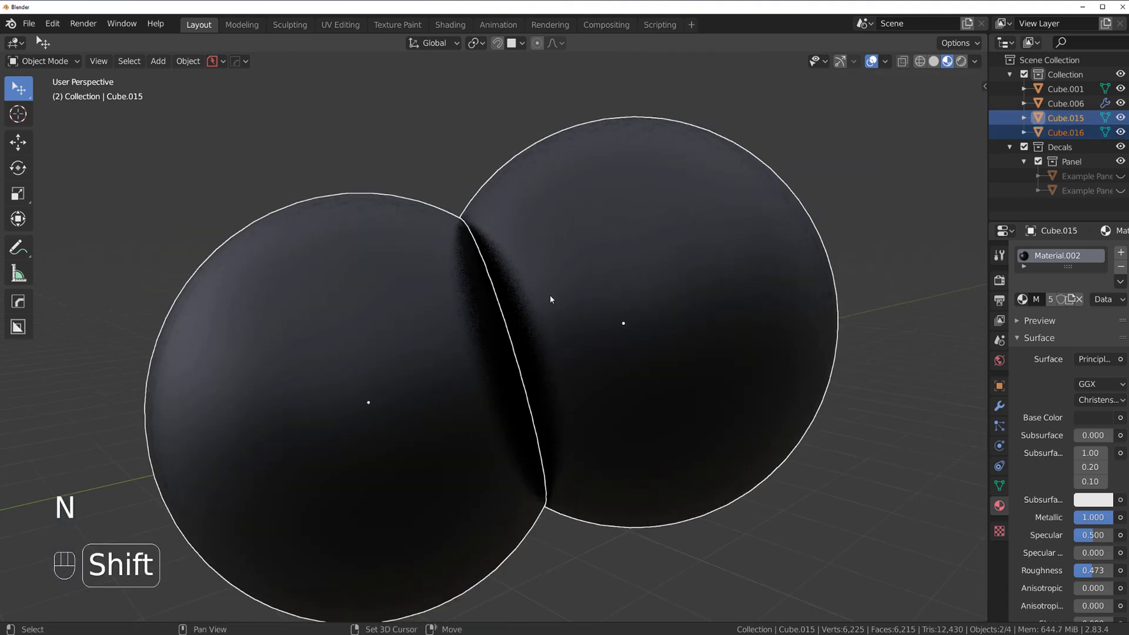
pyautogui.keyDown('shift'); pyautogui.moveTo(549, 295); pyautogui.dragTo(466, 313, button='middle'); pyautogui.keyUp('shift')
pyautogui.press('d')
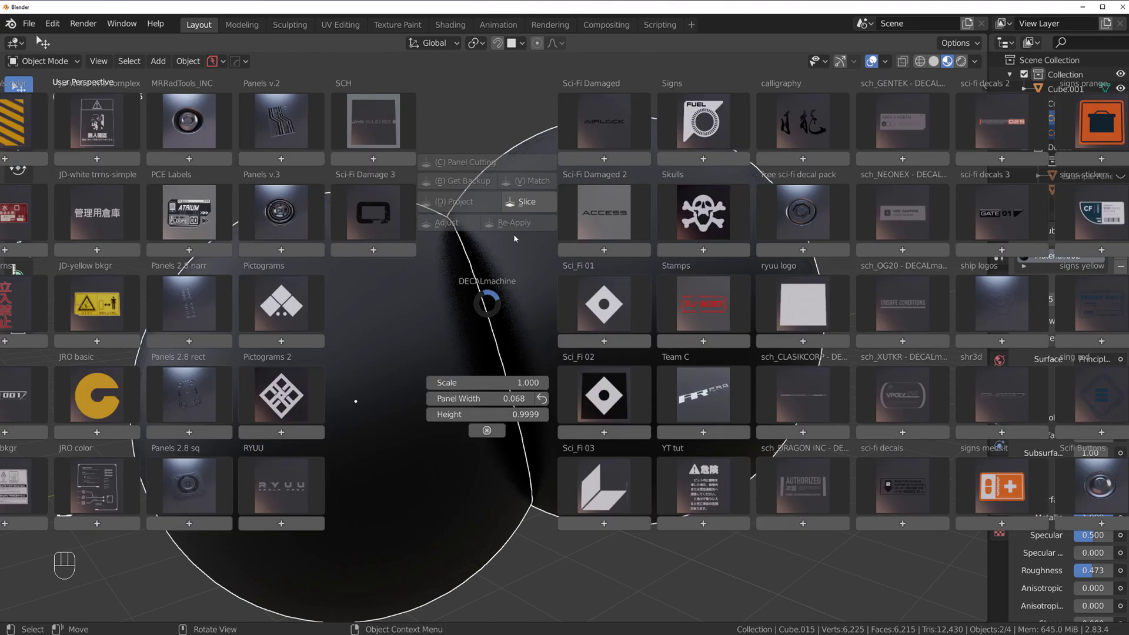
pyautogui.click(527, 201)
# Step: Adjust the new panel decal's height offset to 0.00210 so it sits above the dark sphere's surface
pyautogui.moveTo(527, 201); pyautogui.dragTo(438, 236, button='middle')
pyautogui.scroll(1, 429, 241)
pyautogui.keyDown('shift'); pyautogui.moveTo(411, 252); pyautogui.dragTo(398, 275, button='middle'); pyautogui.keyUp('shift')
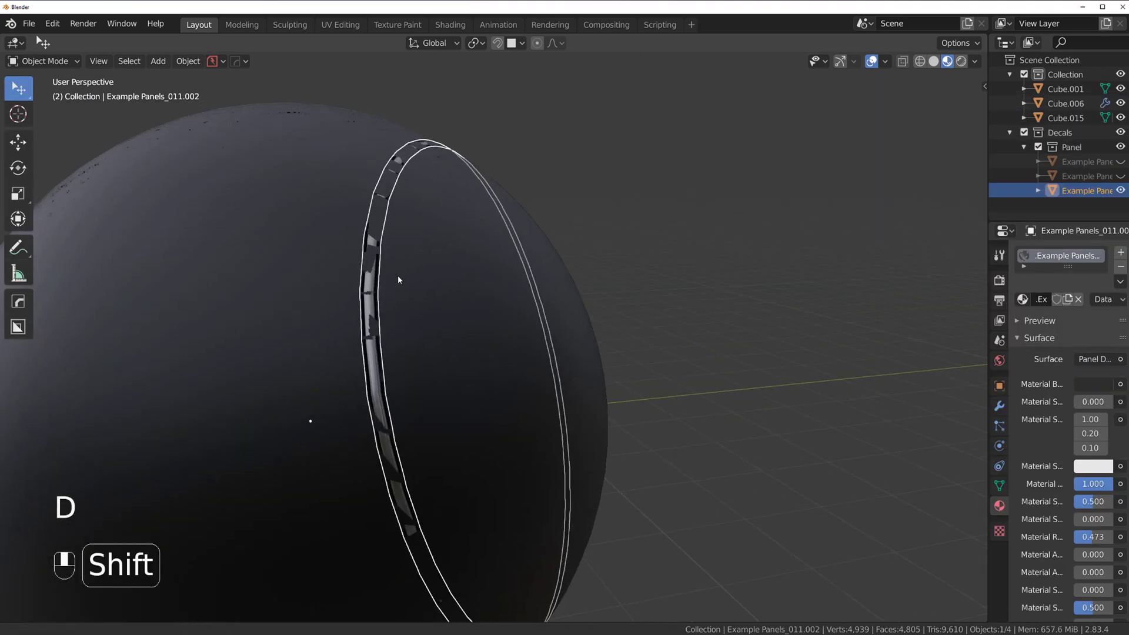
pyautogui.click(384, 215)
pyautogui.click(384, 219)
pyautogui.press('d')
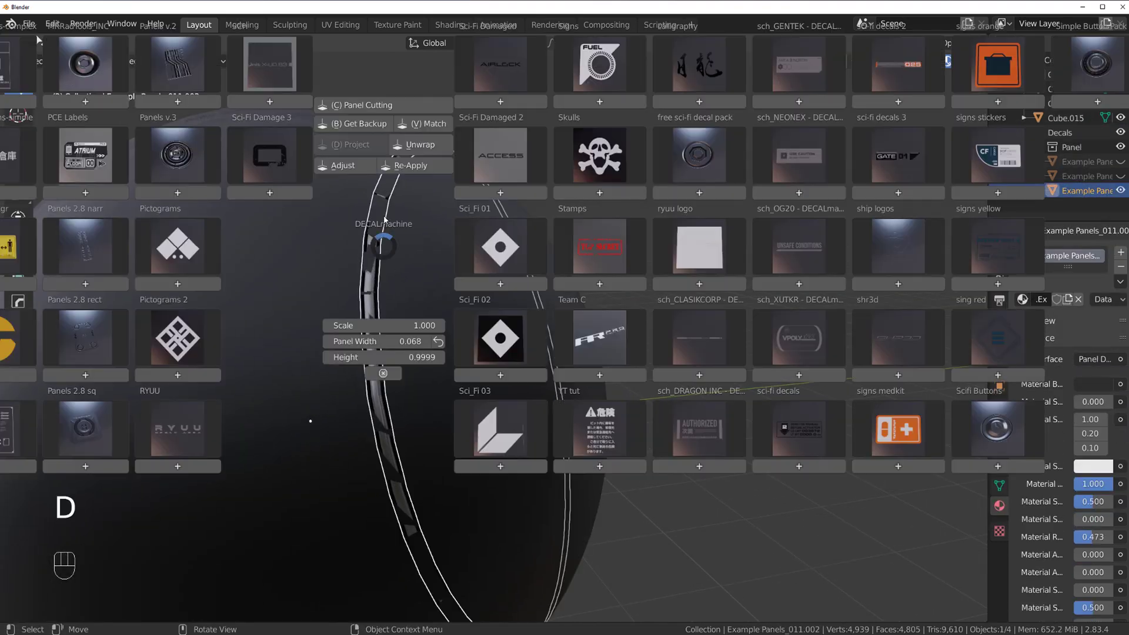
pyautogui.click(351, 168)
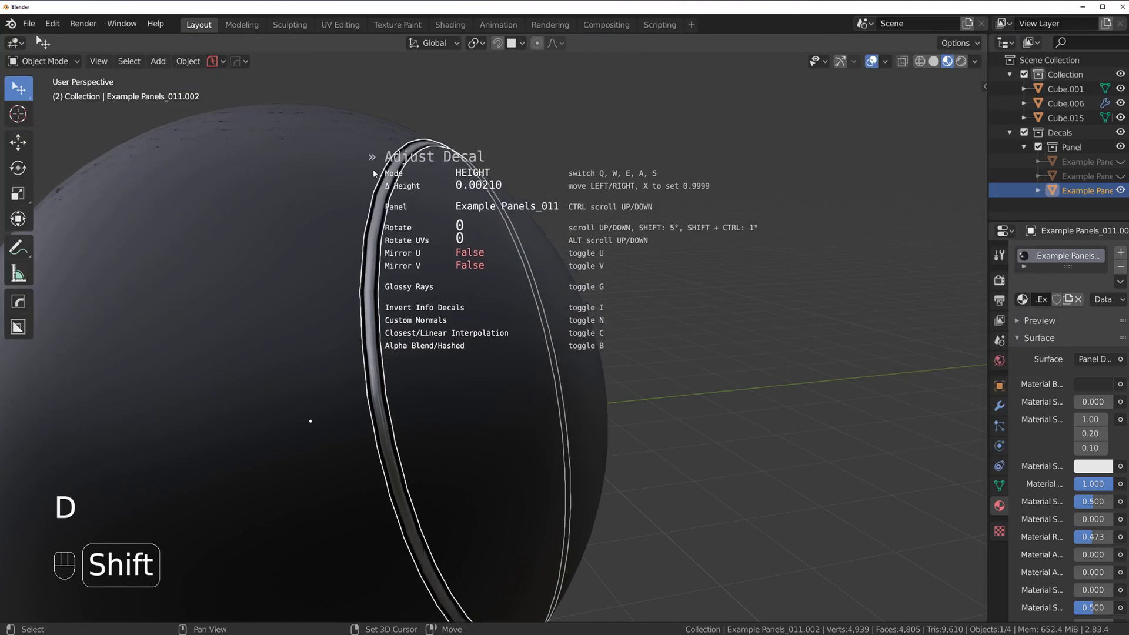
pyautogui.click(375, 173)
# Step: Examine the panel decal's groove and its material against the surrounding dark sphere from close up and farther away
pyautogui.scroll(2, 264, 296)
pyautogui.keyDown('shift'); pyautogui.moveTo(265, 296); pyautogui.dragTo(381, 240, button='middle'); pyautogui.keyUp('shift')
pyautogui.moveTo(422, 279); pyautogui.dragTo(404, 343, button='middle')
pyautogui.scroll(1, 335, 288)
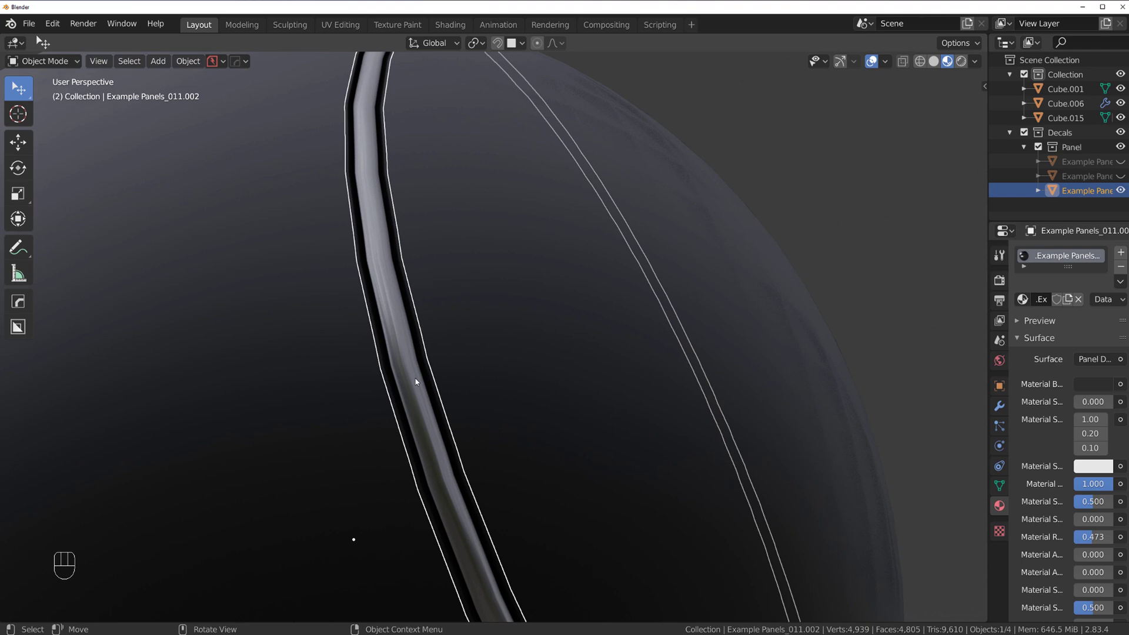
pyautogui.scroll(-6, 416, 382)
pyautogui.click(398, 239)
pyautogui.press('Tab')
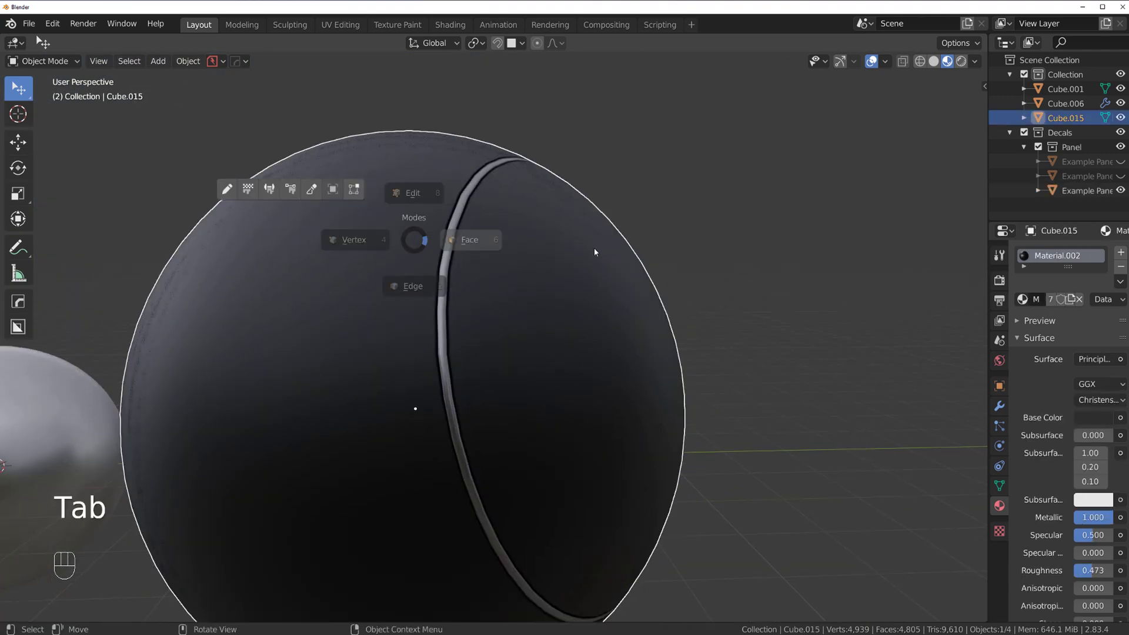
pyautogui.press('Tab')
pyautogui.scroll(3, 447, 227)
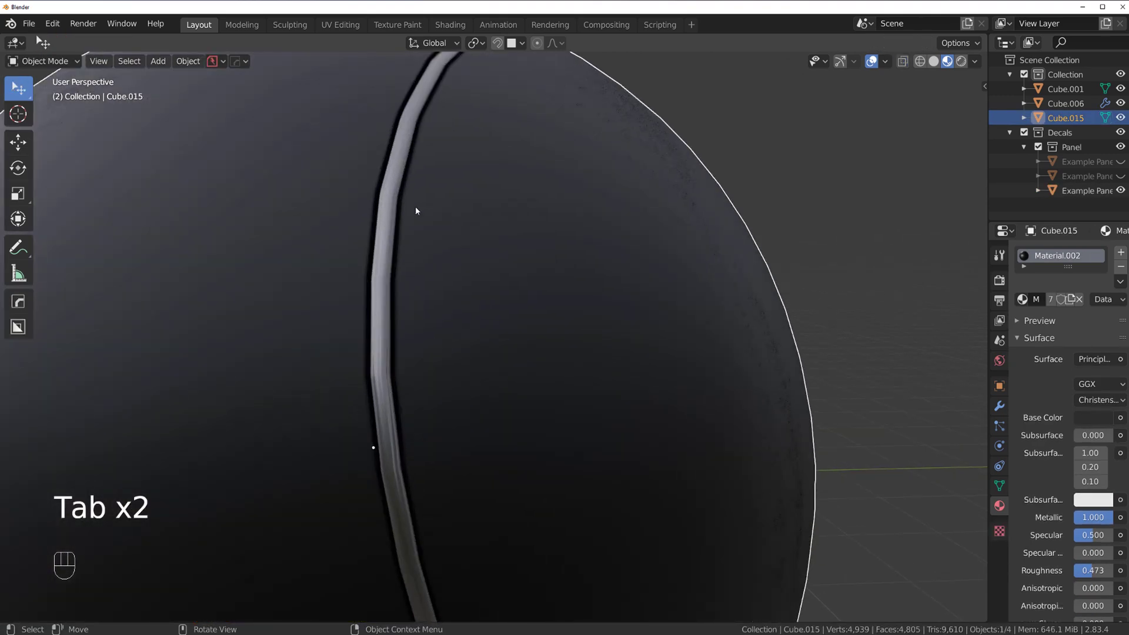
pyautogui.keyDown('shift'); pyautogui.moveTo(434, 235); pyautogui.dragTo(450, 281, button='middle'); pyautogui.keyUp('shift')
pyautogui.scroll(2, 432, 261)
pyautogui.scroll(-3, 400, 218)
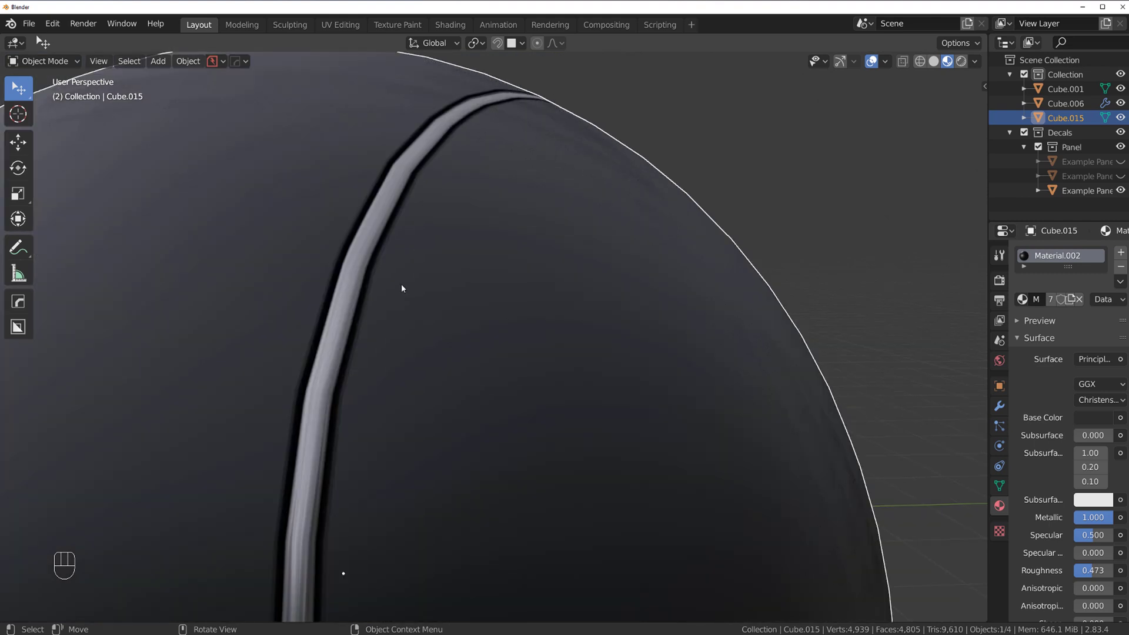
pyautogui.scroll(-1, 393, 276)
pyautogui.scroll(1, 447, 226)
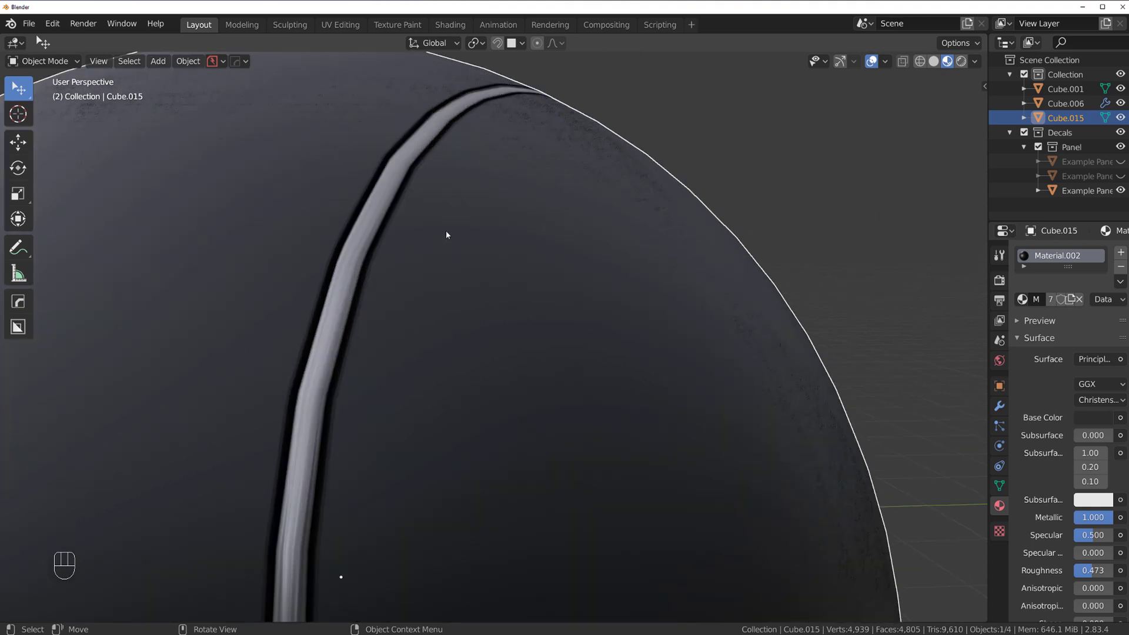
pyautogui.scroll(-2, 397, 239)
# Step: Run Match Materials on the panel decal, set its Subset to Material.001 and activate matching for the first Material
pyautogui.click(379, 228)
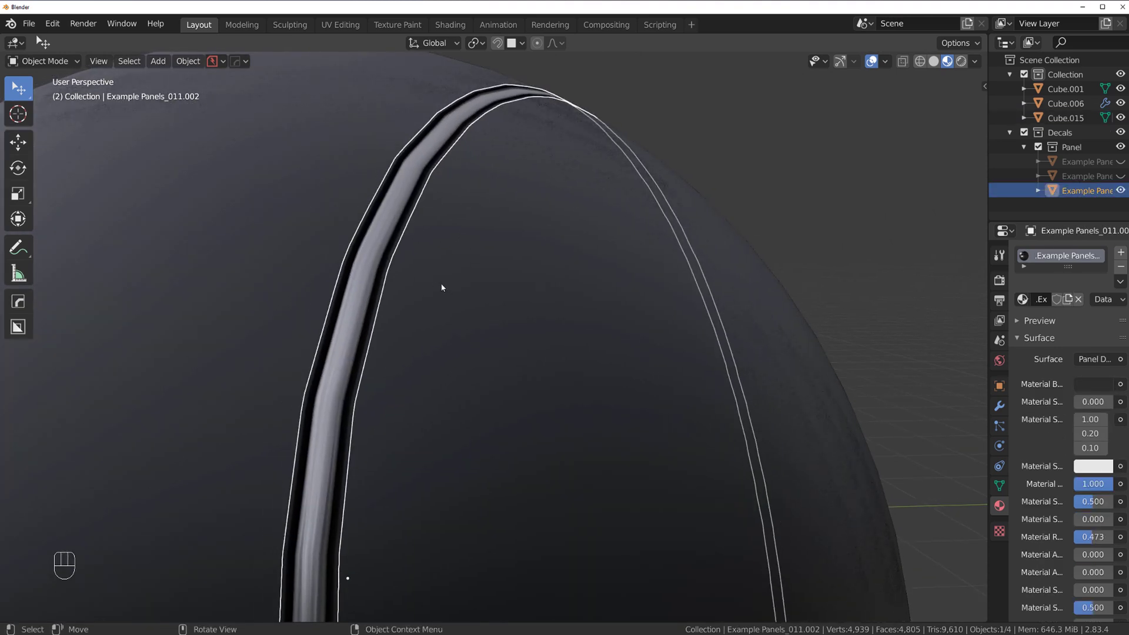
pyautogui.press('d')
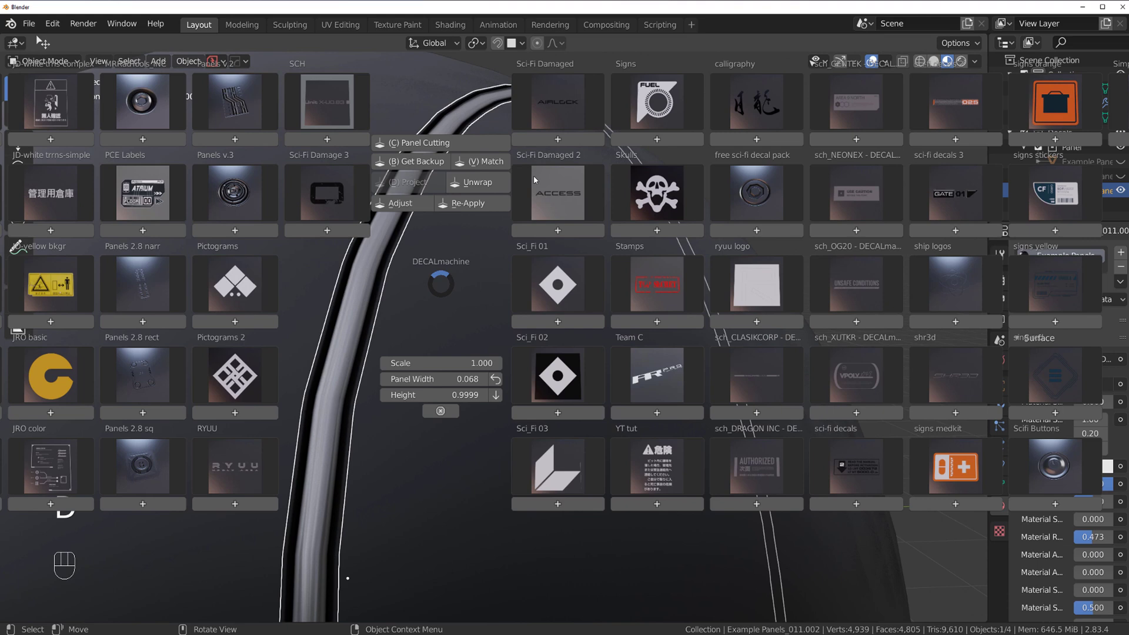
pyautogui.click(482, 166)
pyautogui.scroll(-6, 485, 169)
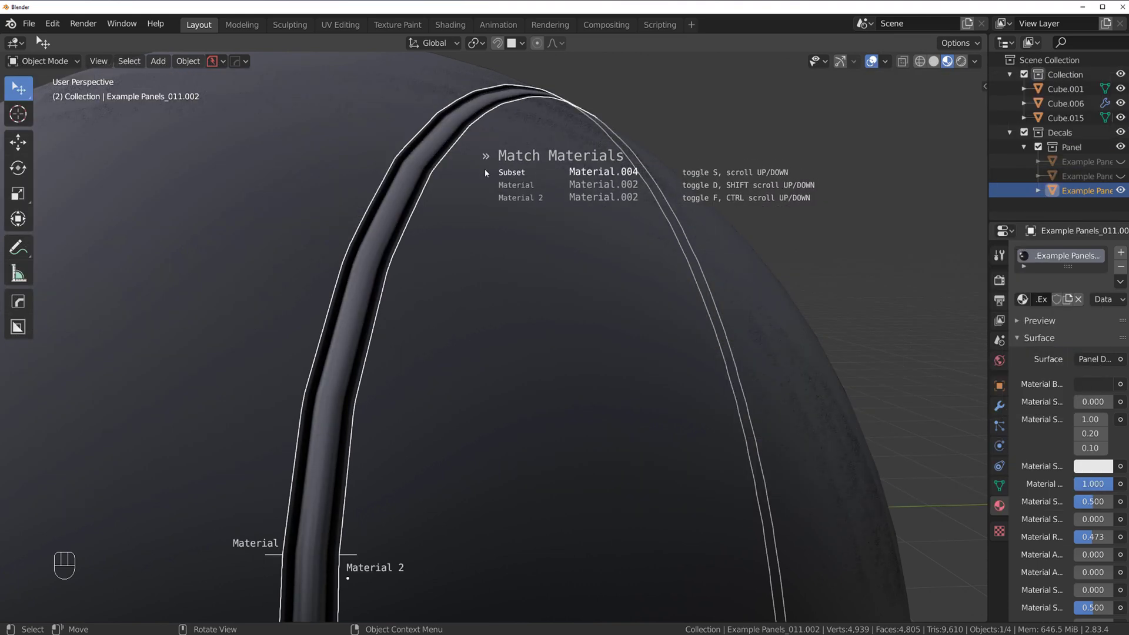
pyautogui.press('d')
pyautogui.scroll(3, 484, 168)
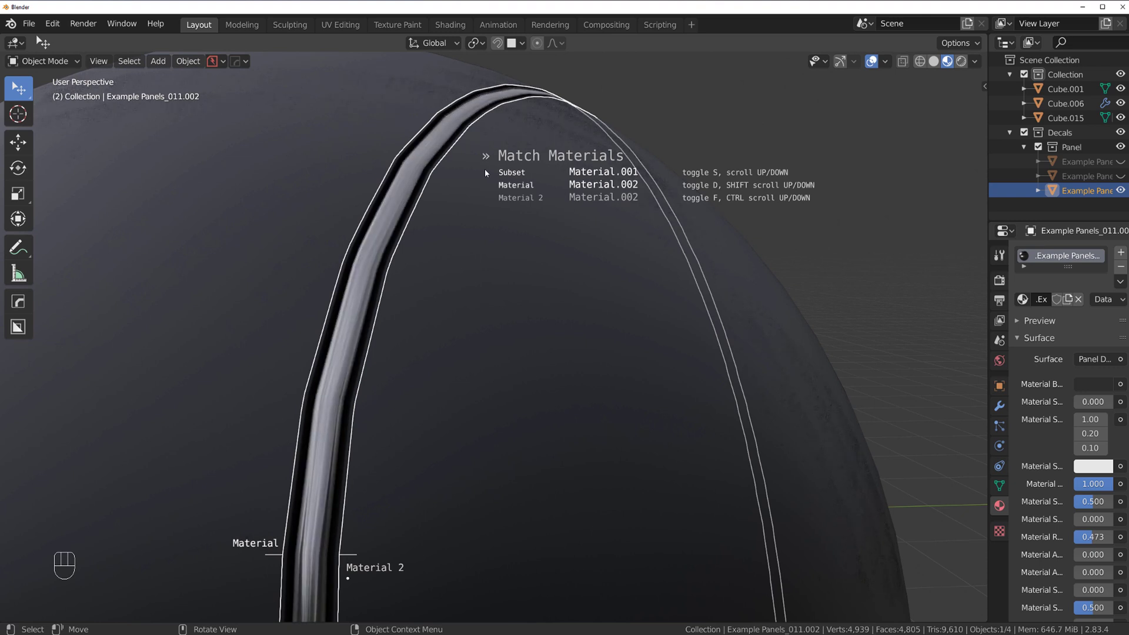
# Step: Match the panel decal's first Material to Material.002, activate Material 2 with Material.004, and finish Match Materials
pyautogui.keyDown('shift'); pyautogui.scroll(-4, 484, 169); pyautogui.keyUp('shift')
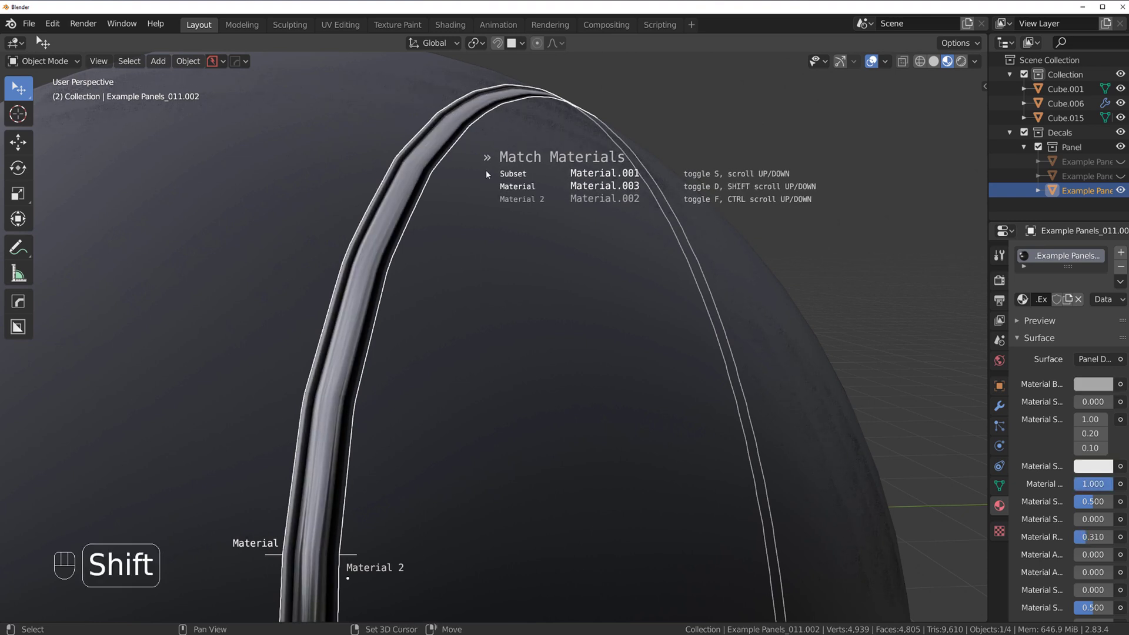
pyautogui.keyDown('shift'); pyautogui.scroll(1, 486, 171); pyautogui.keyUp('shift')
pyautogui.press('f')
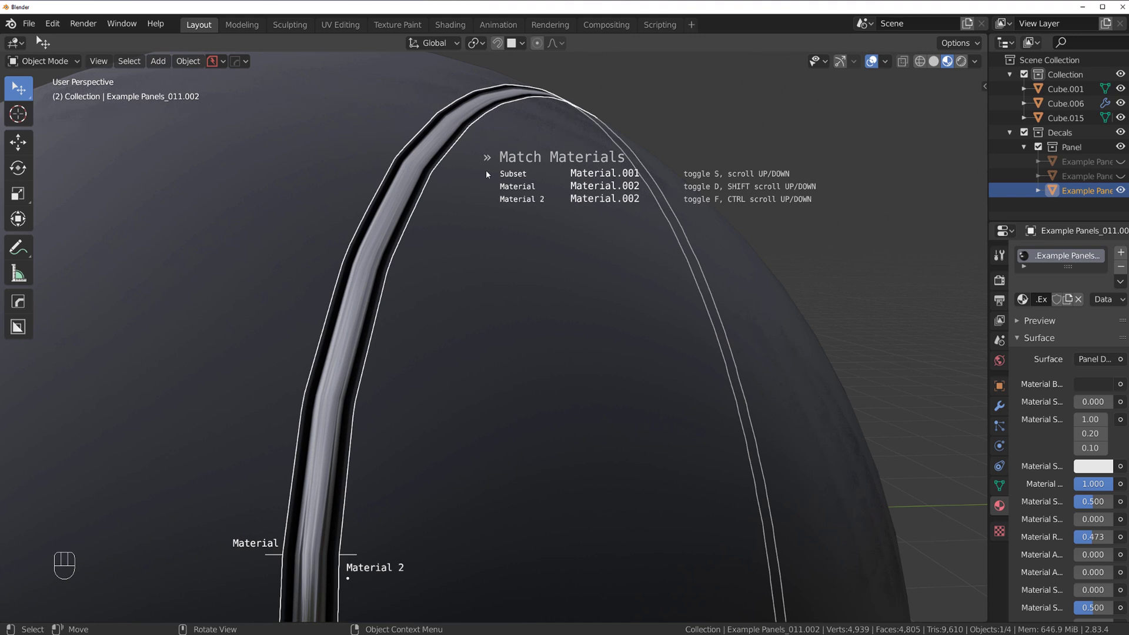
pyautogui.keyDown('ctrl'); pyautogui.scroll(-2, 486, 173); pyautogui.keyUp('ctrl')
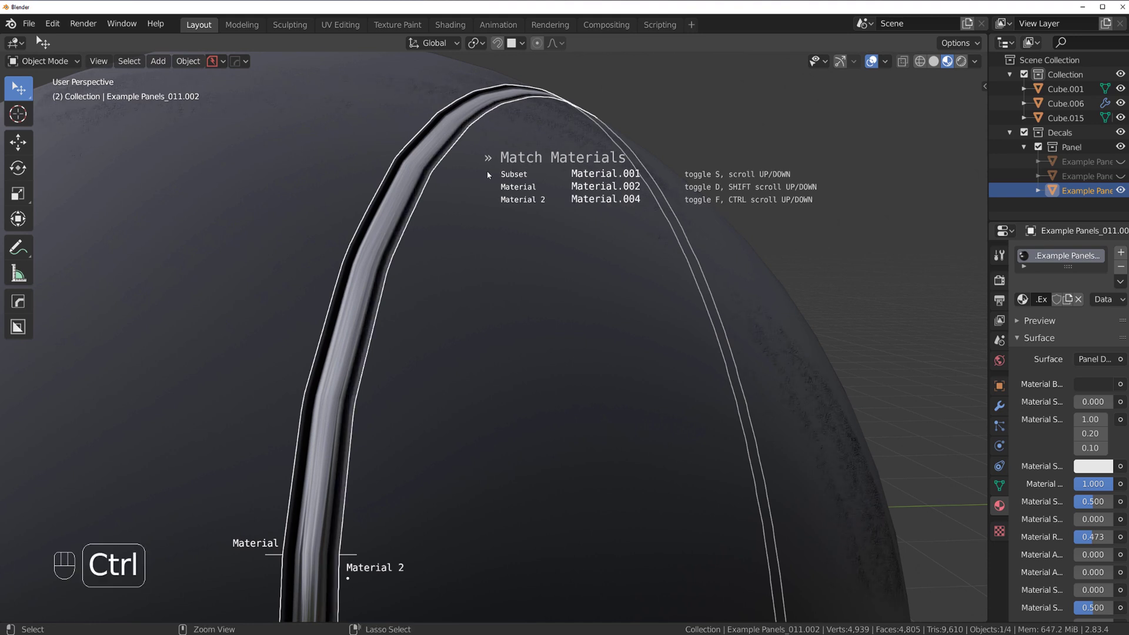
pyautogui.click(487, 175)
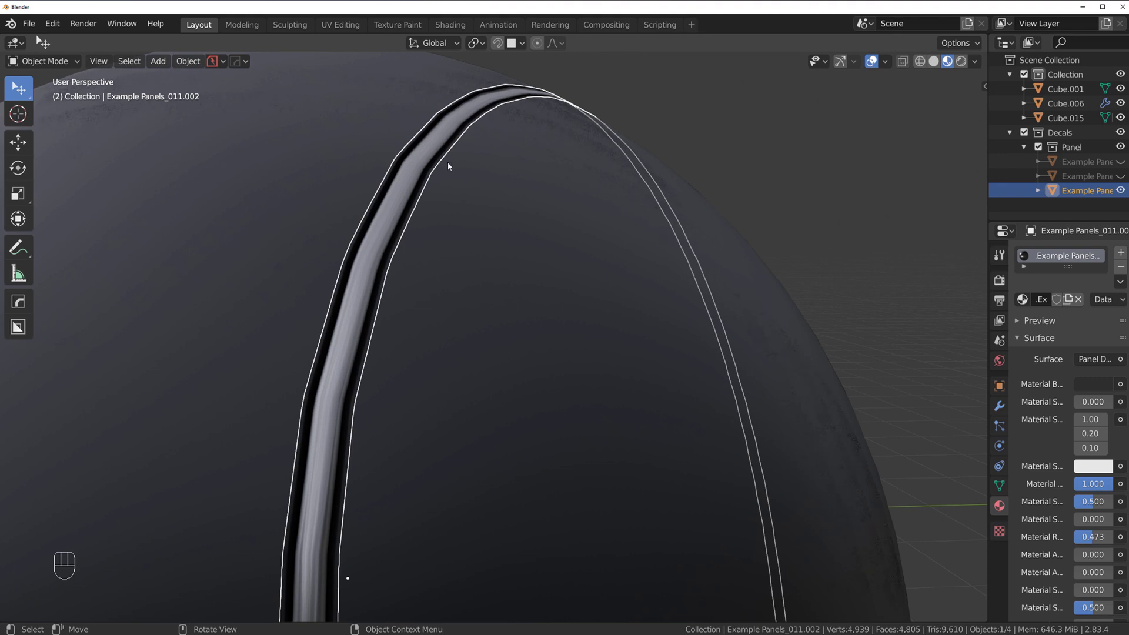
# Step: Add a level 2 Subdivision modifier to the dark sphere carrying the panel decal and open its modifier settings
pyautogui.scroll(-3, 509, 227)
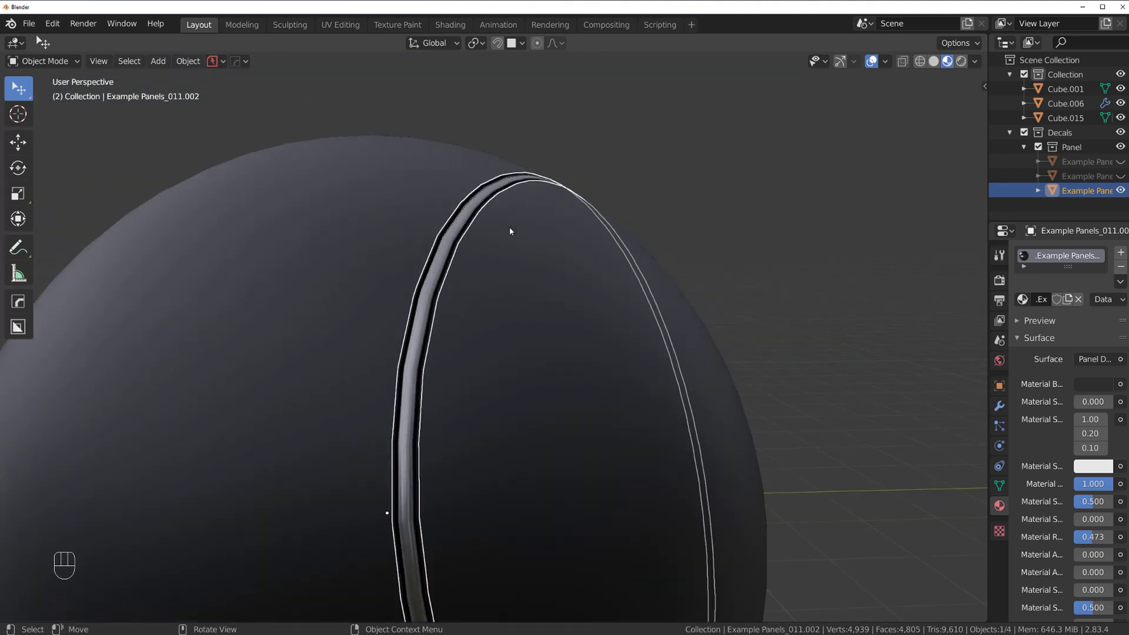
pyautogui.scroll(3, 476, 242)
pyautogui.scroll(-1, 443, 229)
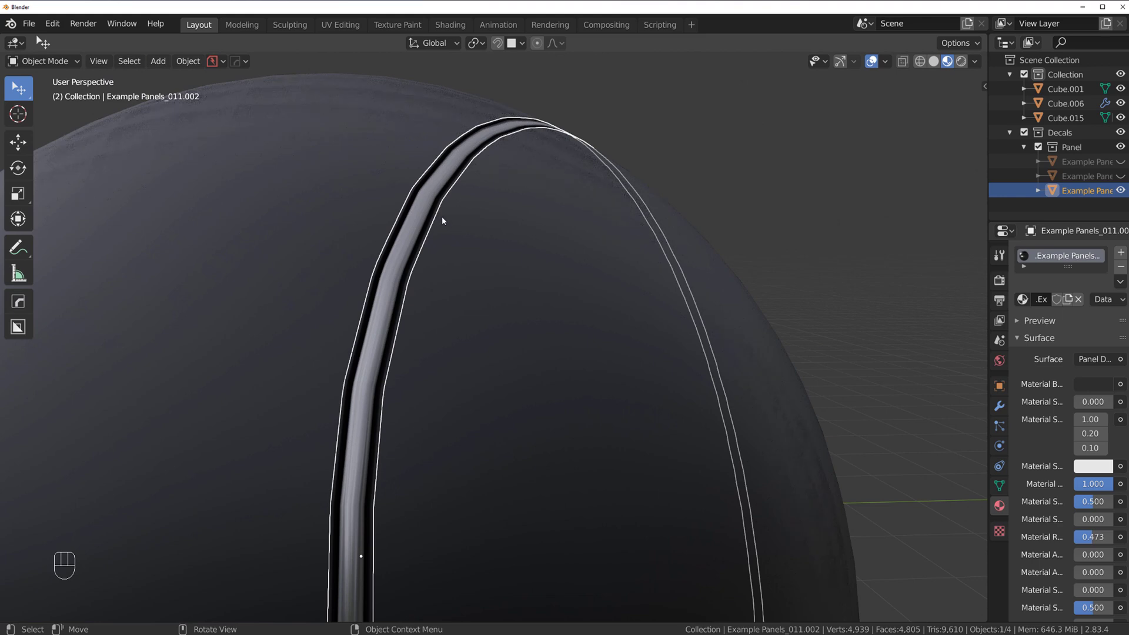
pyautogui.scroll(-3, 443, 223)
pyautogui.scroll(4, 474, 290)
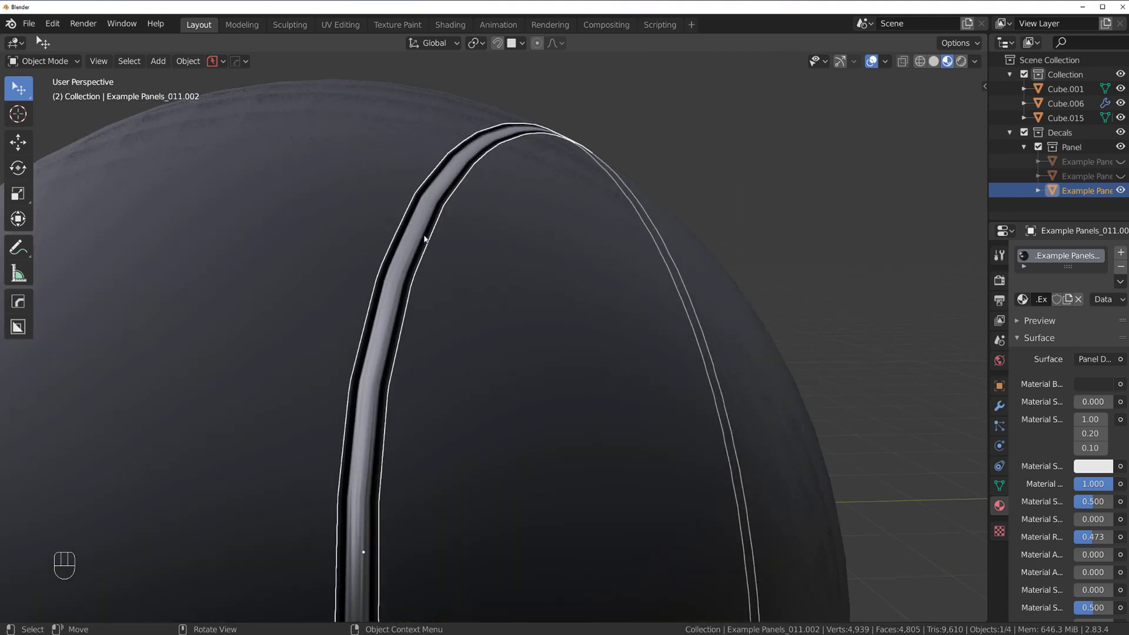
pyautogui.scroll(-3, 428, 228)
pyautogui.click(394, 215)
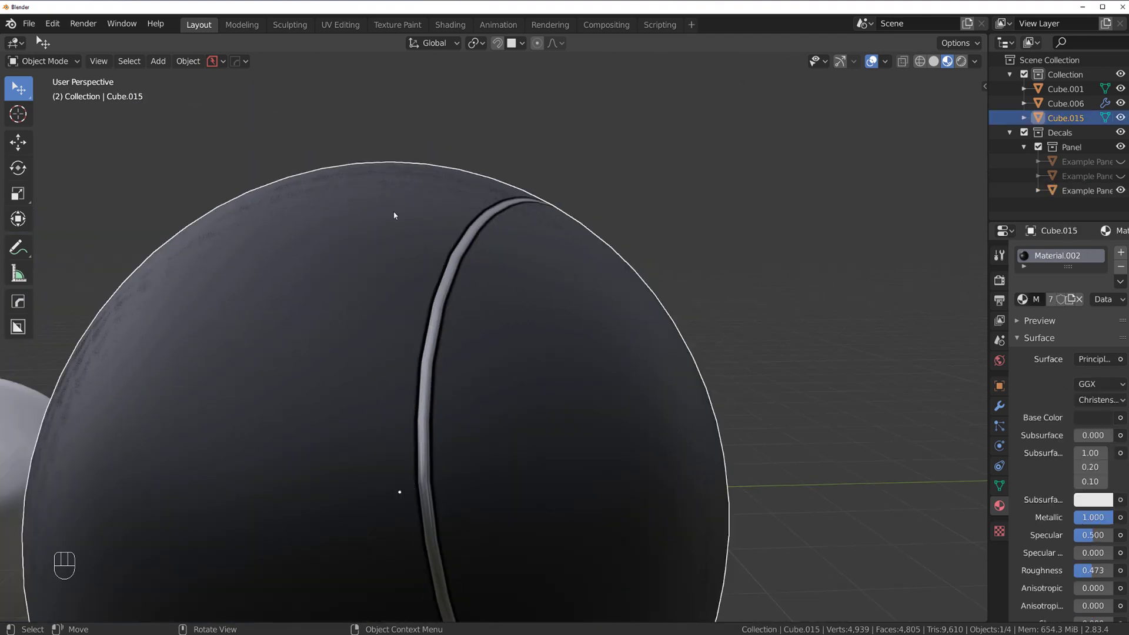
pyautogui.press('ctrl')
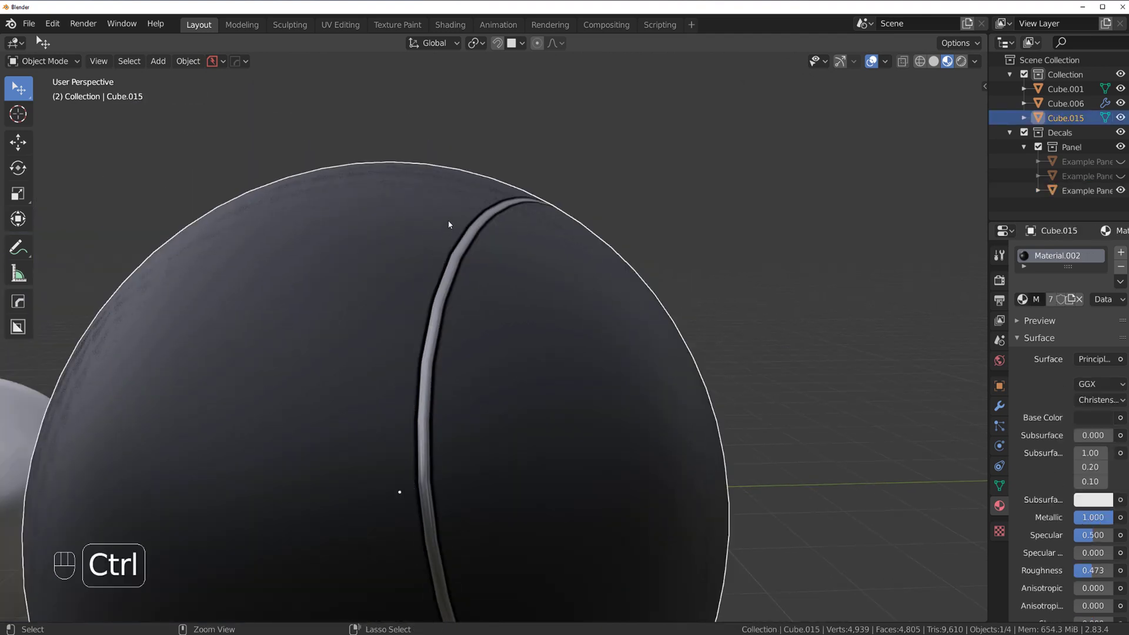
pyautogui.hotkey('ctrl', '2')
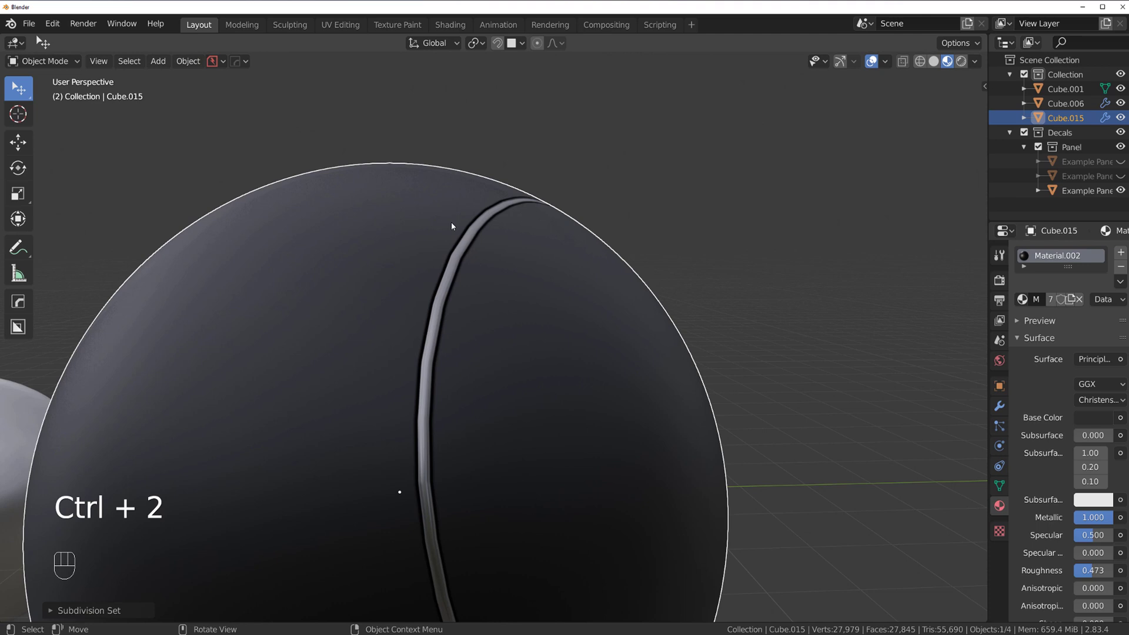
pyautogui.hotkey('ctrl', '`')
pyautogui.moveTo(441, 228); pyautogui.dragTo(715, 167)
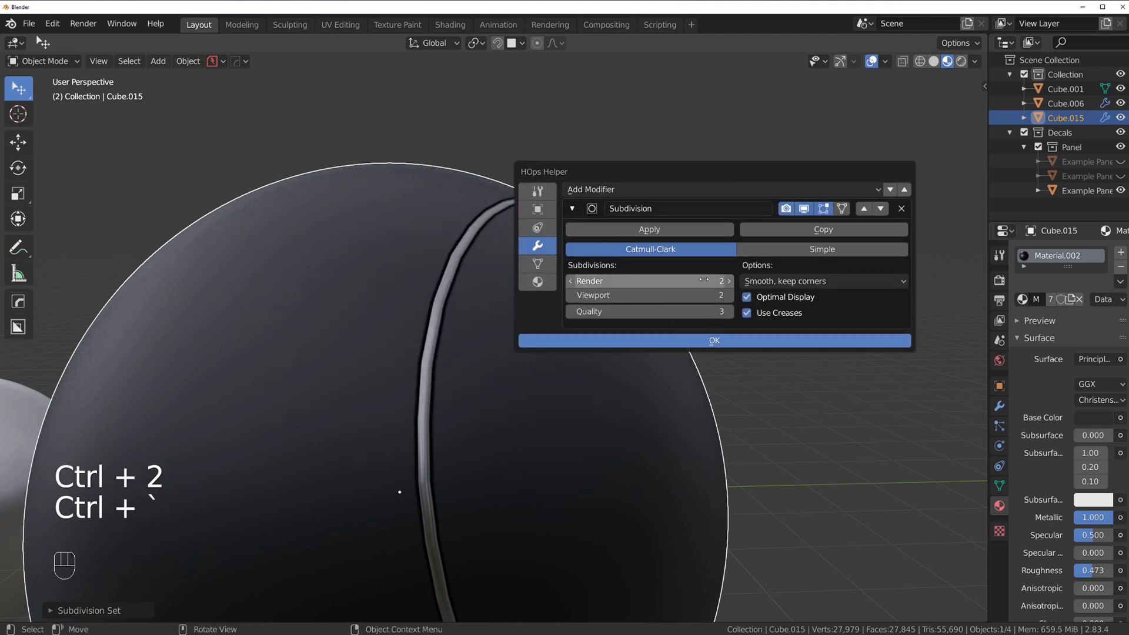
# Step: Retrieve the backup sphere that was used to slice the panel decal with DECALmachine's Get Backup
pyautogui.scroll(1, 454, 270)
pyautogui.keyDown('shift'); pyautogui.moveTo(320, 213); pyautogui.dragTo(429, 200, button='middle'); pyautogui.keyUp('shift')
pyautogui.press('x')
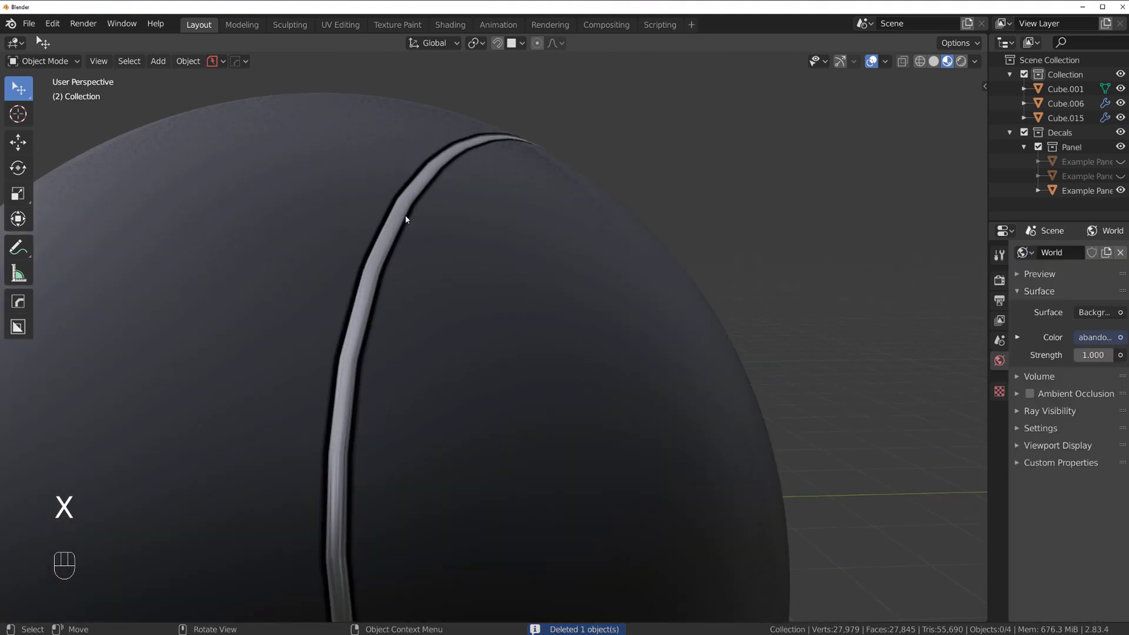
pyautogui.click(406, 220)
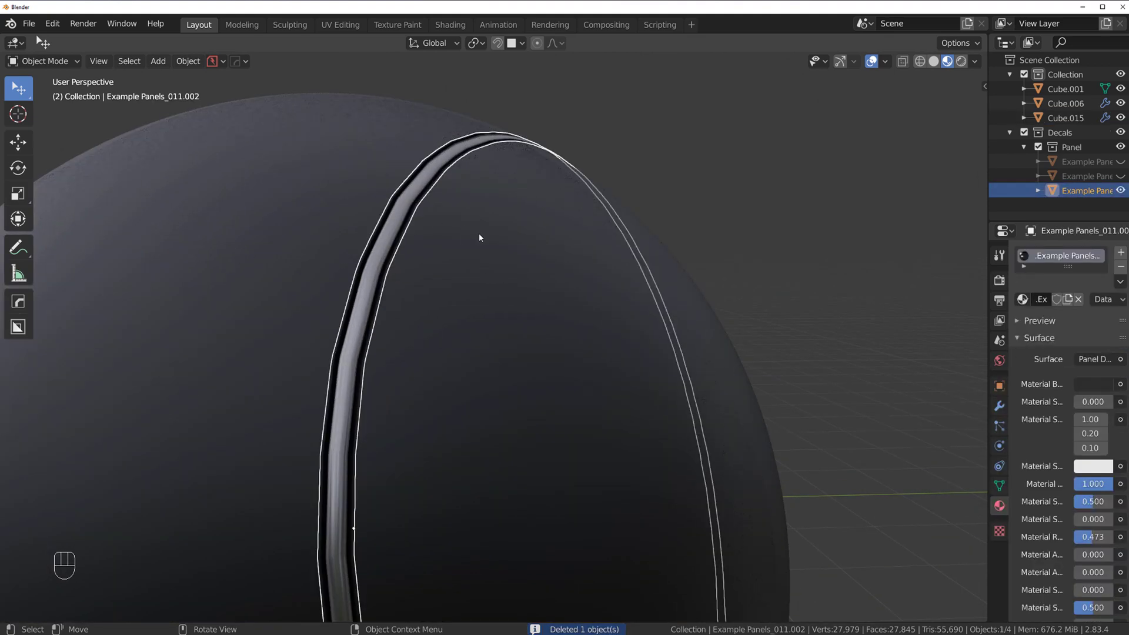
pyautogui.press('d')
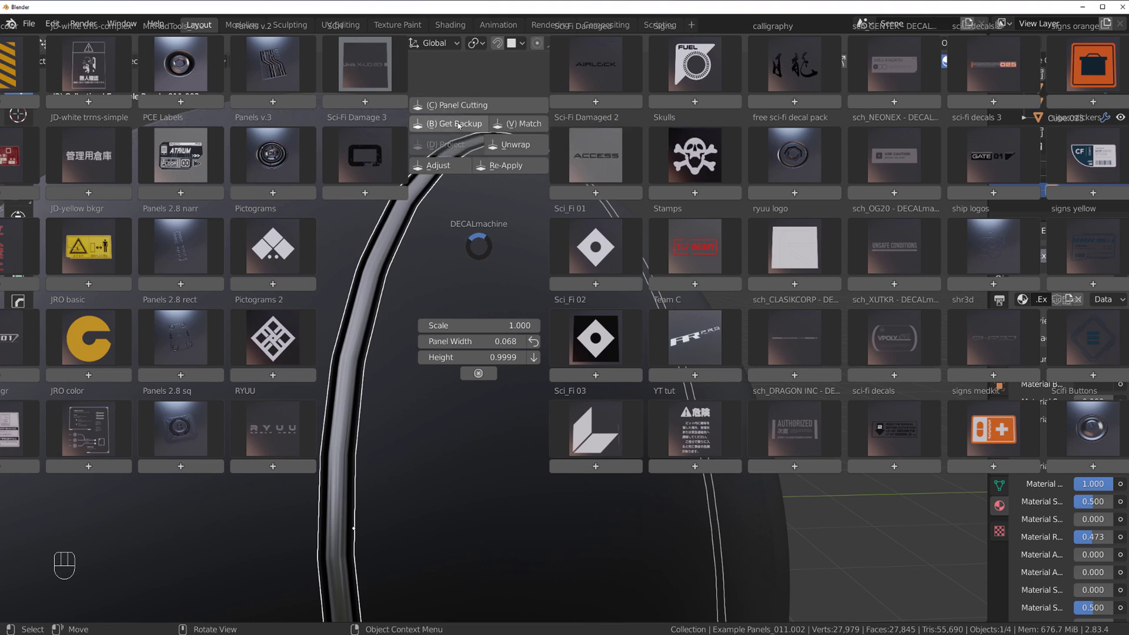
pyautogui.click(458, 124)
pyautogui.click(458, 124)
pyautogui.scroll(-2, 553, 254)
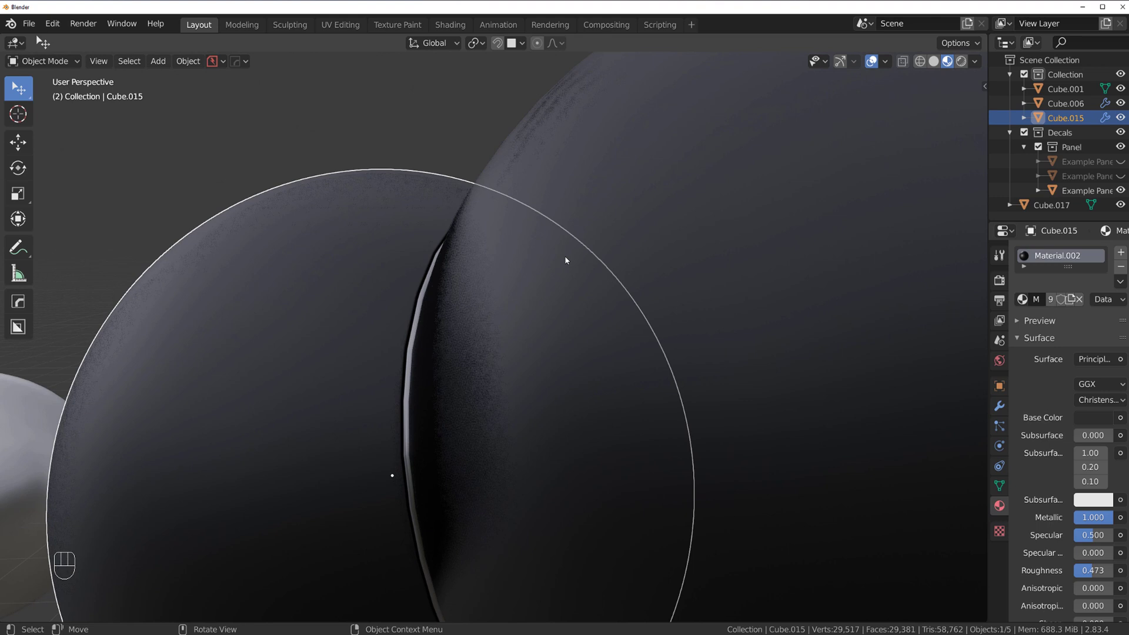
# Step: Add a level 2 Subdivision modifier to the retrieved backup sphere
pyautogui.click(713, 247)
pyautogui.press('ctrl')
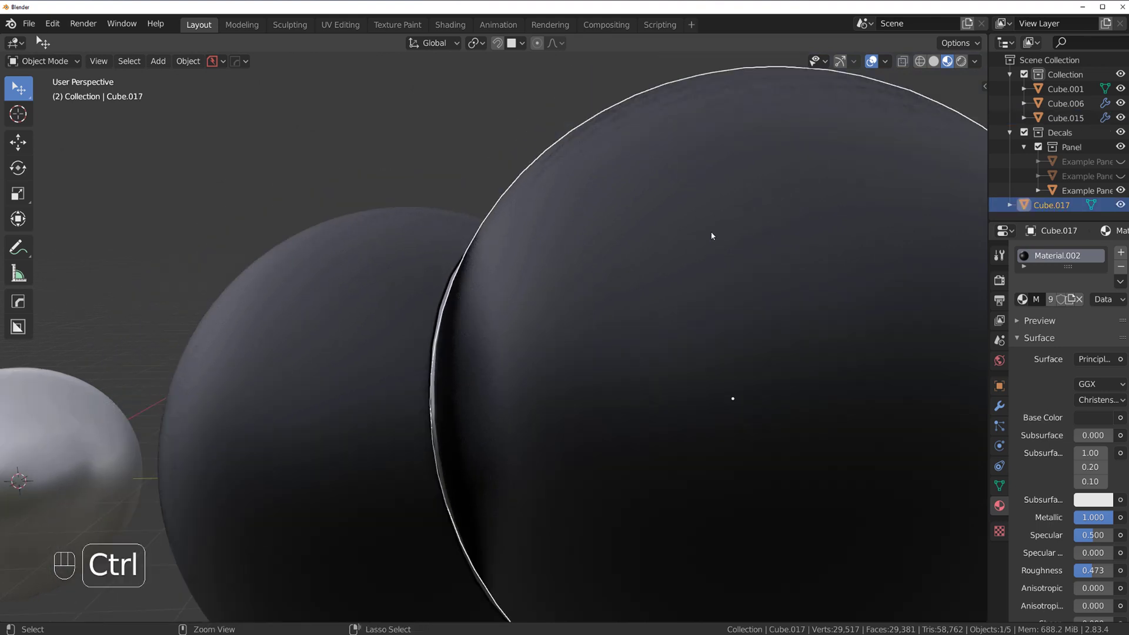
pyautogui.hotkey('ctrl', '2')
pyautogui.moveTo(725, 126); pyautogui.dragTo(523, 271, button='middle')
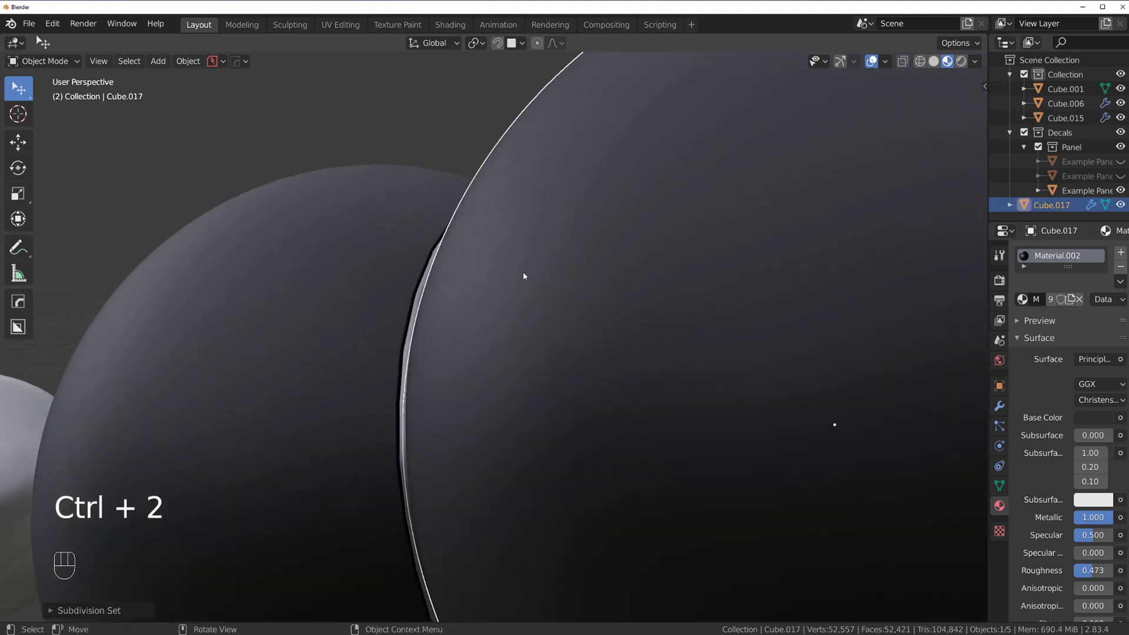
# Step: Delete the old angular panel decal between the two overlapping dark spheres
pyautogui.click(428, 280)
pyautogui.press('x')
pyautogui.click(427, 280)
# Step: Slice the subdivided dark sphere with the subdivided backup sphere to create a new panel decal along their intersection
pyautogui.click(592, 280)
pyautogui.keyDown('shift'); pyautogui.click(379, 287); pyautogui.keyUp('shift')
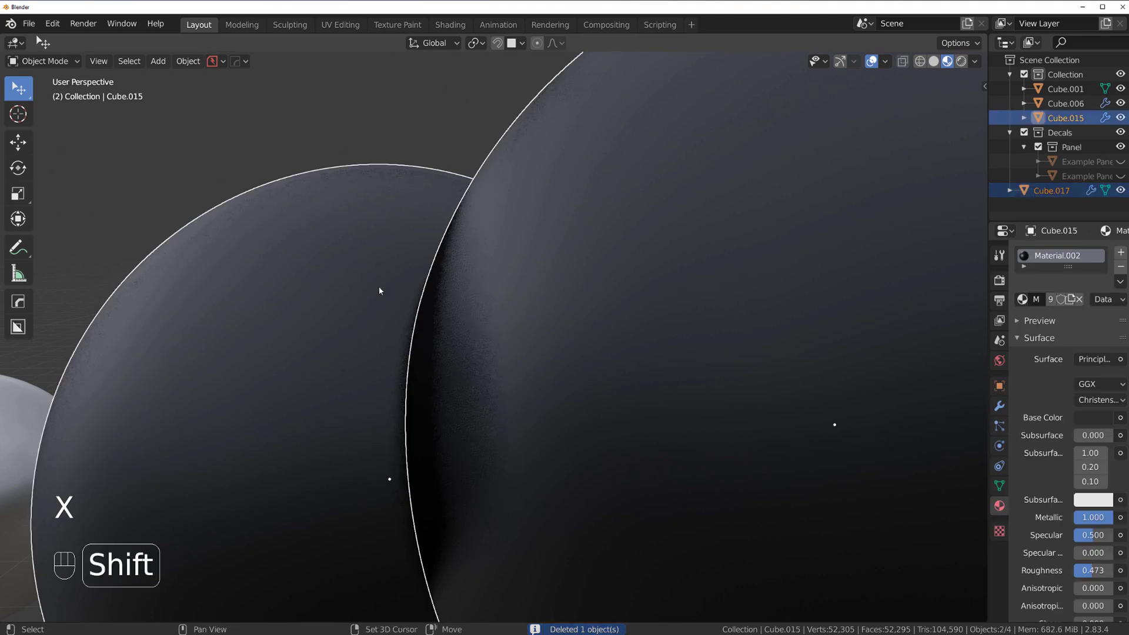
pyautogui.press('d')
pyautogui.click(475, 173)
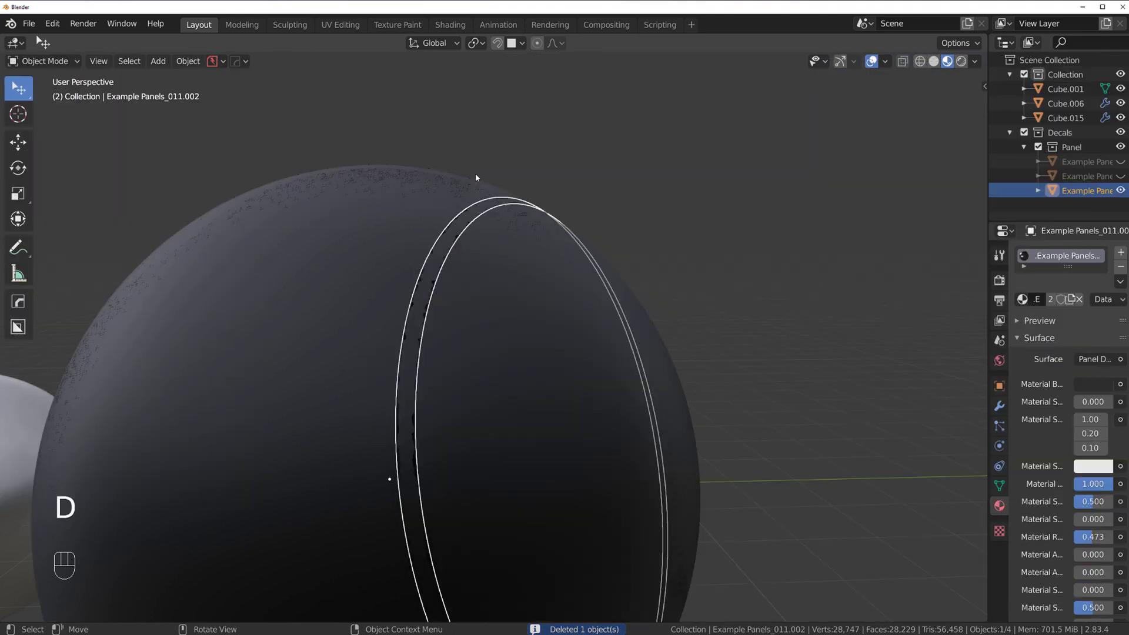
# Step: Adjust the new panel decal's height so it sits above the dark sphere's surface
pyautogui.scroll(3, 460, 206)
pyautogui.press('d')
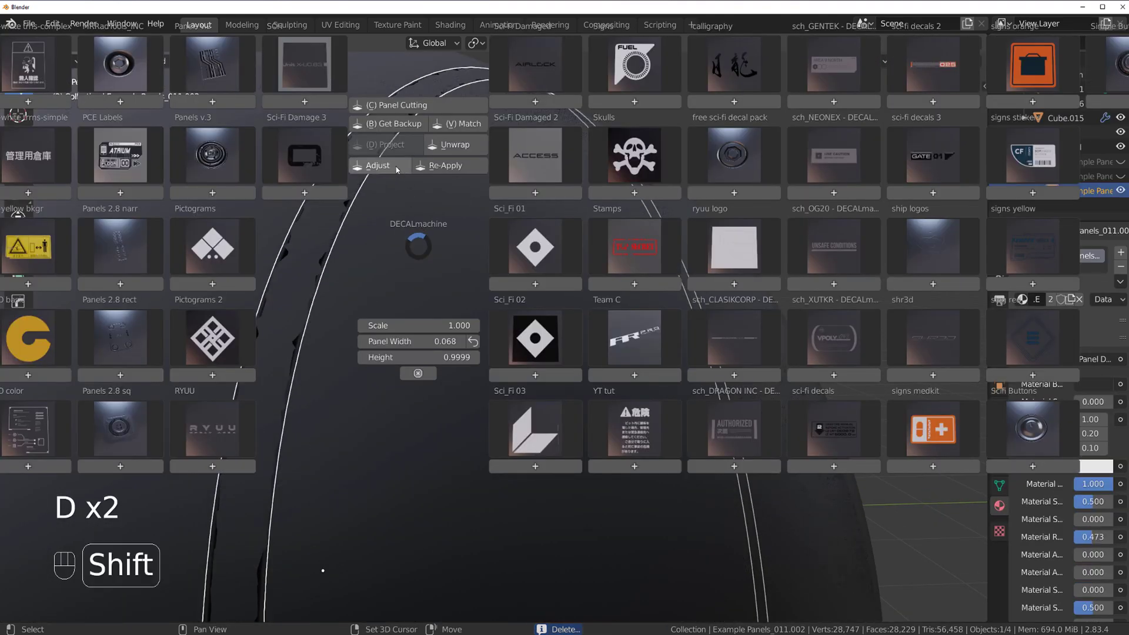
pyautogui.press('d')
pyautogui.keyDown('shift'); pyautogui.click(398, 167); pyautogui.keyUp('shift')
pyautogui.click(789, 141)
pyautogui.scroll(-3, 582, 244)
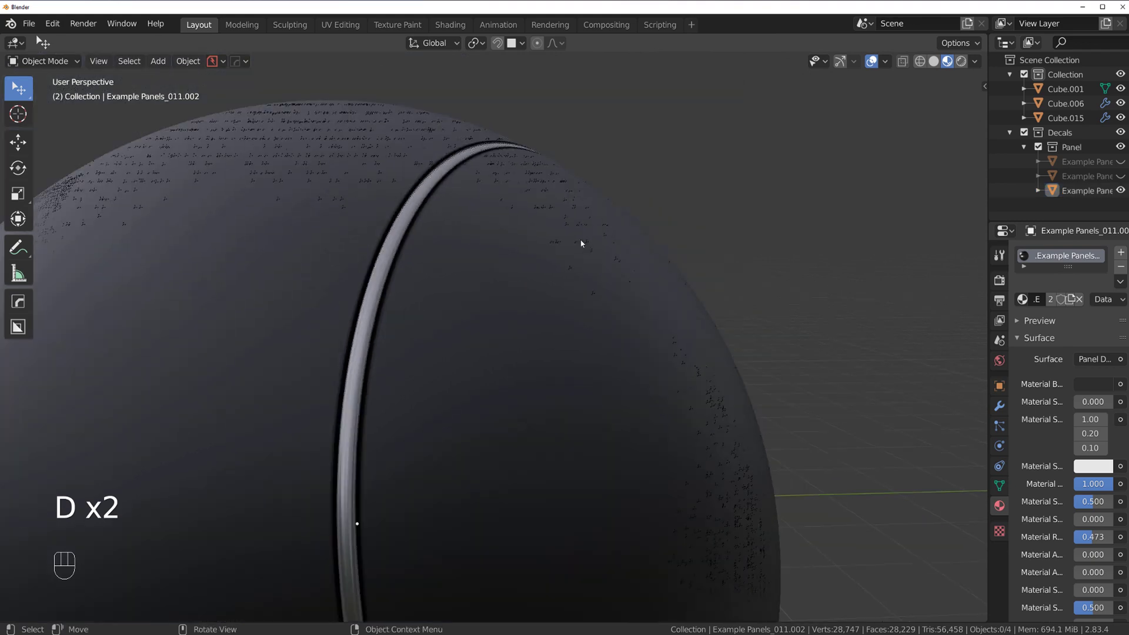
# Step: Examine the new panel decal's curvature up close and inspect its mesh density in Edit Mode
pyautogui.keyDown('shift'); pyautogui.moveTo(434, 260); pyautogui.dragTo(497, 226, button='middle'); pyautogui.keyUp('shift')
pyautogui.scroll(3, 445, 255)
pyautogui.scroll(-5, 383, 391)
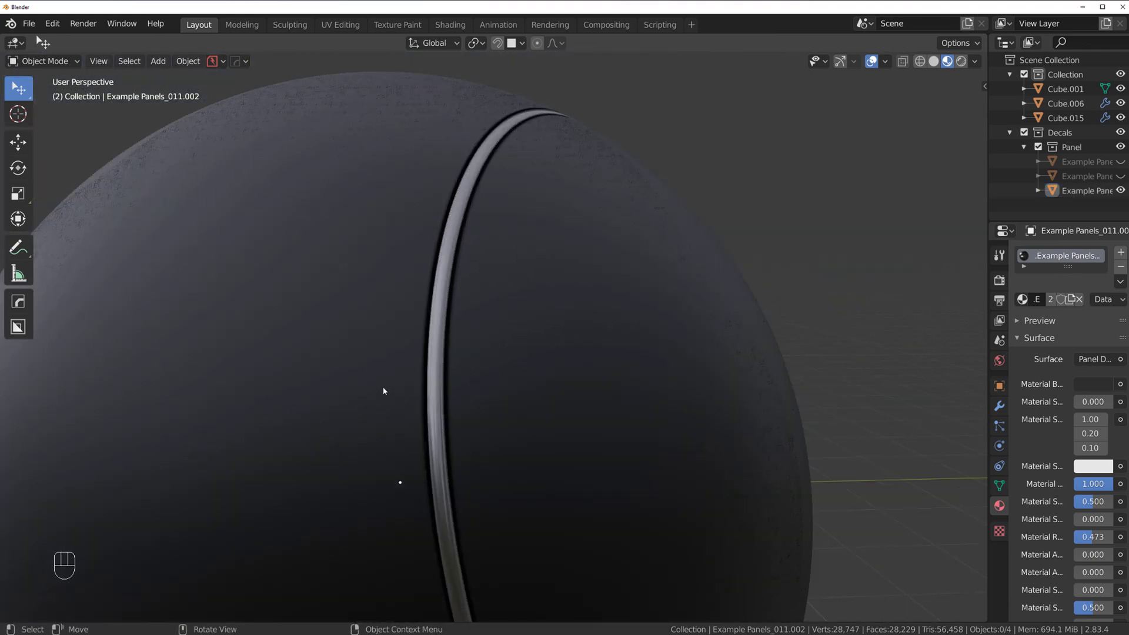
pyautogui.moveTo(479, 361); pyautogui.dragTo(438, 341, button='middle')
pyautogui.scroll(2, 445, 294)
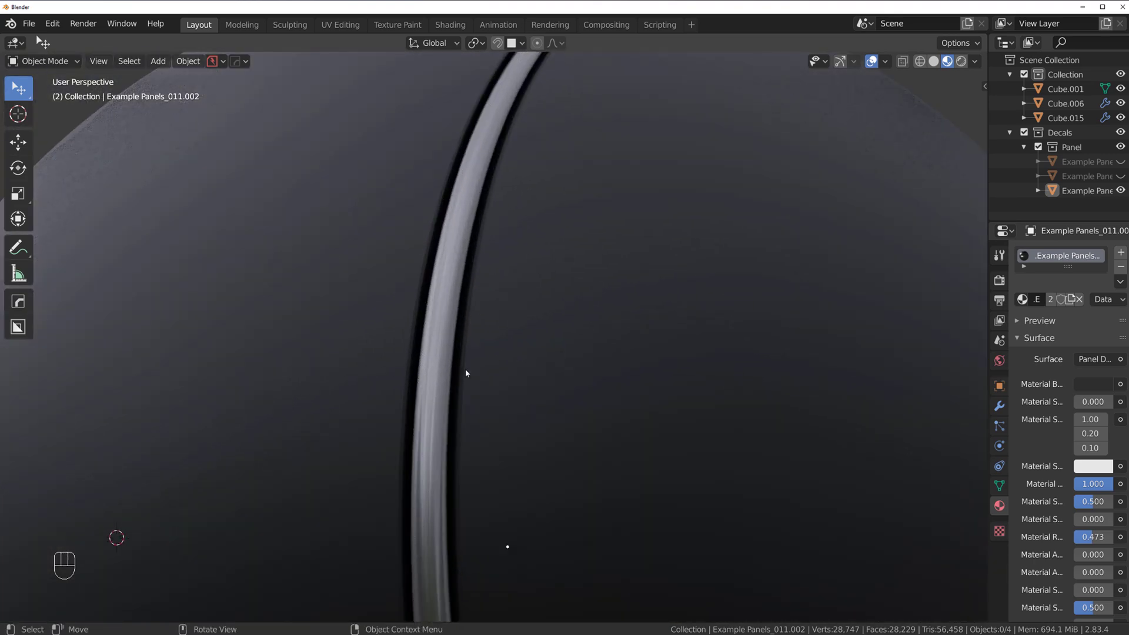
pyautogui.scroll(-5, 466, 353)
pyautogui.click(469, 341)
pyautogui.press('Tab')
pyautogui.scroll(5, 389, 340)
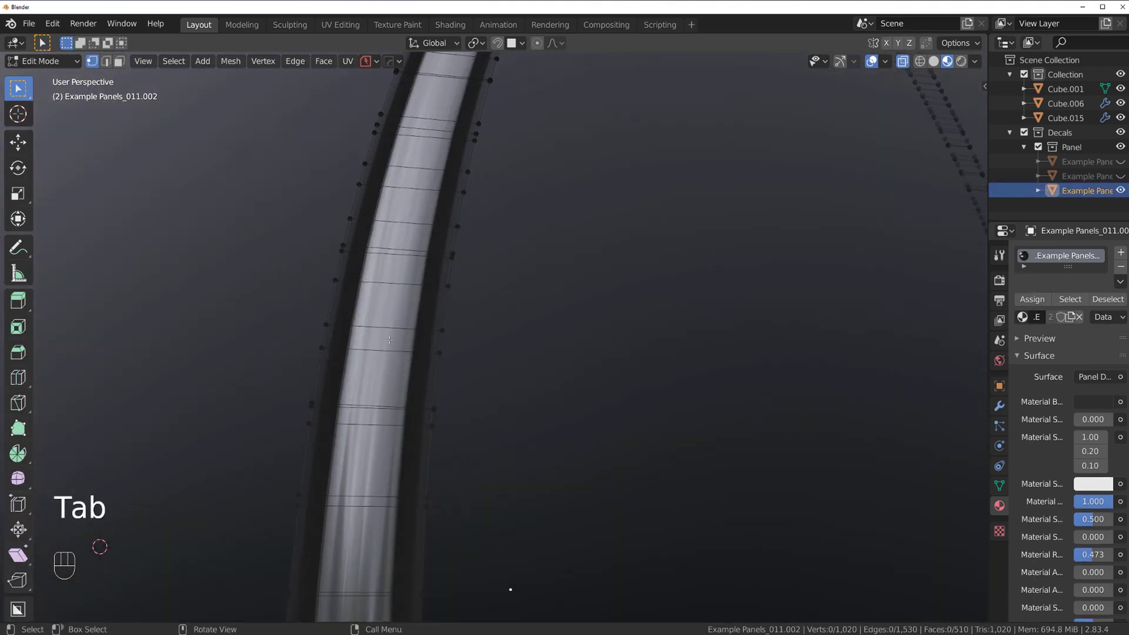
pyautogui.scroll(-4, 443, 256)
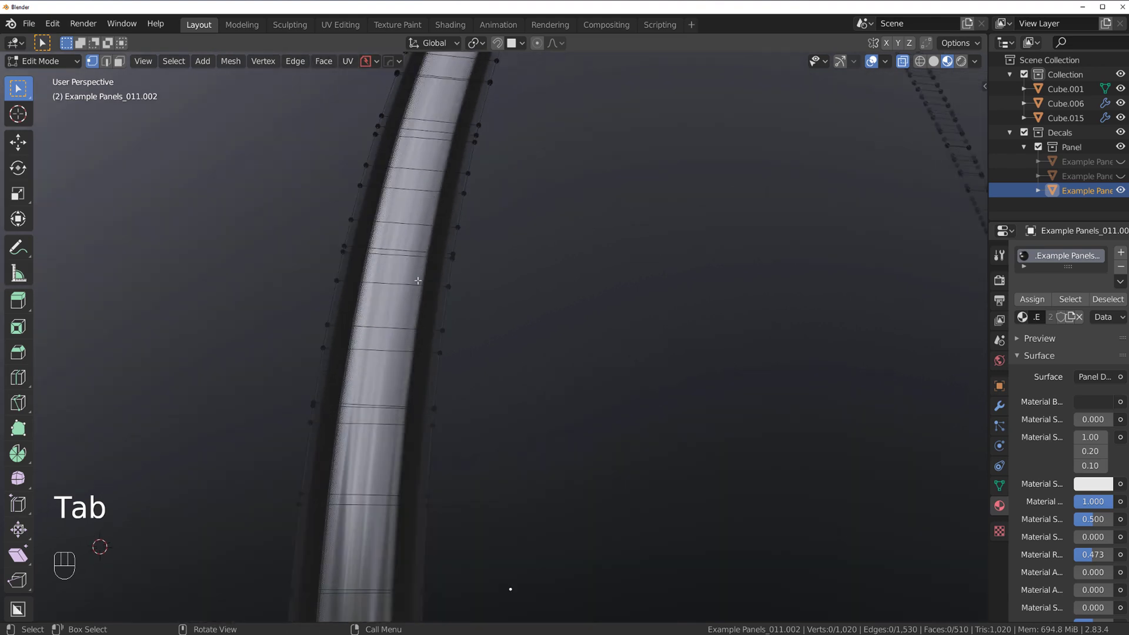
pyautogui.press('Tab')
# Step: Examine the panel decal on the dark sphere from farther away and from different angles
pyautogui.scroll(-5, 467, 220)
pyautogui.keyDown('shift'); pyautogui.moveTo(577, 323); pyautogui.dragTo(475, 266, button='middle'); pyautogui.keyUp('shift')
pyautogui.scroll(-2, 517, 235)
pyautogui.scroll(2, 554, 297)
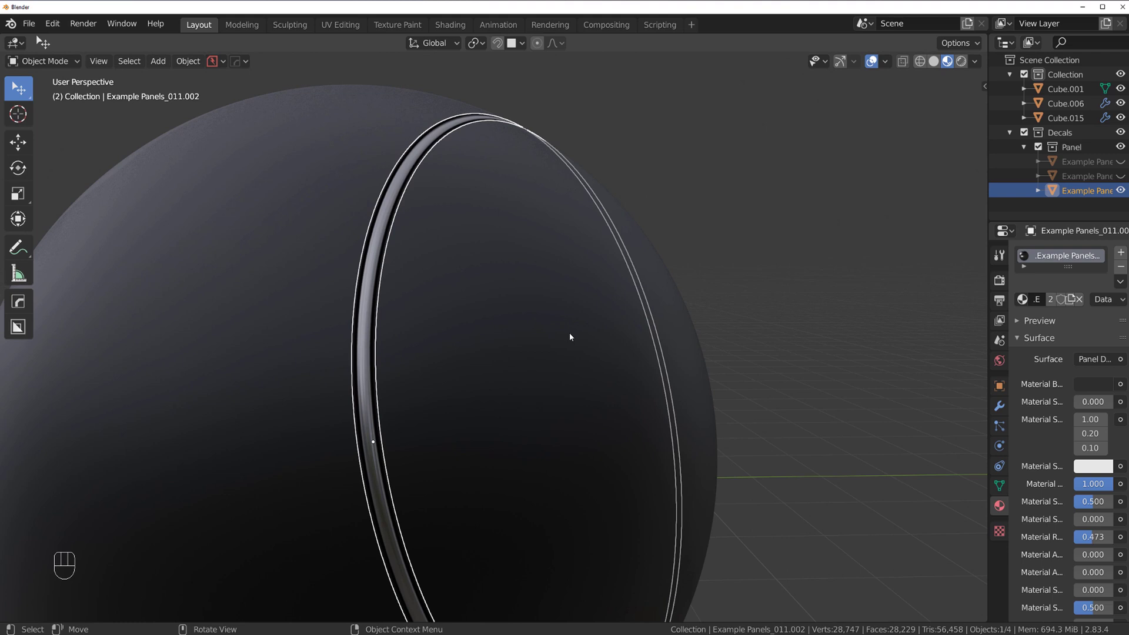
pyautogui.scroll(-6, 566, 312)
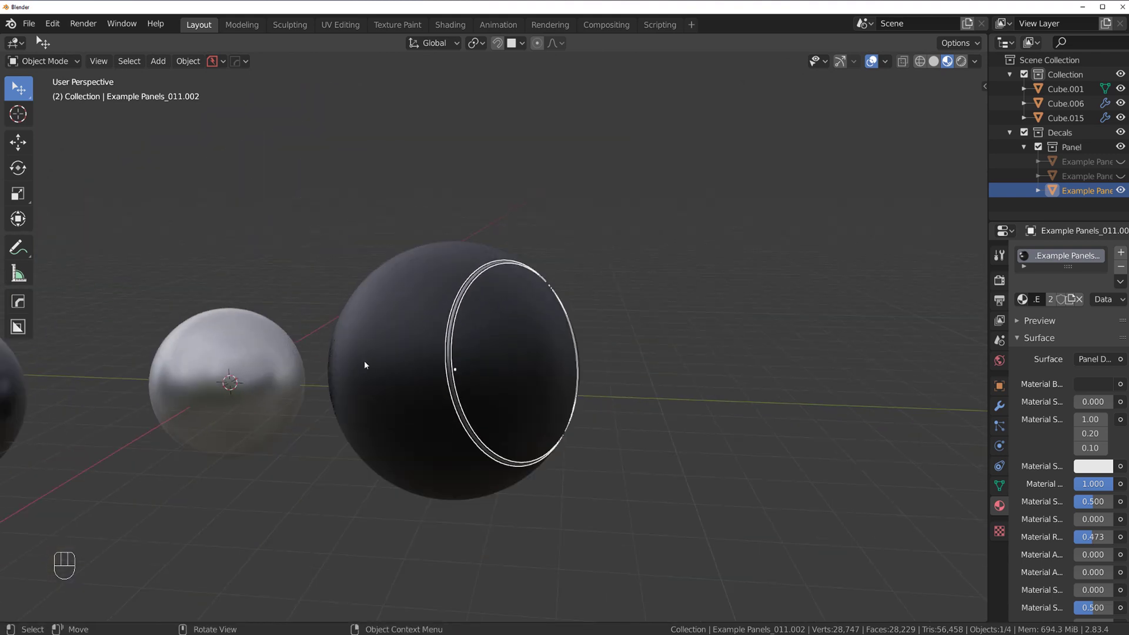
pyautogui.scroll(-3, 364, 361)
pyautogui.moveTo(364, 361); pyautogui.dragTo(447, 356, button='middle')
pyautogui.keyDown('shift'); pyautogui.moveTo(447, 356); pyautogui.dragTo(510, 356, button='middle'); pyautogui.keyUp('shift')
pyautogui.scroll(5, 547, 361)
pyautogui.scroll(-4, 693, 344)
pyautogui.moveTo(693, 344); pyautogui.dragTo(612, 330, button='middle')
pyautogui.keyDown('shift'); pyautogui.moveTo(612, 329); pyautogui.dragTo(419, 315, button='middle'); pyautogui.keyUp('shift')
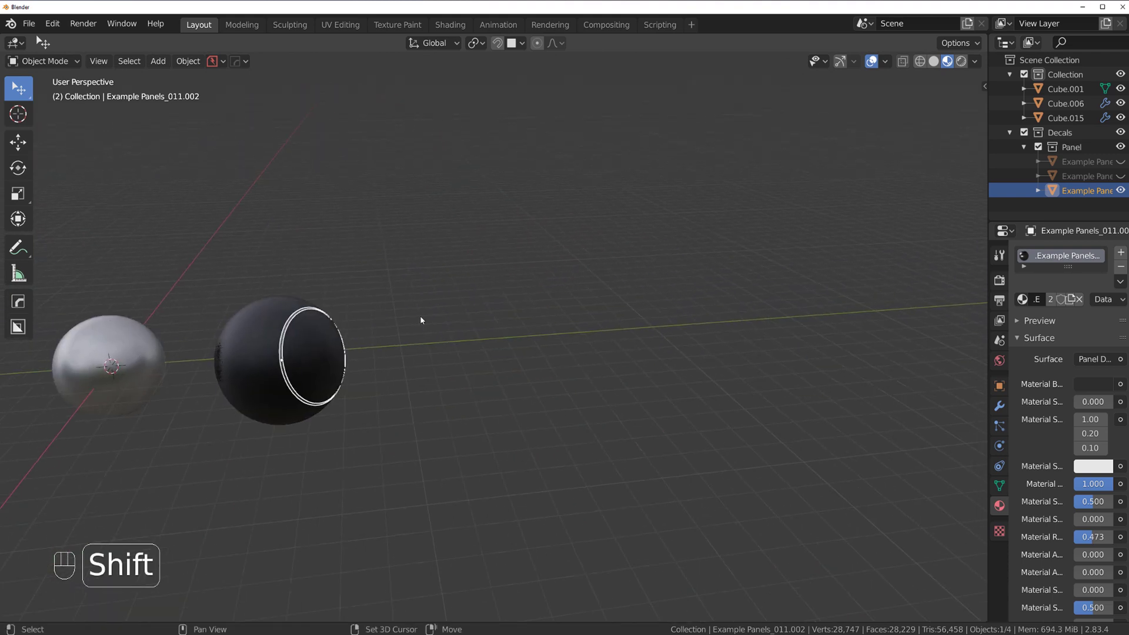
pyautogui.scroll(5, 406, 321)
pyautogui.keyDown('shift'); pyautogui.moveTo(290, 329); pyautogui.dragTo(519, 304, button='middle'); pyautogui.keyUp('shift')
pyautogui.scroll(-2, 460, 273)
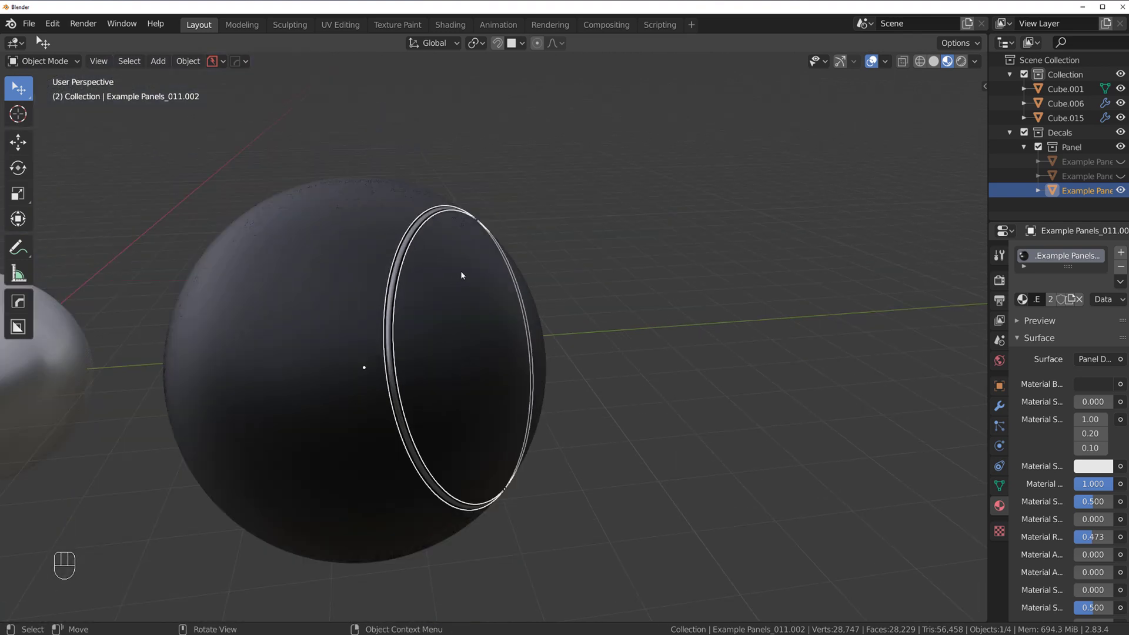
pyautogui.scroll(4, 461, 276)
pyautogui.keyDown('shift'); pyautogui.moveTo(440, 300); pyautogui.dragTo(462, 251, button='middle'); pyautogui.keyUp('shift')
pyautogui.scroll(-1, 470, 242)
pyautogui.scroll(-2, 442, 274)
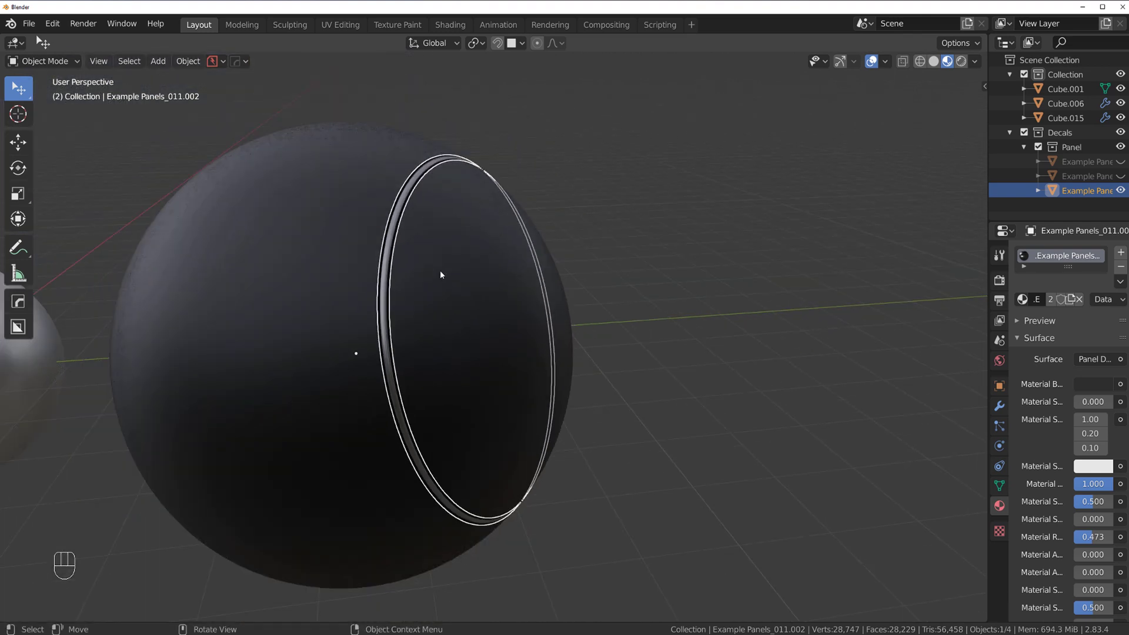
pyautogui.scroll(2, 440, 274)
# Step: Panel-cut the dark sphere along the decal with the MESHCUT method at a depth of about 0.085, and isolate it in local view
pyautogui.click(350, 171)
pyautogui.click(341, 205)
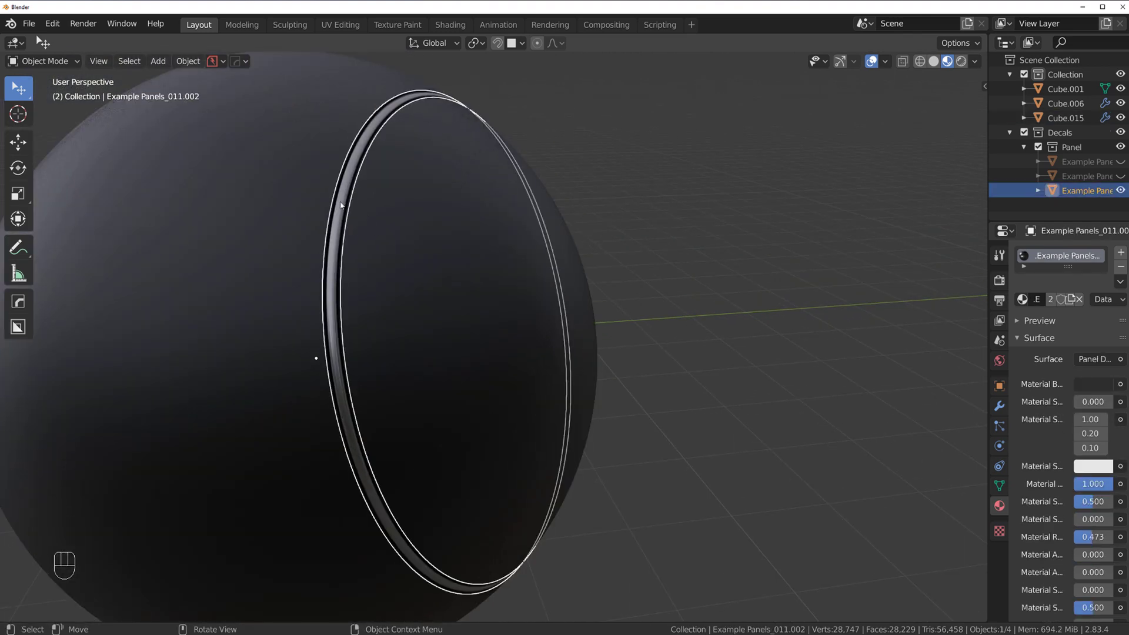
pyautogui.keyDown('shift'); pyautogui.moveTo(340, 205); pyautogui.dragTo(449, 276, button='middle'); pyautogui.keyUp('shift')
pyautogui.press('d')
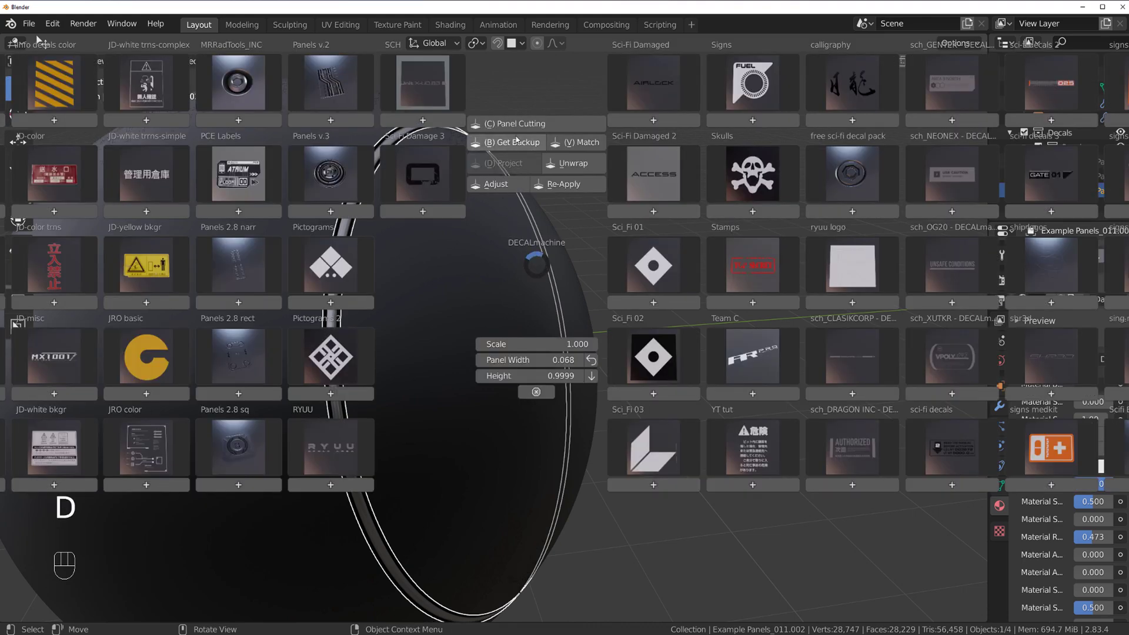
pyautogui.click(518, 125)
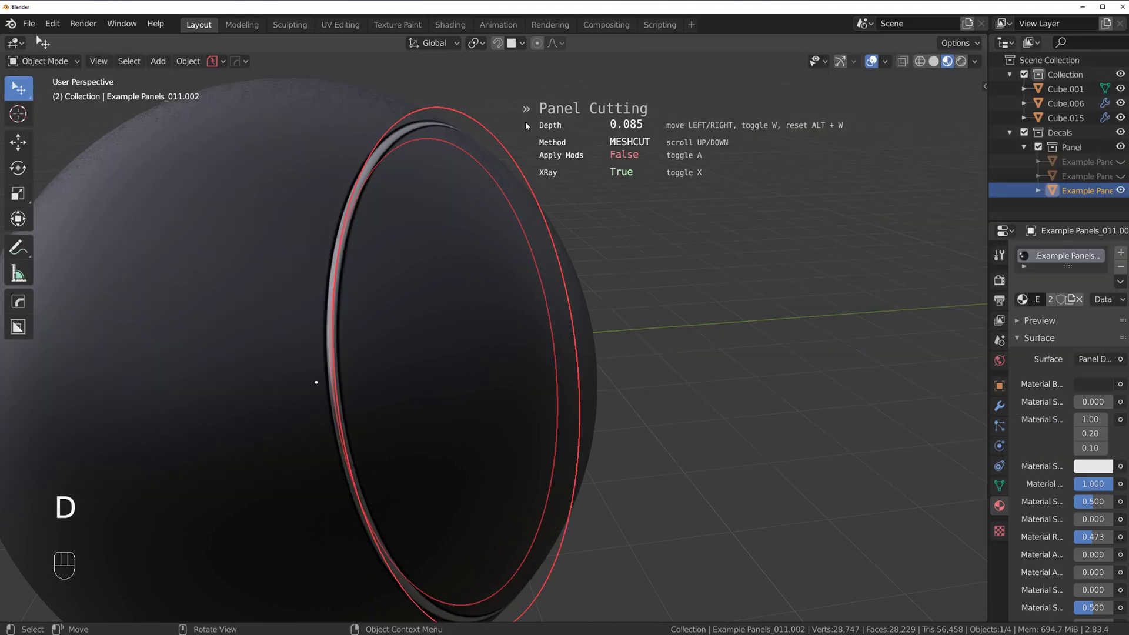
pyautogui.click(525, 121)
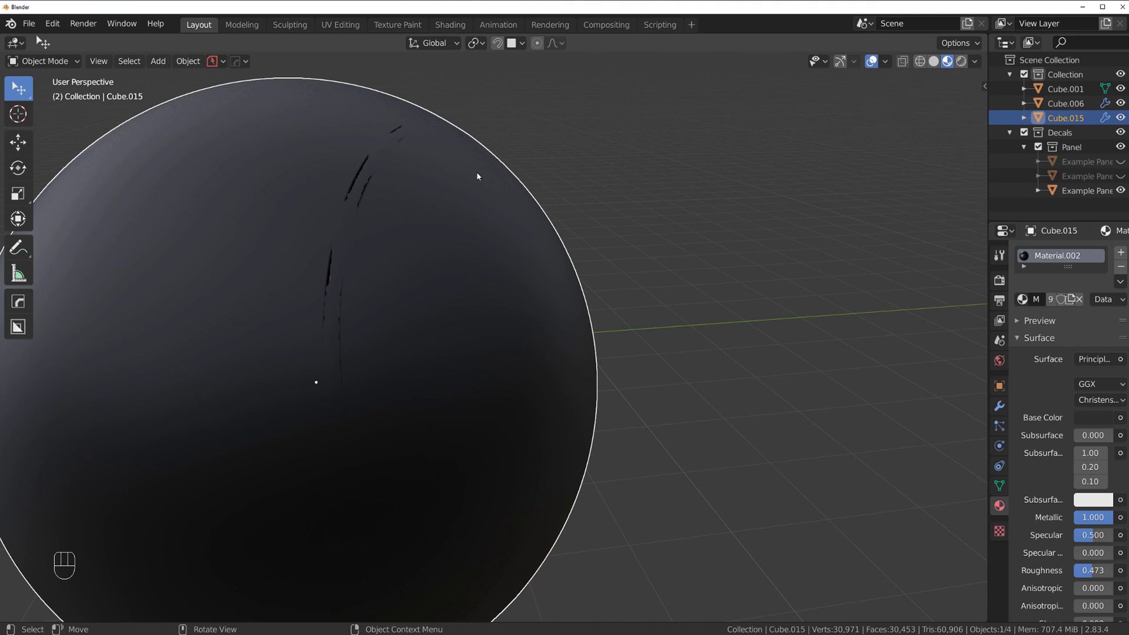
pyautogui.press('KP_Divide')
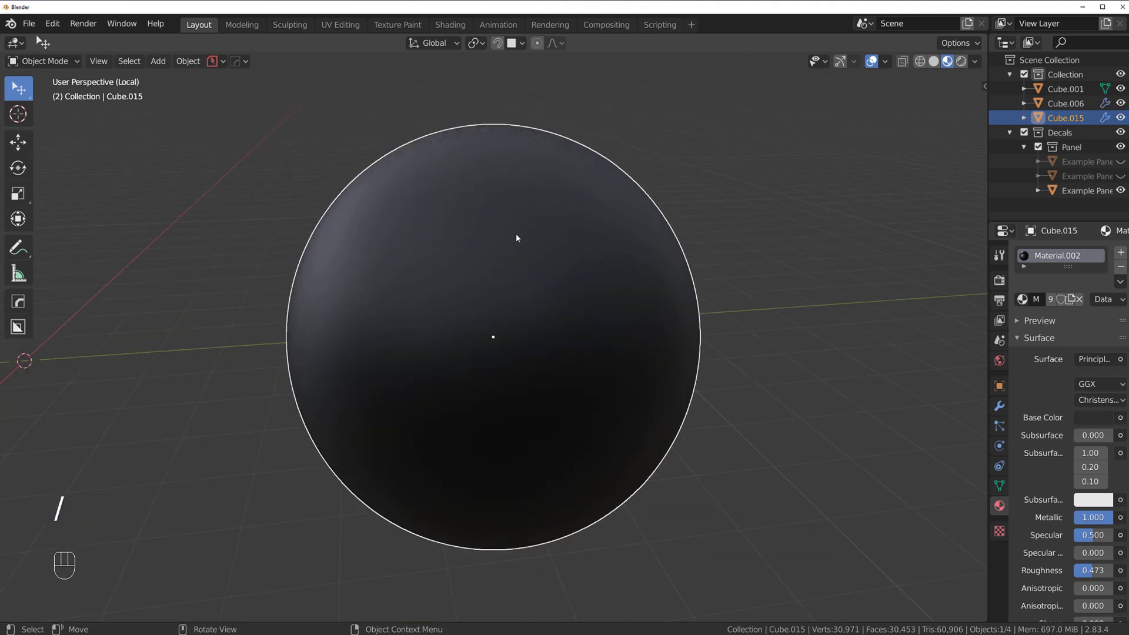
# Step: Edit the dark sphere's mesh and select the panel-cut edge loop running around it in edge mode
pyautogui.press('Tab')
pyautogui.keyDown('shift'); pyautogui.moveTo(741, 286); pyautogui.dragTo(435, 252, button='middle'); pyautogui.keyUp('shift')
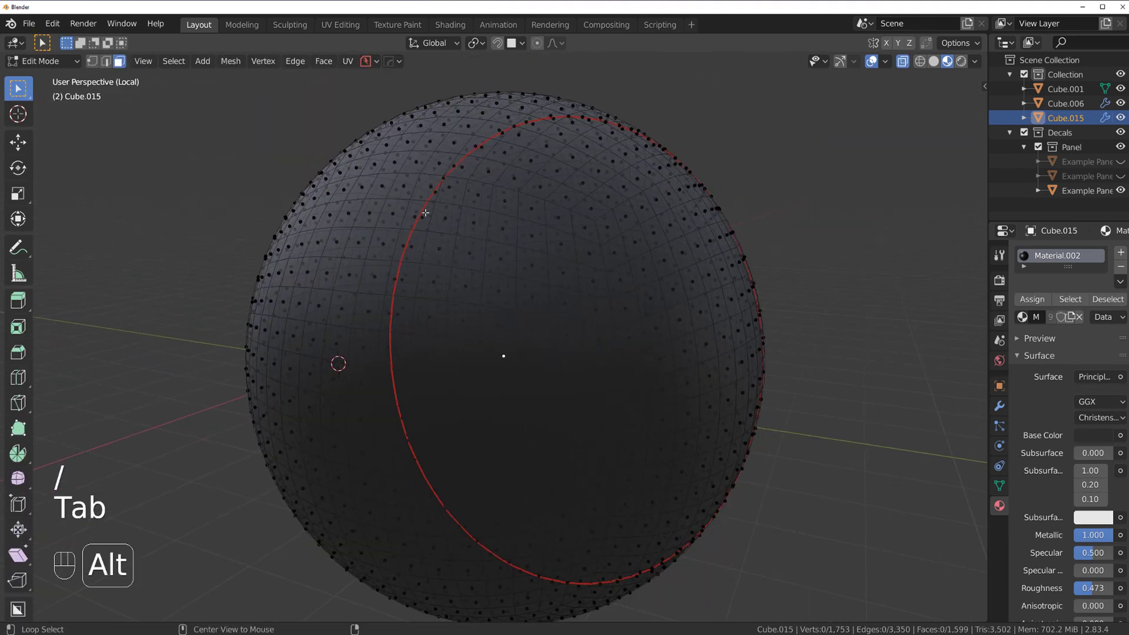
pyautogui.keyDown('alt'); pyautogui.click(423, 209); pyautogui.keyUp('alt')
pyautogui.press('Tab')
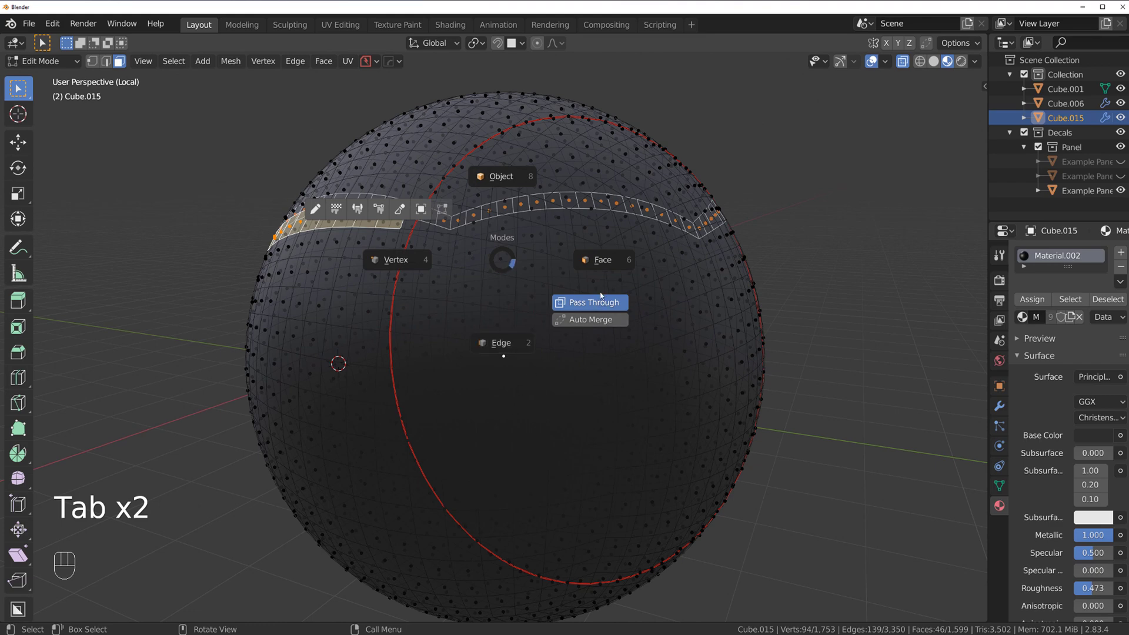
pyautogui.click(587, 298)
pyautogui.press('Tab')
pyautogui.click(465, 276)
pyautogui.keyDown('alt'); pyautogui.click(417, 207); pyautogui.keyUp('alt')
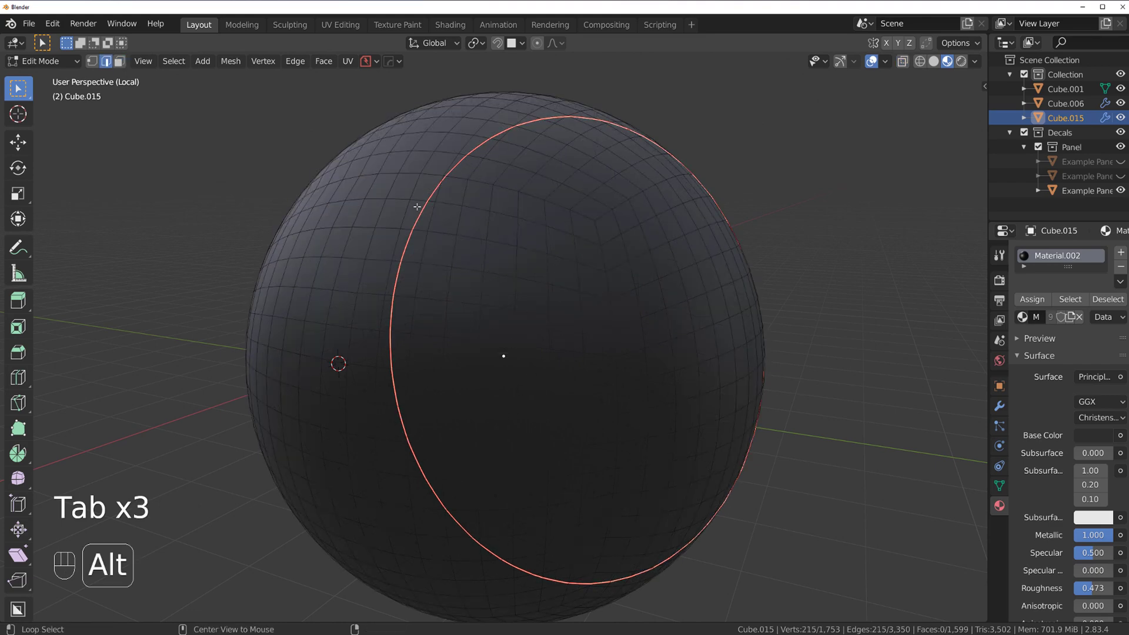
# Step: Run MESHmachine's Boolean Cleanup on the cut loop's vertices with side B and a threshold of about 0.388, and leave local view in Object Mode
pyautogui.moveTo(735, 309); pyautogui.dragTo(549, 311, button='middle')
pyautogui.press('Tab')
pyautogui.click(457, 275)
pyautogui.press('y')
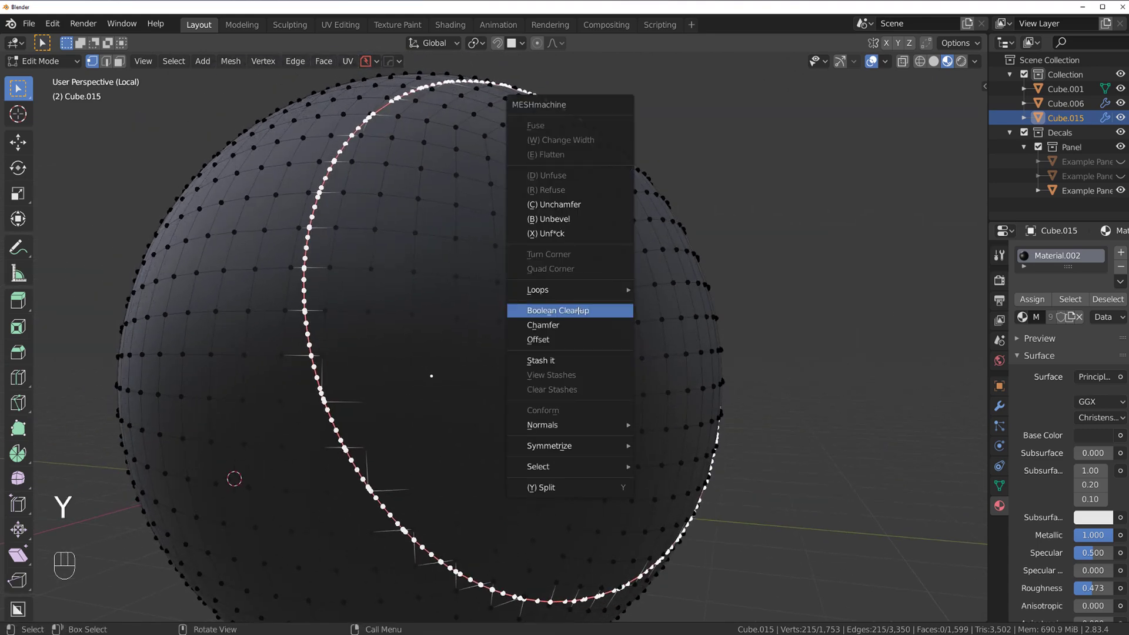
pyautogui.click(579, 310)
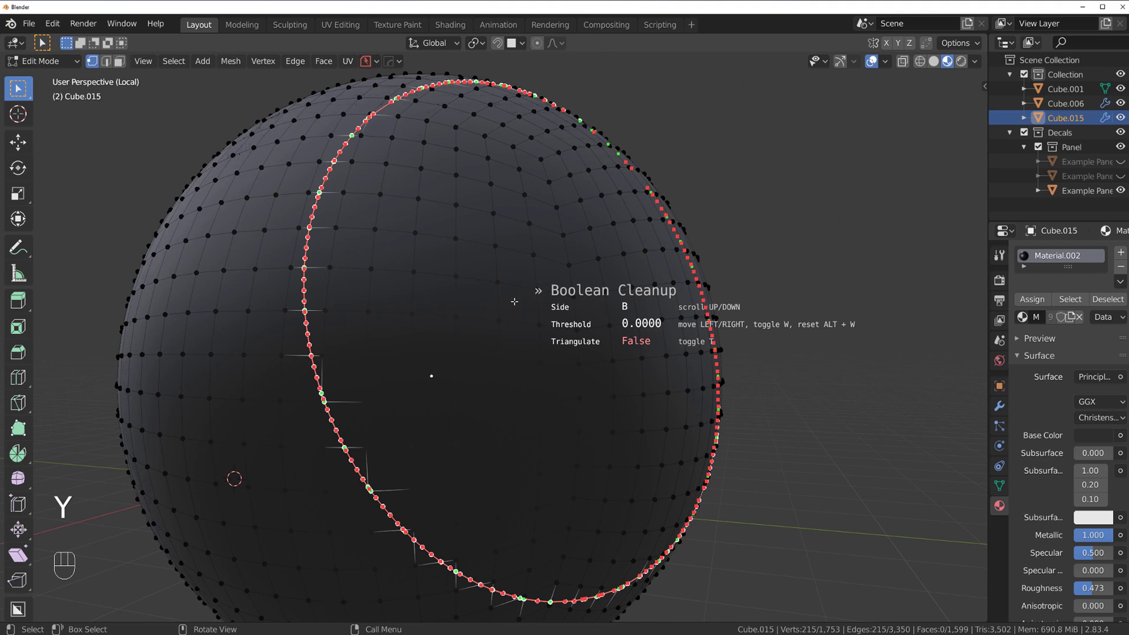
pyautogui.moveTo(583, 296)
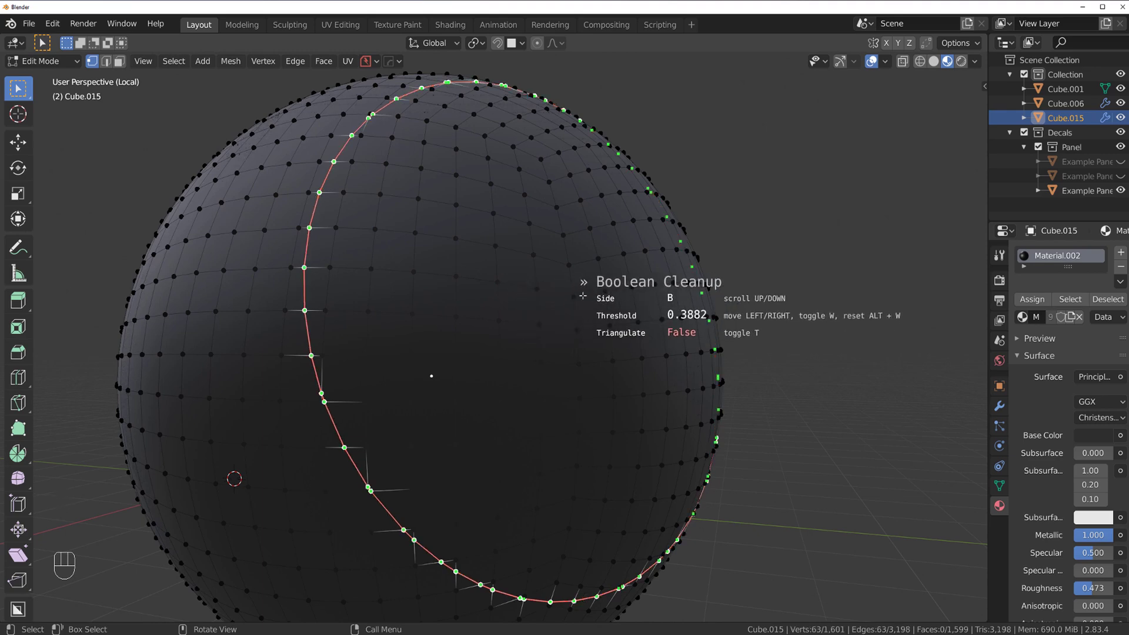
pyautogui.click(583, 296)
pyautogui.moveTo(583, 295); pyautogui.dragTo(535, 288, button='middle')
pyautogui.press('Tab')
pyautogui.press('KP_Divide')
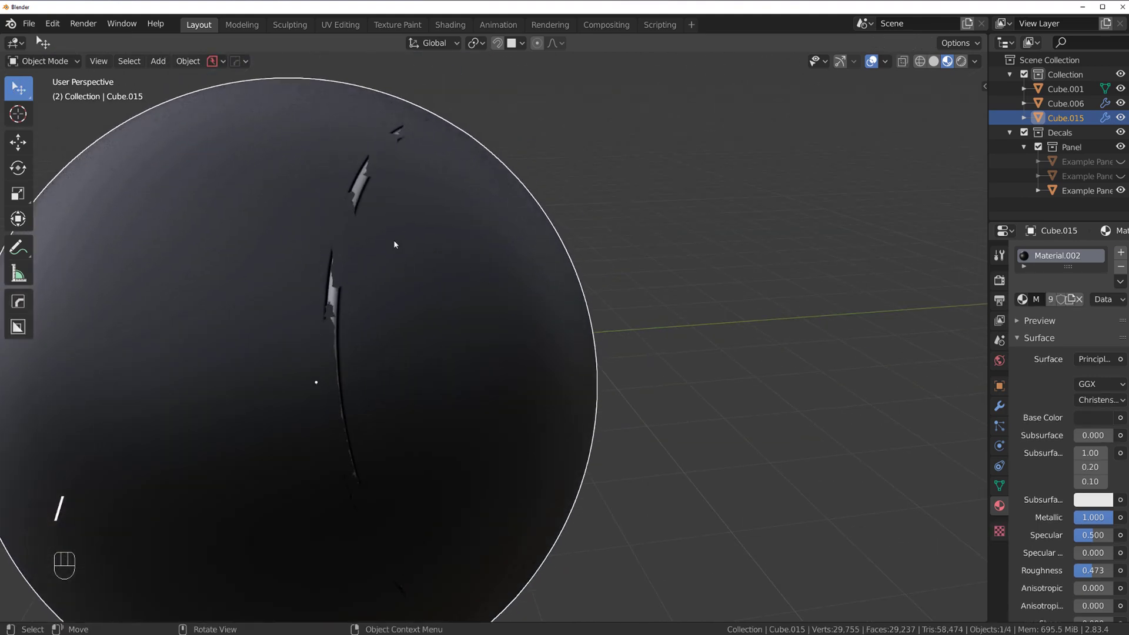
pyautogui.click(366, 185)
pyautogui.press('d')
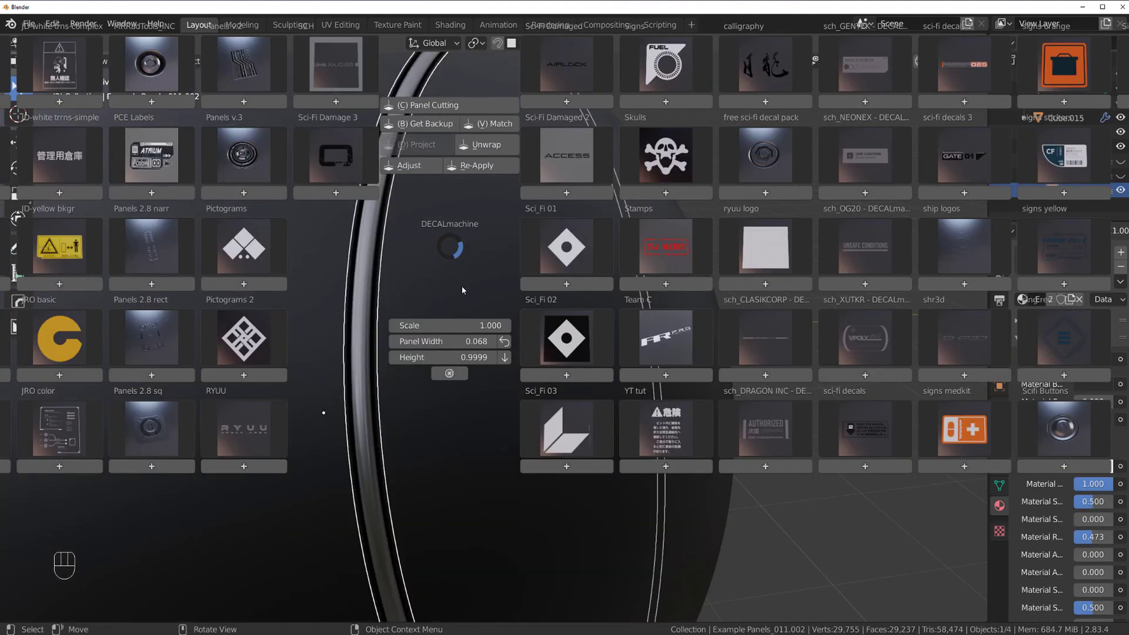
pyautogui.click(461, 286)
pyautogui.scroll(-3, 510, 285)
pyautogui.moveTo(509, 285); pyautogui.dragTo(516, 283, button='middle')
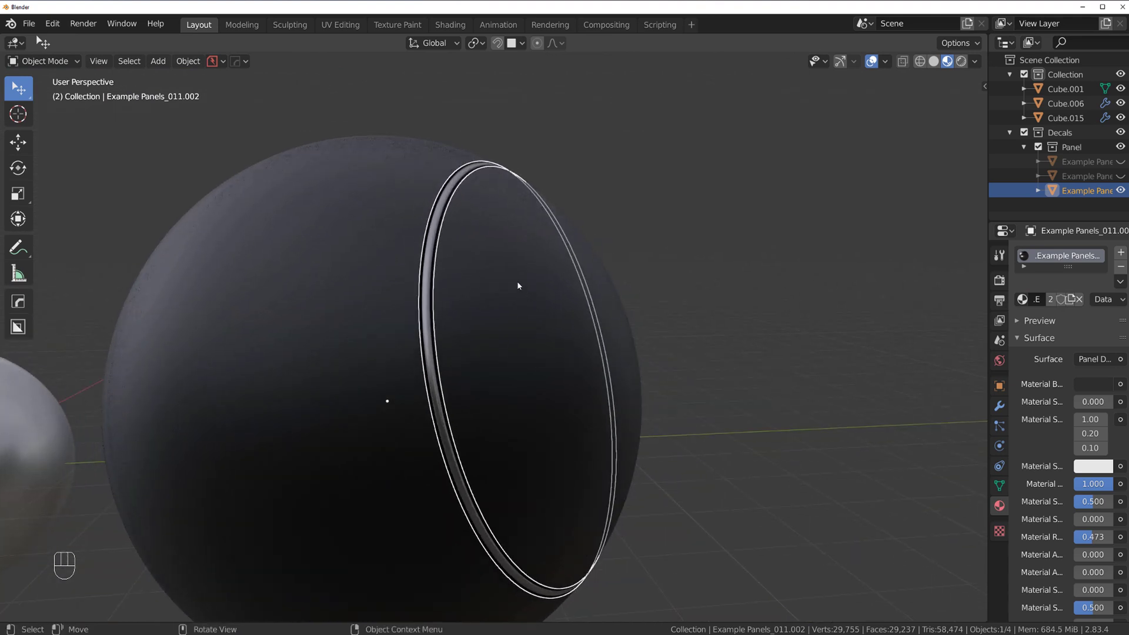
# Step: Select all linked faces of the dark sphere's cut-off cap and assign them Material.003 in a new material slot
pyautogui.click(538, 320)
pyautogui.press('Tab')
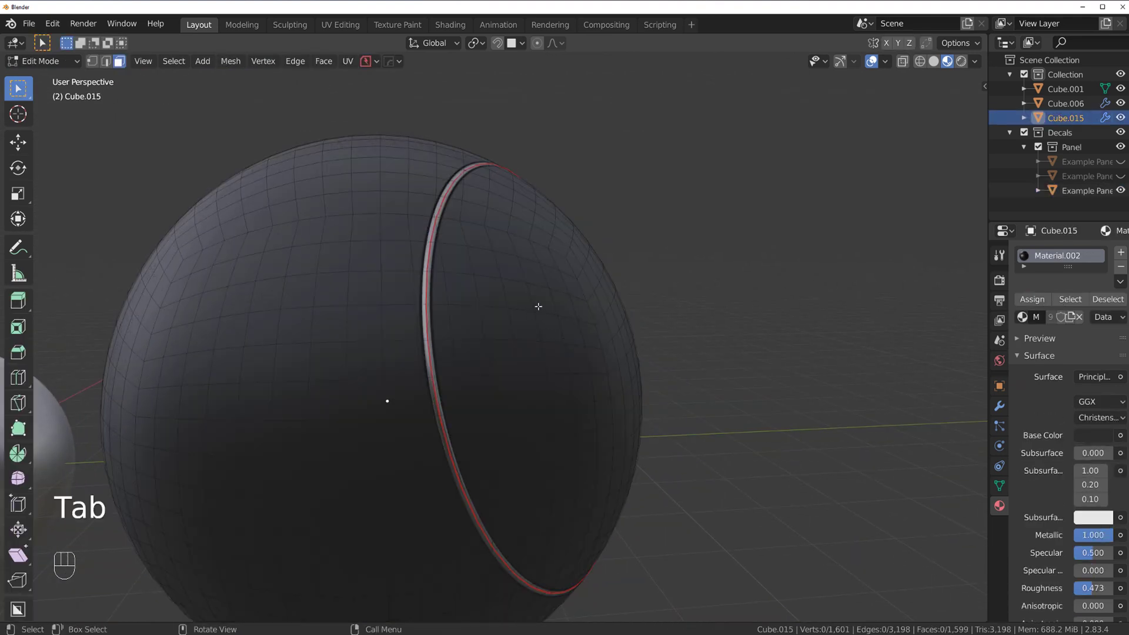
pyautogui.press('l')
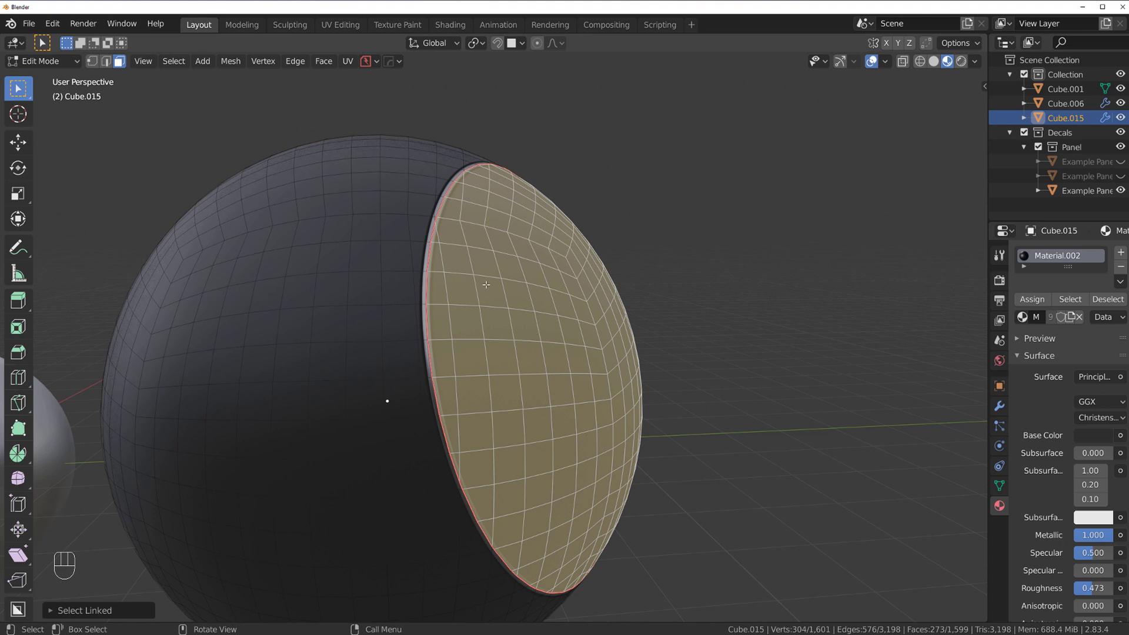
pyautogui.click(1121, 253)
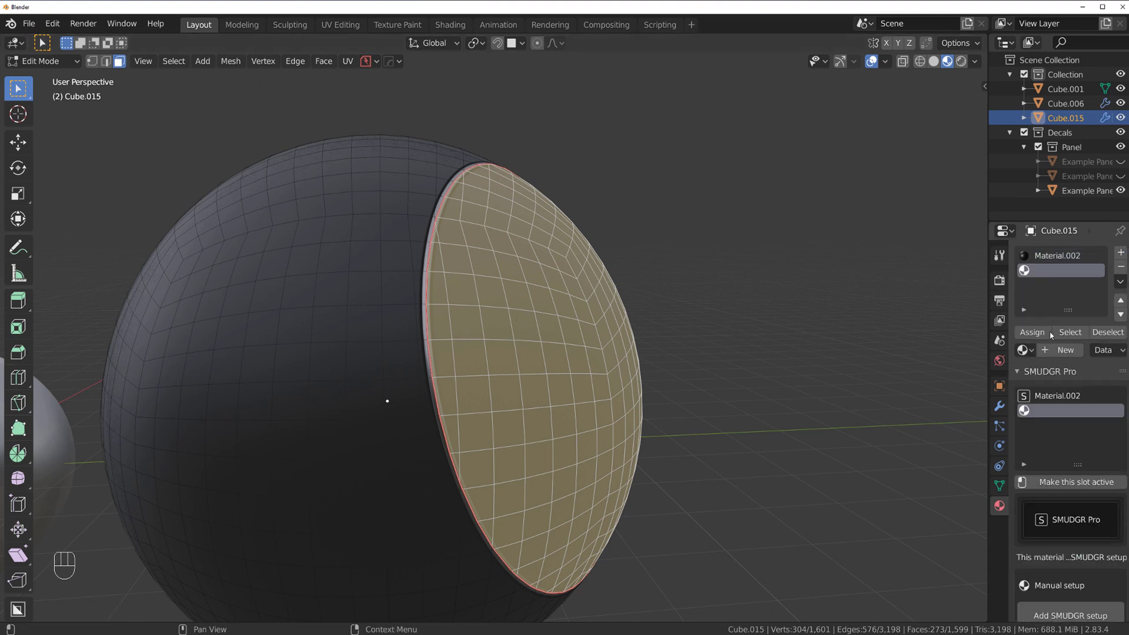
pyautogui.click(1029, 351)
pyautogui.click(1026, 409)
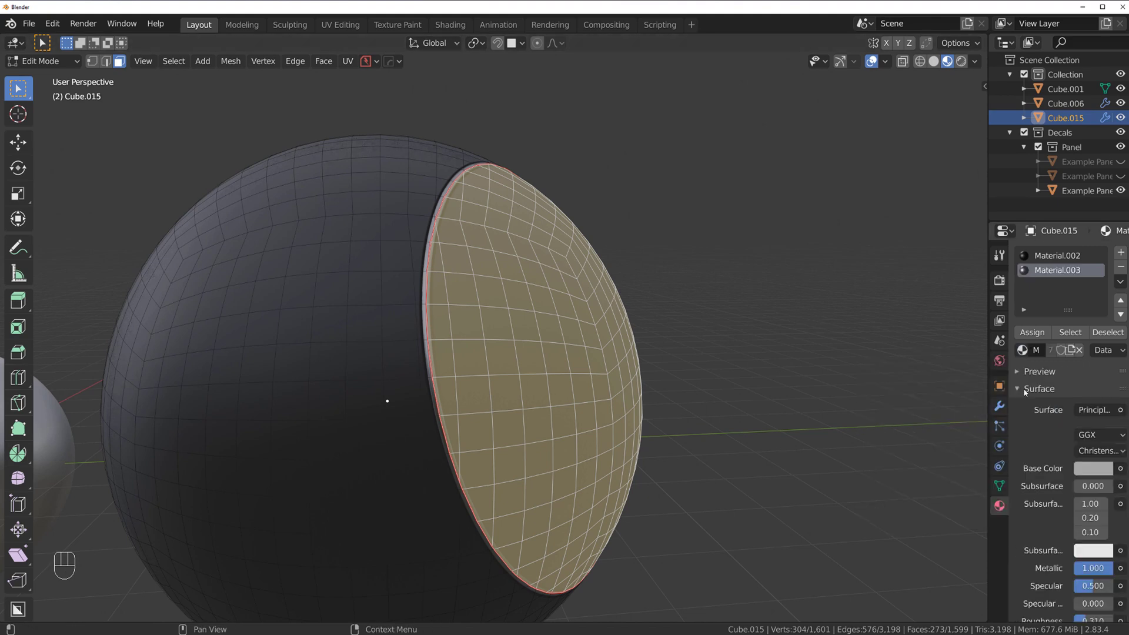
pyautogui.click(1033, 333)
pyautogui.press('Tab')
# Step: Re-apply the panel decal so its materials match the different surfaces on its two sides
pyautogui.scroll(5, 412, 188)
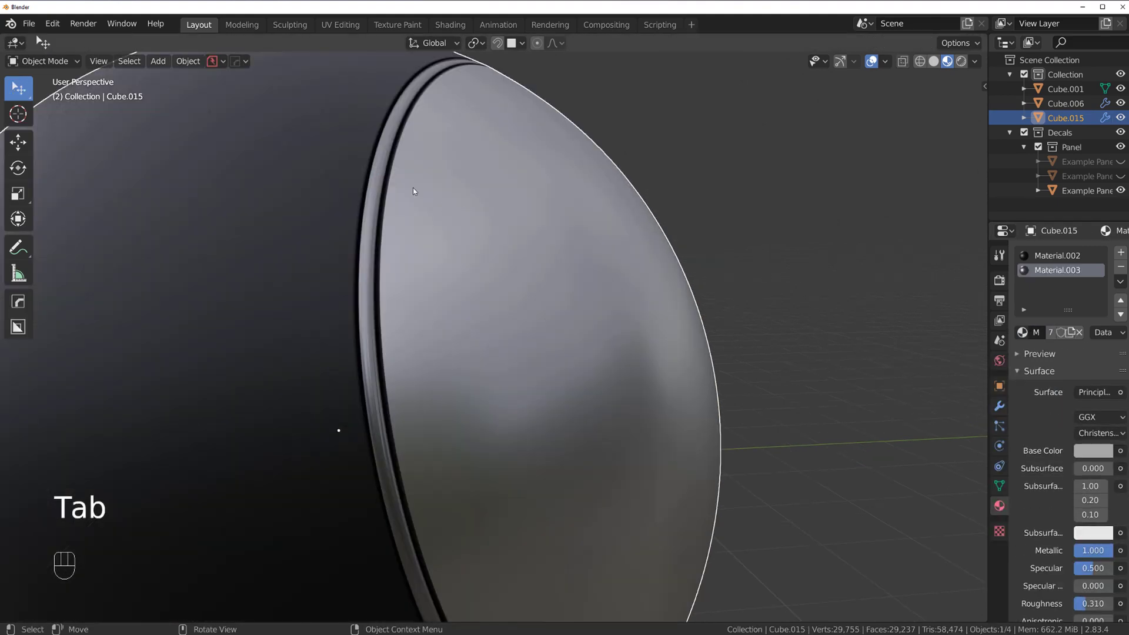
pyautogui.click(384, 166)
pyautogui.keyDown('shift'); pyautogui.moveTo(383, 166); pyautogui.dragTo(434, 305, button='middle'); pyautogui.keyUp('shift')
pyautogui.scroll(3, 435, 305)
pyautogui.keyDown('shift'); pyautogui.moveTo(394, 276); pyautogui.dragTo(459, 286, button='middle'); pyautogui.keyUp('shift')
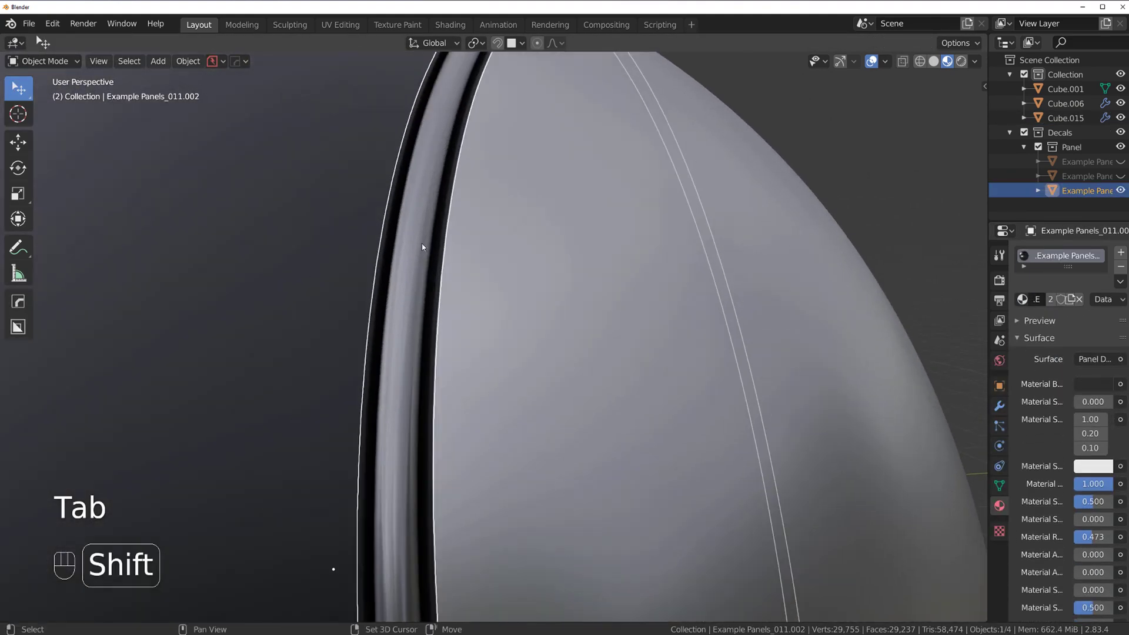
pyautogui.press('d')
pyautogui.click(508, 202)
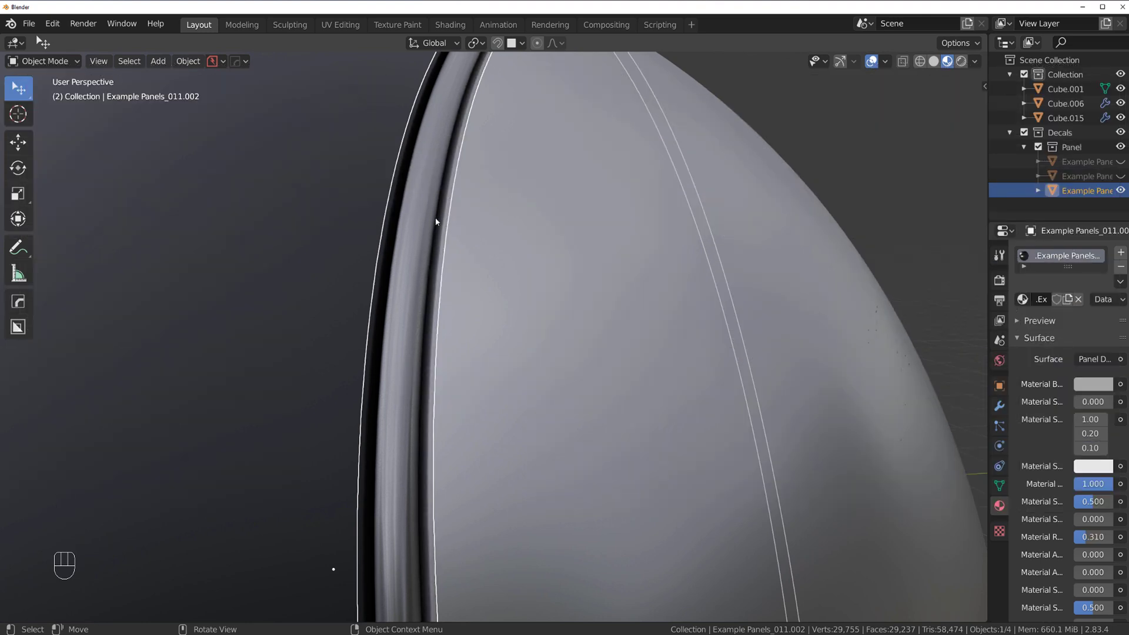
# Step: Examine the re-applied panel decal against both materials up close, from farther away and from the other side
pyautogui.moveTo(467, 238); pyautogui.dragTo(455, 214, button='middle')
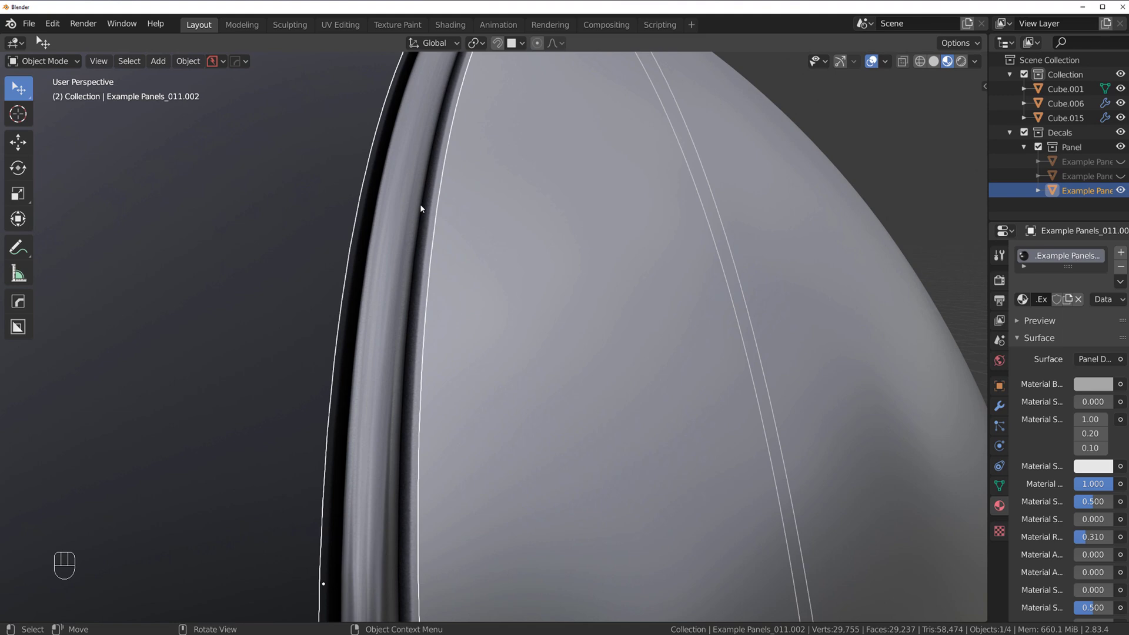
pyautogui.scroll(-2, 421, 205)
pyautogui.click(877, 187)
pyautogui.scroll(-5, 643, 232)
pyautogui.keyDown('shift'); pyautogui.moveTo(591, 361); pyautogui.dragTo(572, 343, button='middle'); pyautogui.keyUp('shift')
pyautogui.scroll(-2, 592, 301)
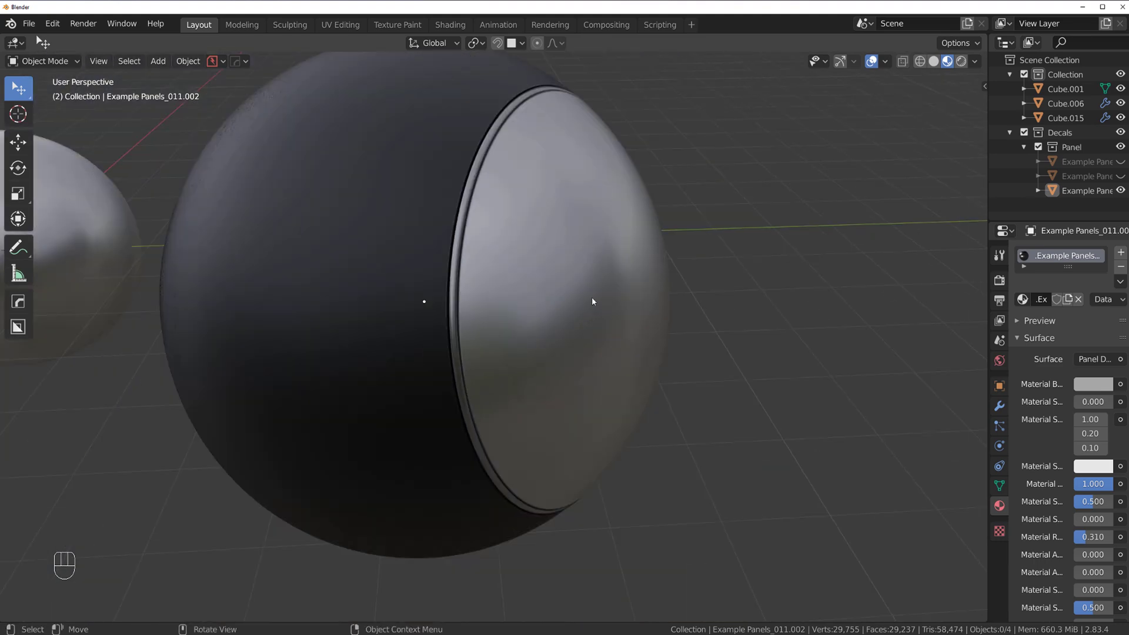
pyautogui.moveTo(592, 301); pyautogui.dragTo(819, 482, button='middle')
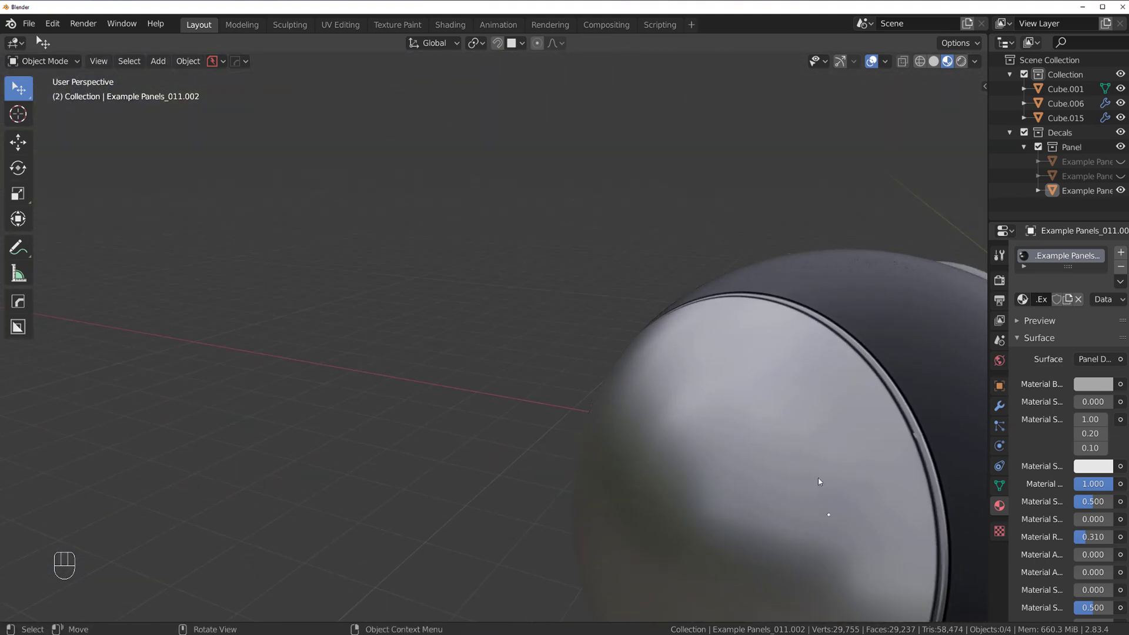
# Step: Open the panel decal's mesh in Edit Mode at the spot where the strip's shading breaks
pyautogui.keyDown('shift'); pyautogui.moveTo(820, 482); pyautogui.dragTo(425, 368); pyautogui.keyUp('shift')
pyautogui.scroll(6, 426, 368)
pyautogui.click(353, 290)
pyautogui.press('Tab')
pyautogui.scroll(2, 291, 324)
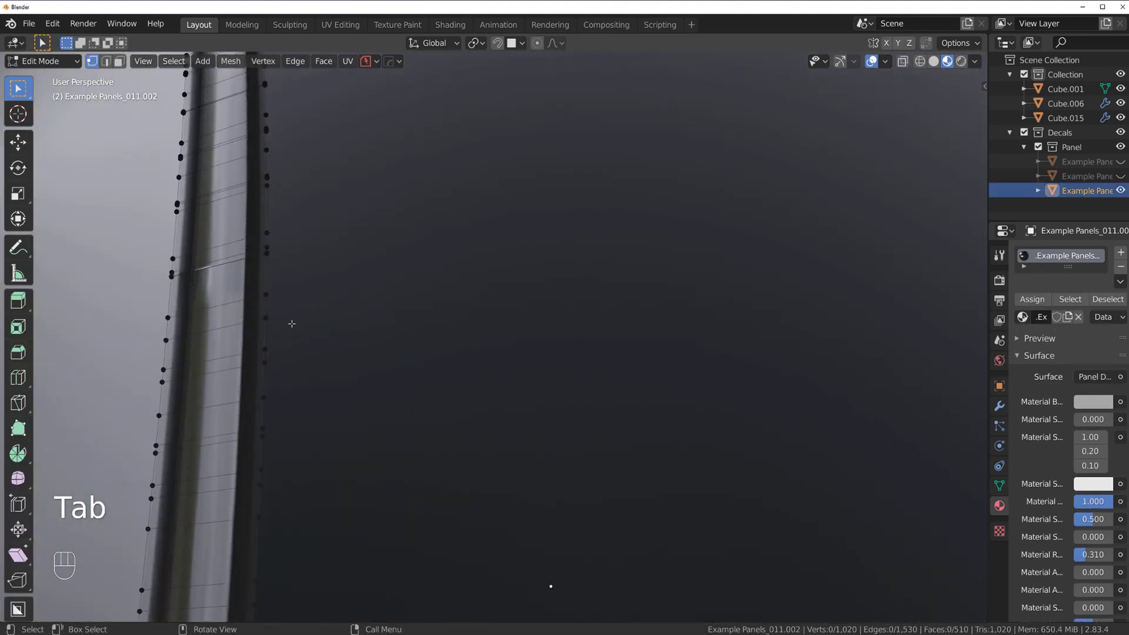
pyautogui.moveTo(292, 324); pyautogui.dragTo(459, 453, button='middle')
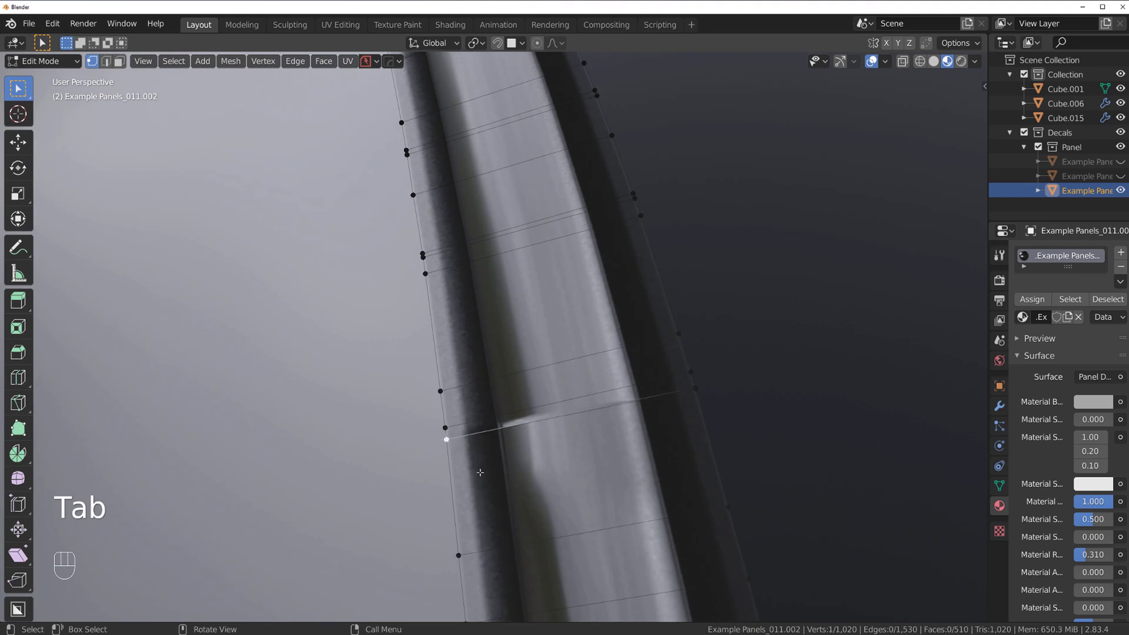
# Step: Try moving a vertex at the decal strip's seam and undo the move
pyautogui.press('g')
pyautogui.click(445, 419)
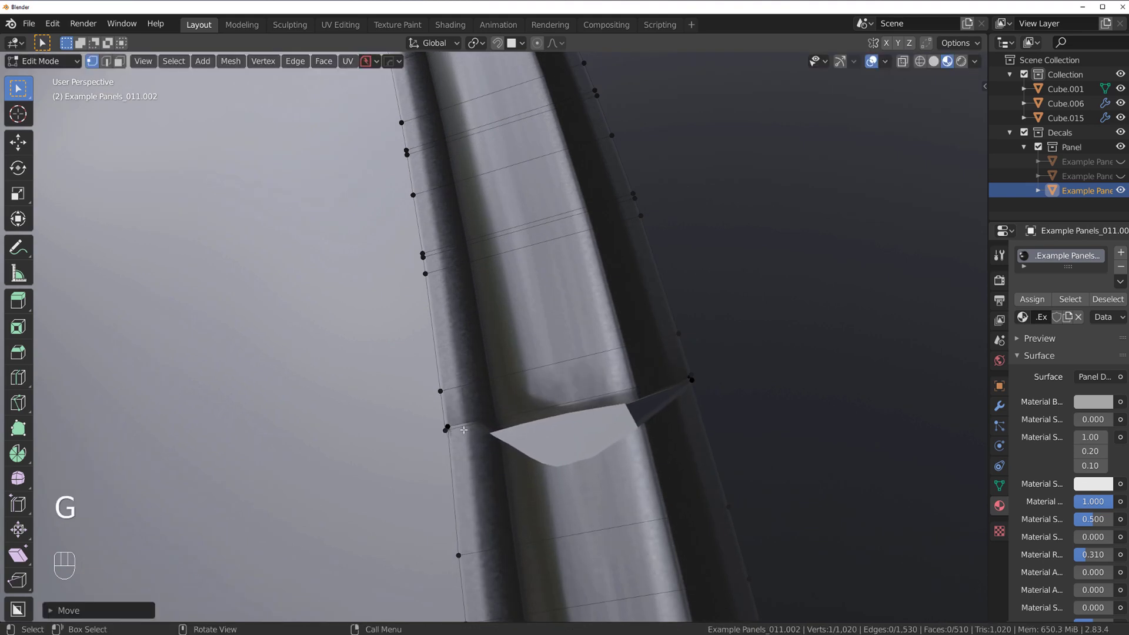
pyautogui.hotkey('ctrl', 'z')
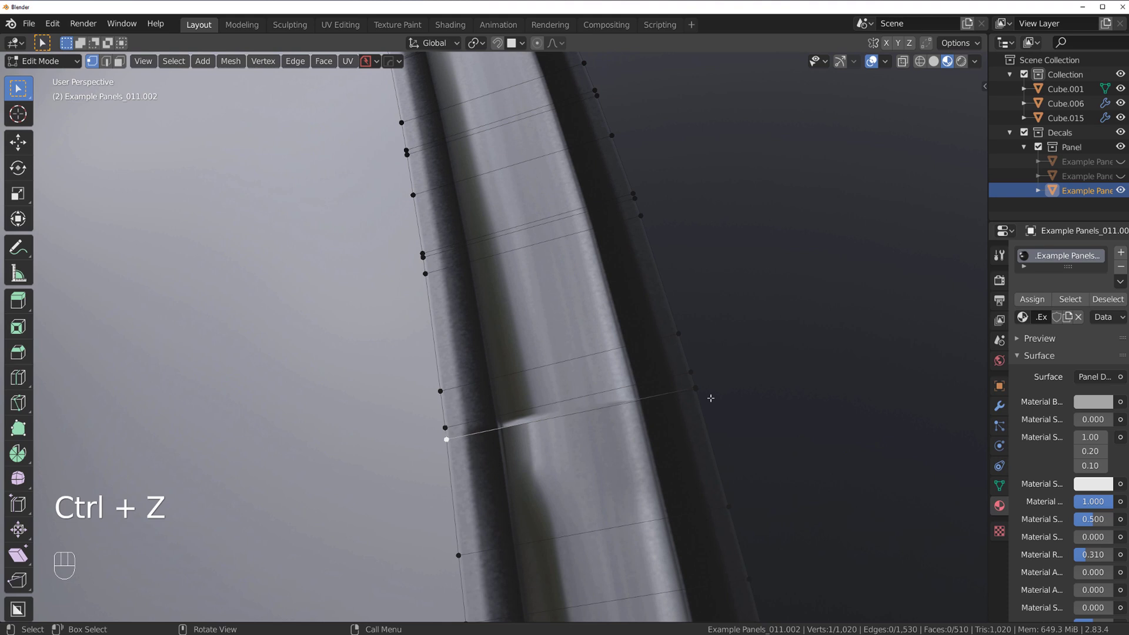
# Step: Merge the separate vertices on both edges of the decal strip's seam with Smart Vert
pyautogui.press('1')
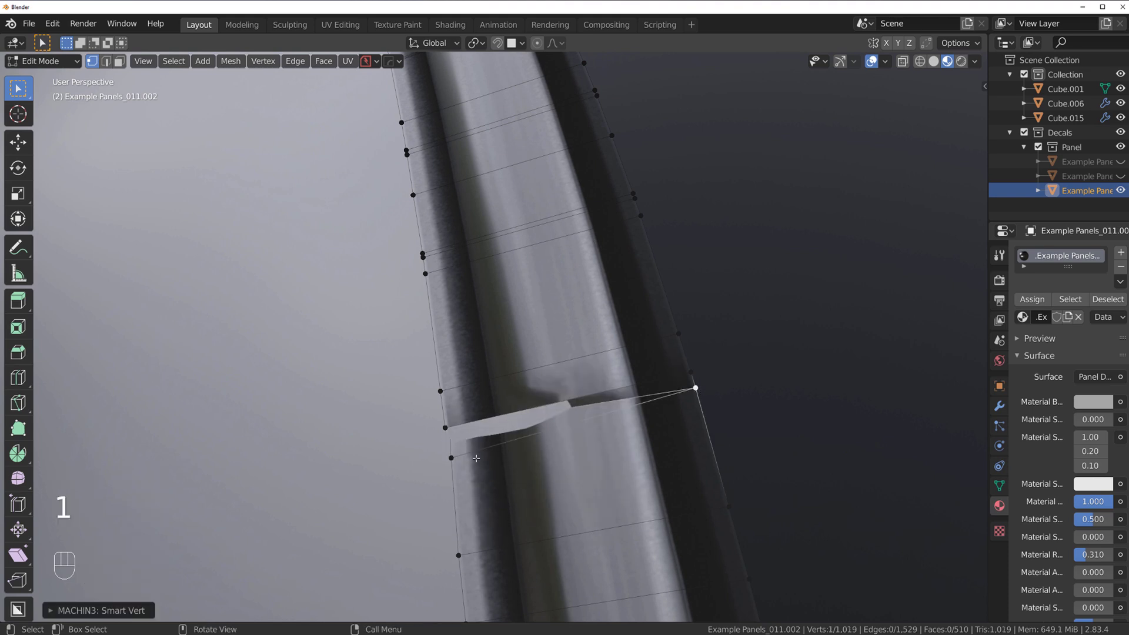
pyautogui.click(452, 458)
pyautogui.keyDown('shift'); pyautogui.click(447, 428); pyautogui.keyUp('shift')
pyautogui.press('1')
pyautogui.click(700, 393)
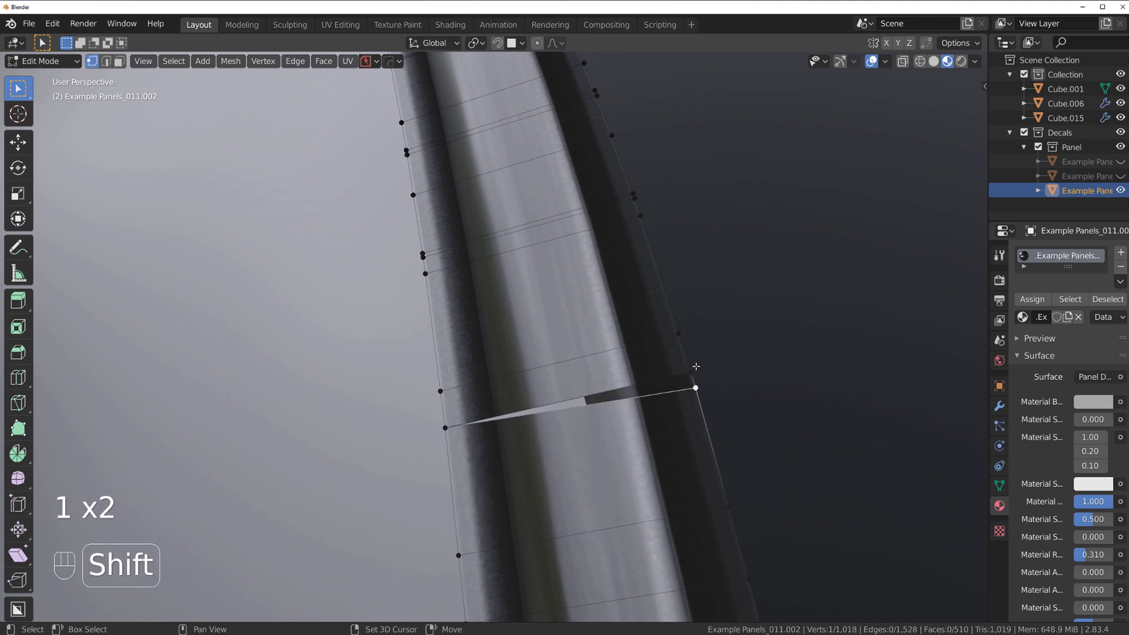
pyautogui.keyDown('shift'); pyautogui.click(696, 366); pyautogui.keyUp('shift')
pyautogui.press('1')
pyautogui.press('Tab')
pyautogui.scroll(-1, 578, 302)
# Step: Merge the remaining stray vertex pair at the seam's edge beside the light cap and return to Object Mode
pyautogui.press('Tab')
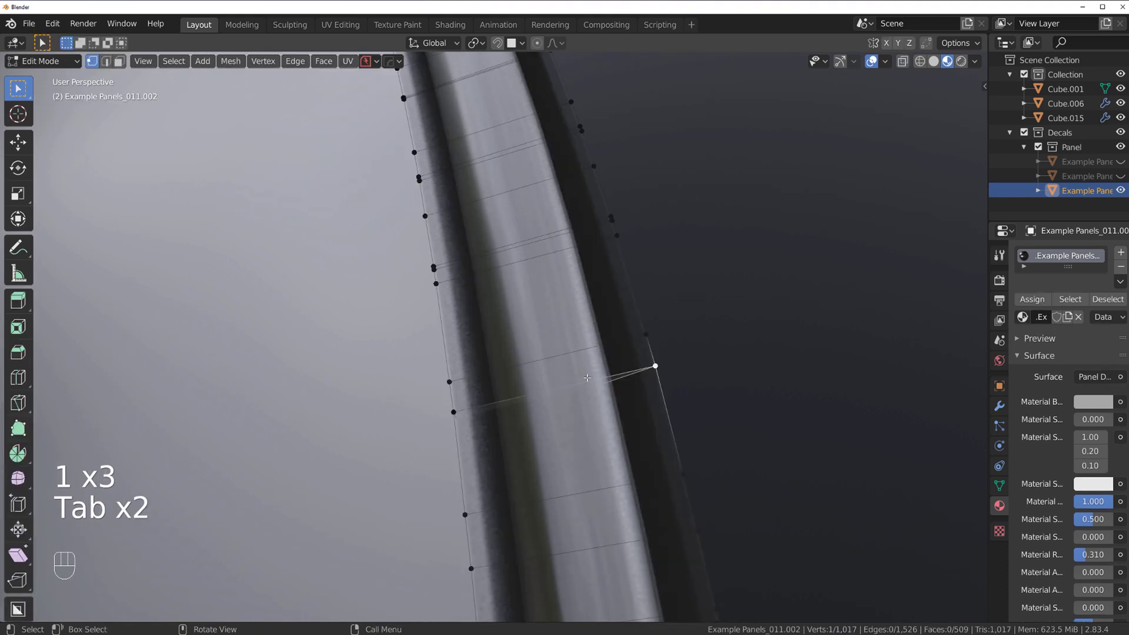
pyautogui.moveTo(586, 378); pyautogui.dragTo(567, 336, button='middle')
pyautogui.press('Tab')
pyautogui.click(662, 346)
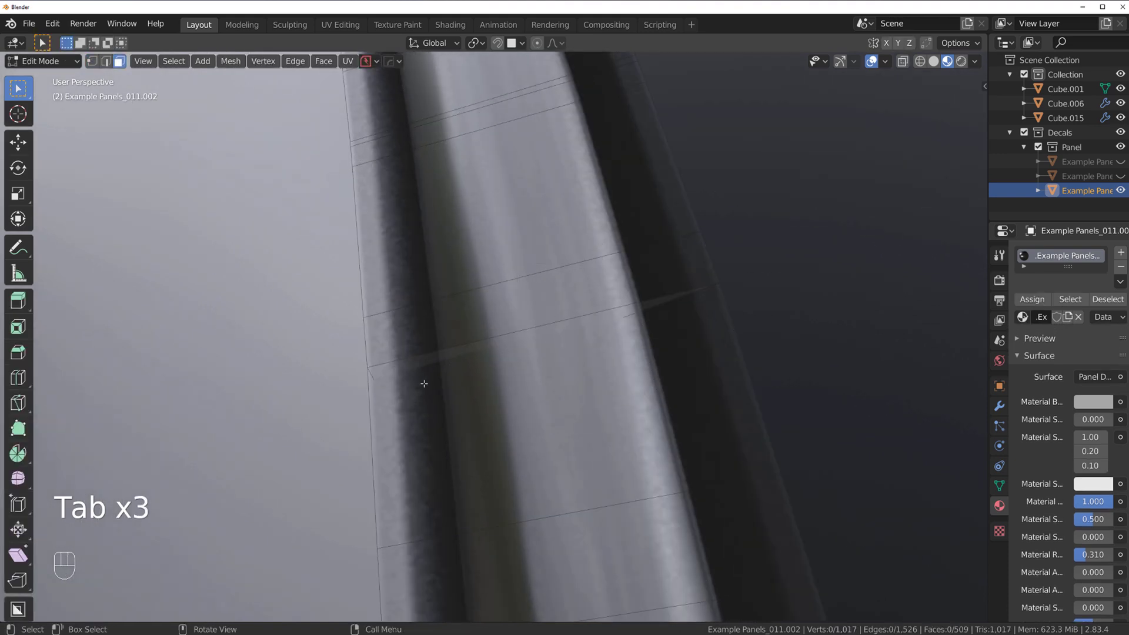
pyautogui.press('Tab')
pyautogui.click(639, 417)
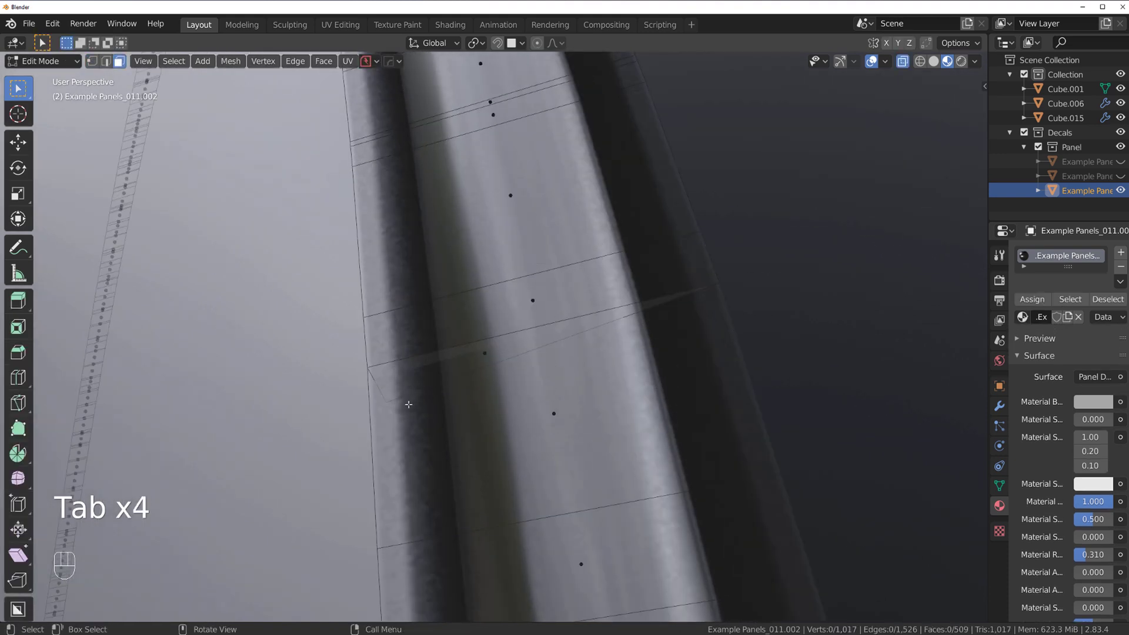
pyautogui.press('Tab')
pyautogui.click(360, 405)
pyautogui.click(386, 402)
pyautogui.keyDown('shift'); pyautogui.click(368, 367); pyautogui.keyUp('shift')
pyautogui.press('1')
pyautogui.press('Tab')
pyautogui.click(435, 305)
pyautogui.scroll(-4, 437, 298)
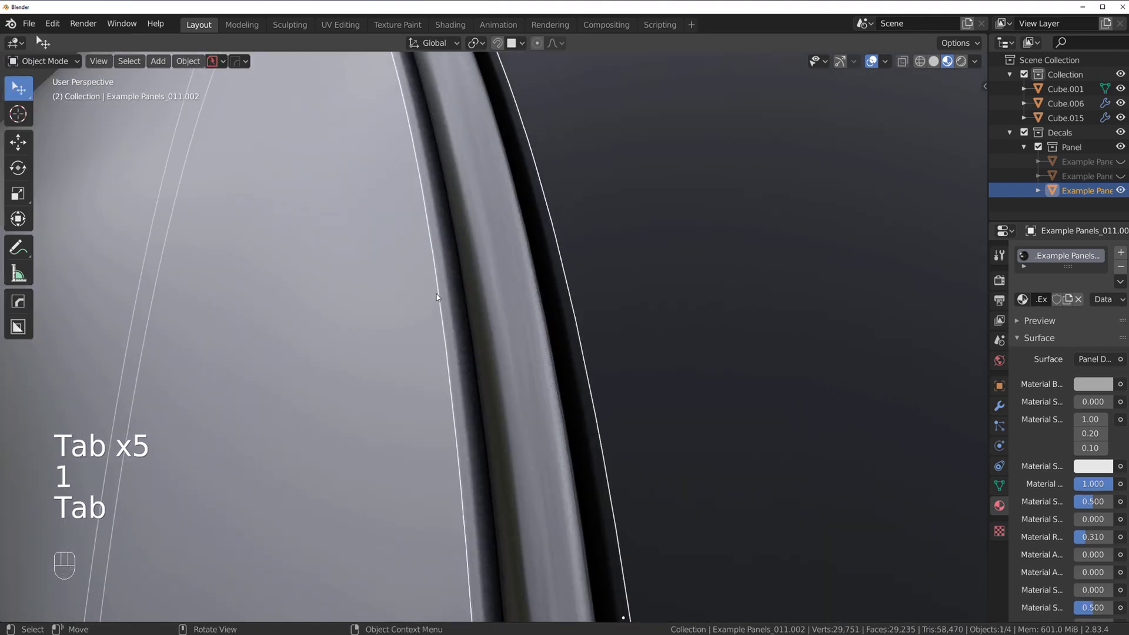
# Step: Swap the decal strip's panel style to Example Panels_006 with Adjust Decal
pyautogui.scroll(-6, 436, 298)
pyautogui.click(492, 379)
pyautogui.moveTo(491, 379); pyautogui.dragTo(565, 353, button='middle')
pyautogui.scroll(3, 415, 303)
pyautogui.click(521, 288)
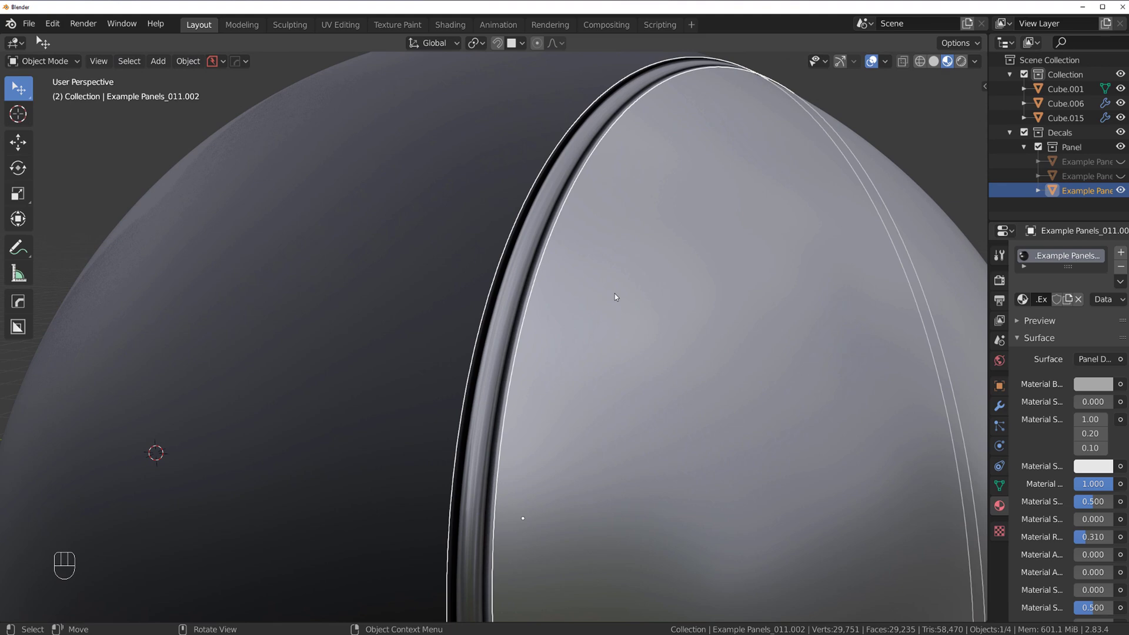
pyautogui.press('d')
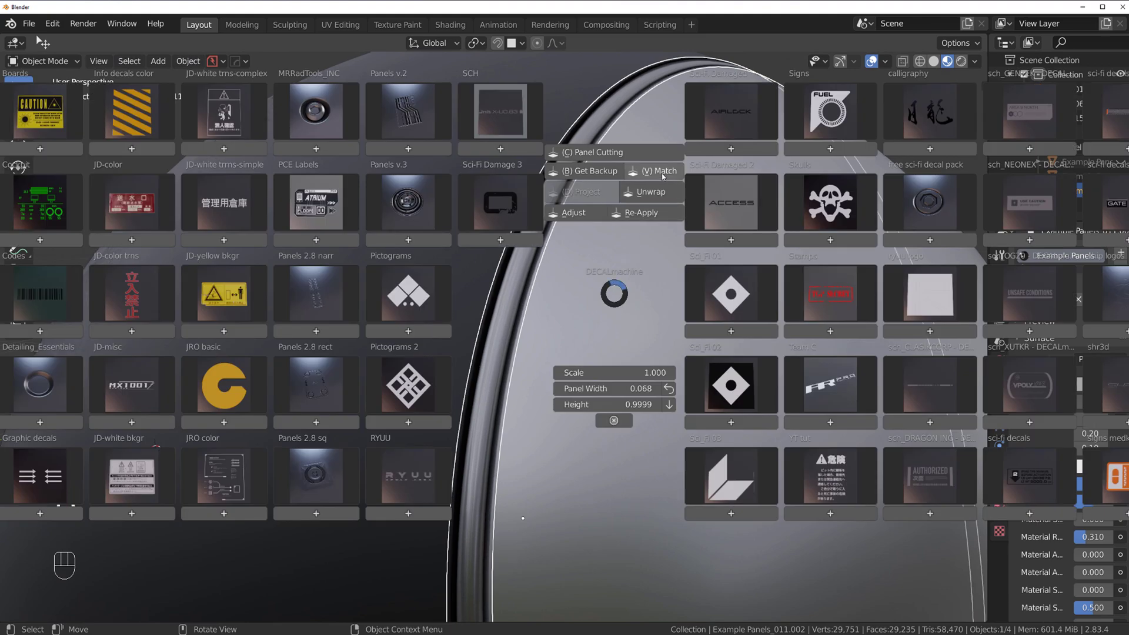
pyautogui.click(574, 212)
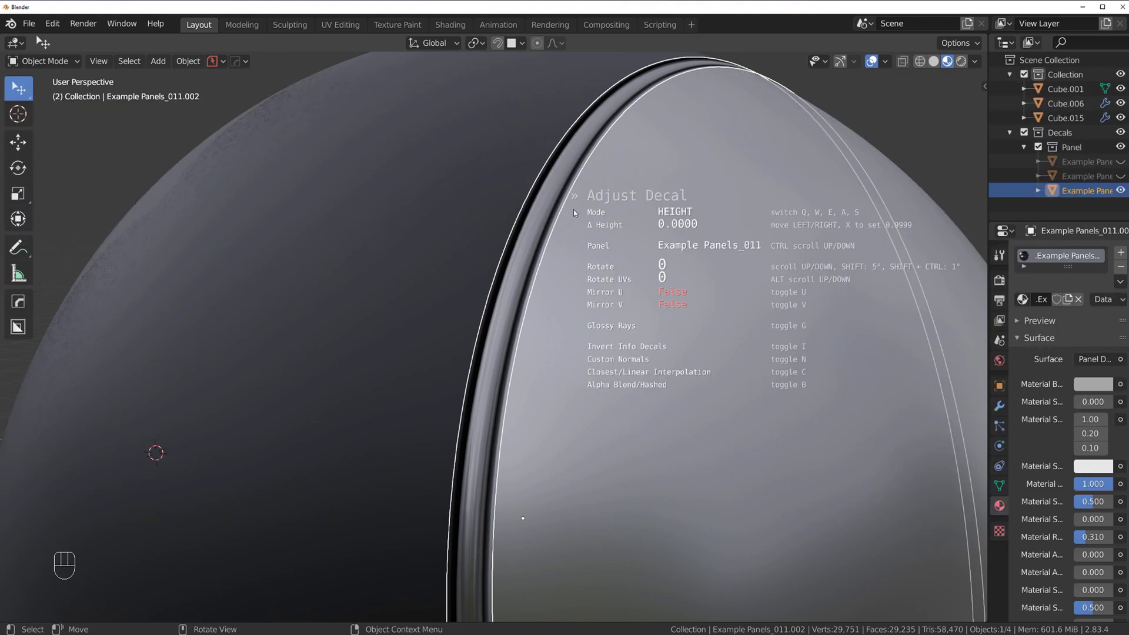
pyautogui.keyDown('ctrl'); pyautogui.scroll(-4, 574, 212); pyautogui.keyUp('ctrl')
pyautogui.keyDown('ctrl'); pyautogui.scroll(-7, 574, 213); pyautogui.keyUp('ctrl')
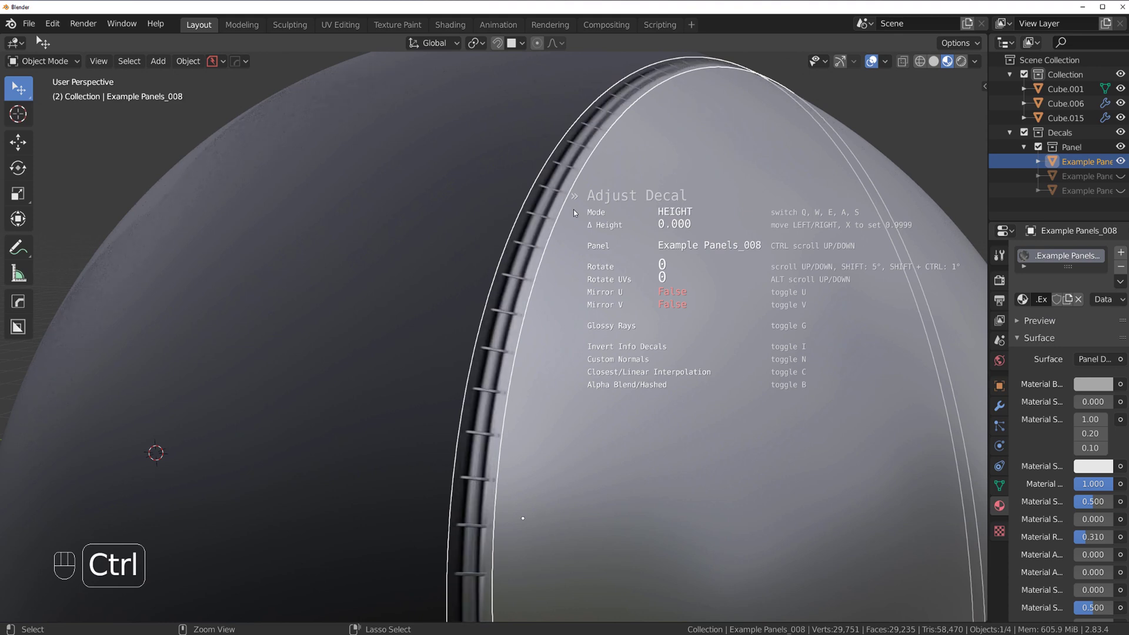
pyautogui.keyDown('ctrl'); pyautogui.scroll(-6, 573, 209); pyautogui.keyUp('ctrl')
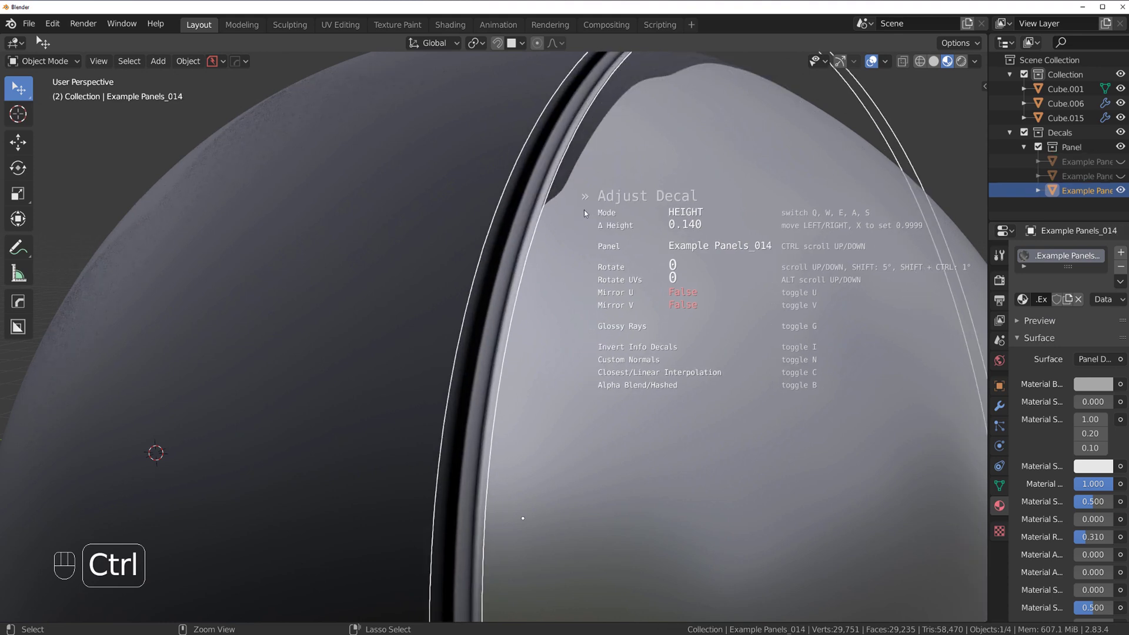
pyautogui.keyDown('ctrl'); pyautogui.scroll(-5, 584, 210); pyautogui.keyUp('ctrl')
pyautogui.keyDown('ctrl'); pyautogui.scroll(-1, 588, 224); pyautogui.keyUp('ctrl')
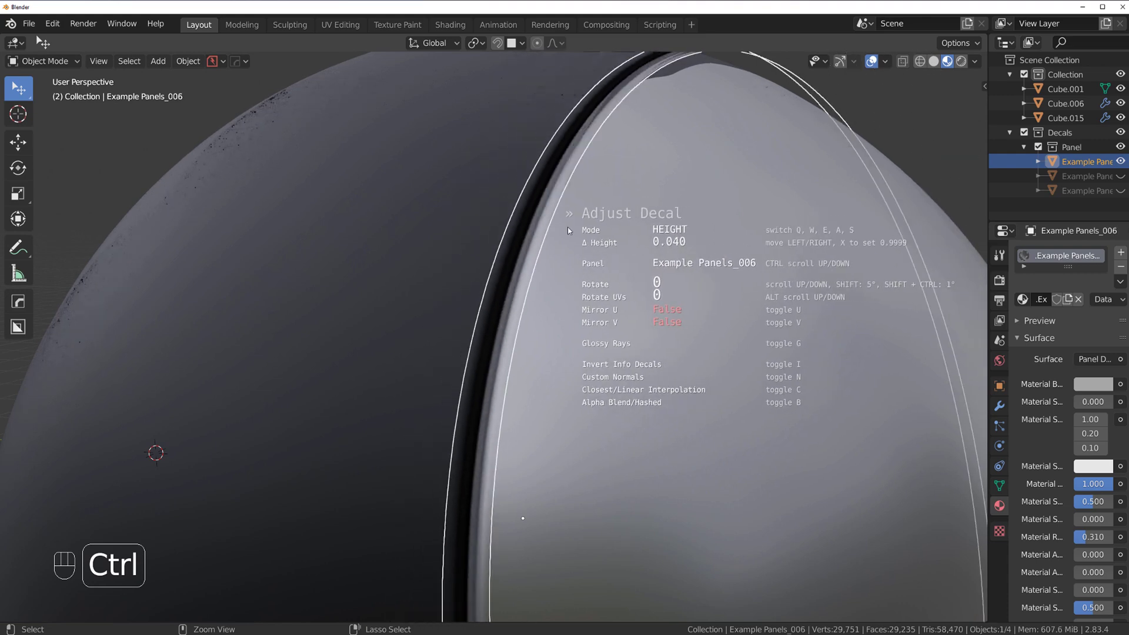
pyautogui.click(585, 231)
# Step: Narrow the panel decal to a width factor of 0.220 with Adjust Decal
pyautogui.press('d')
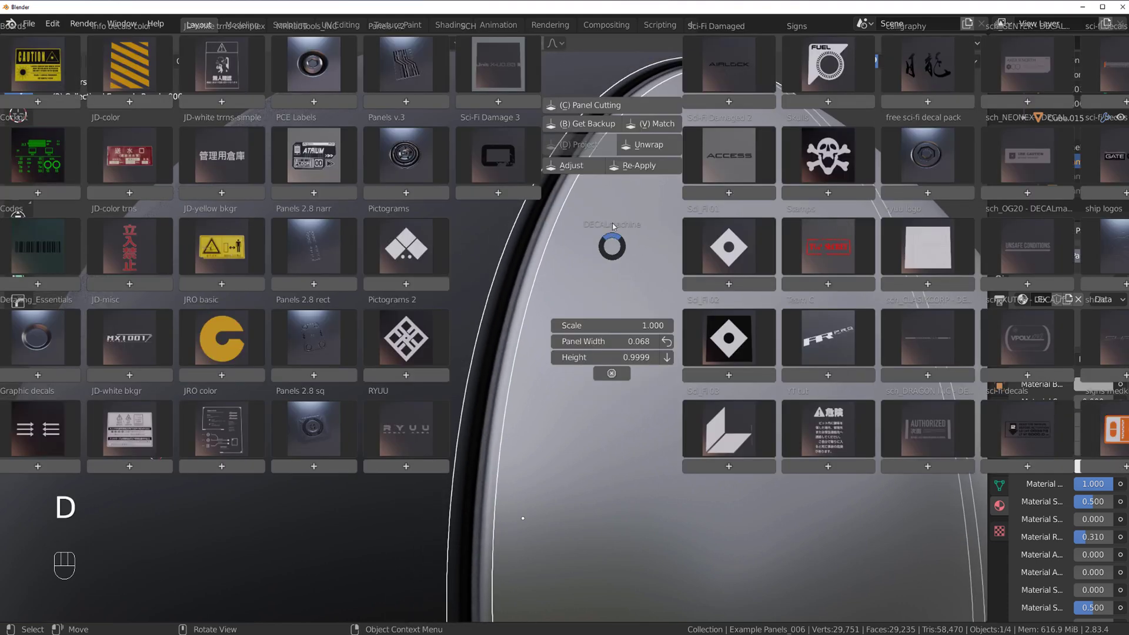
pyautogui.click(582, 169)
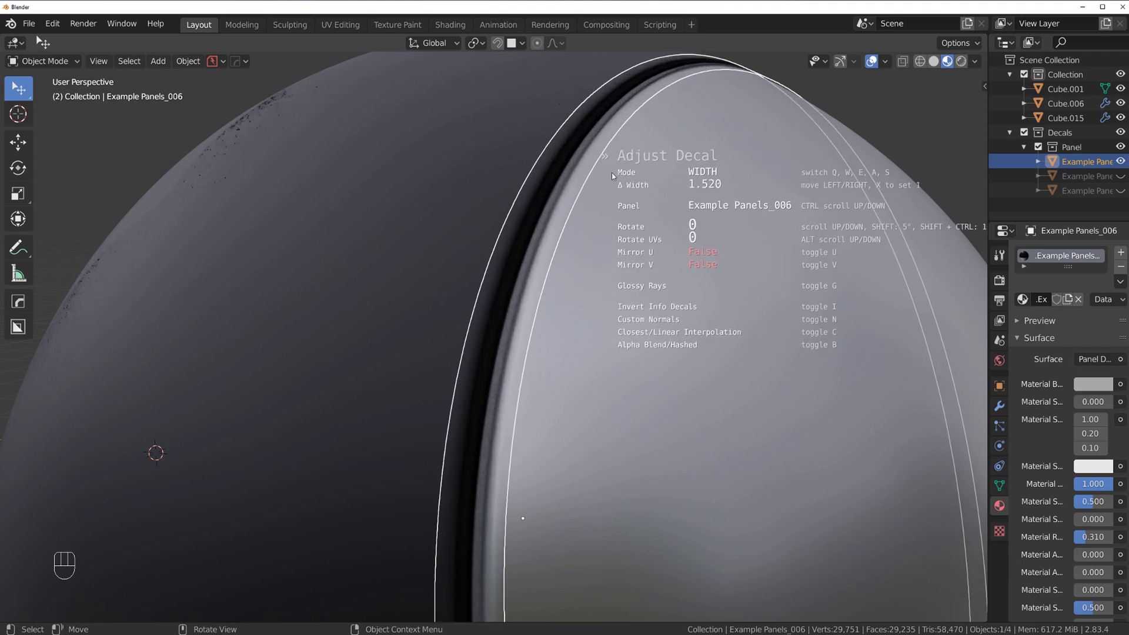
pyautogui.moveTo(594, 186)
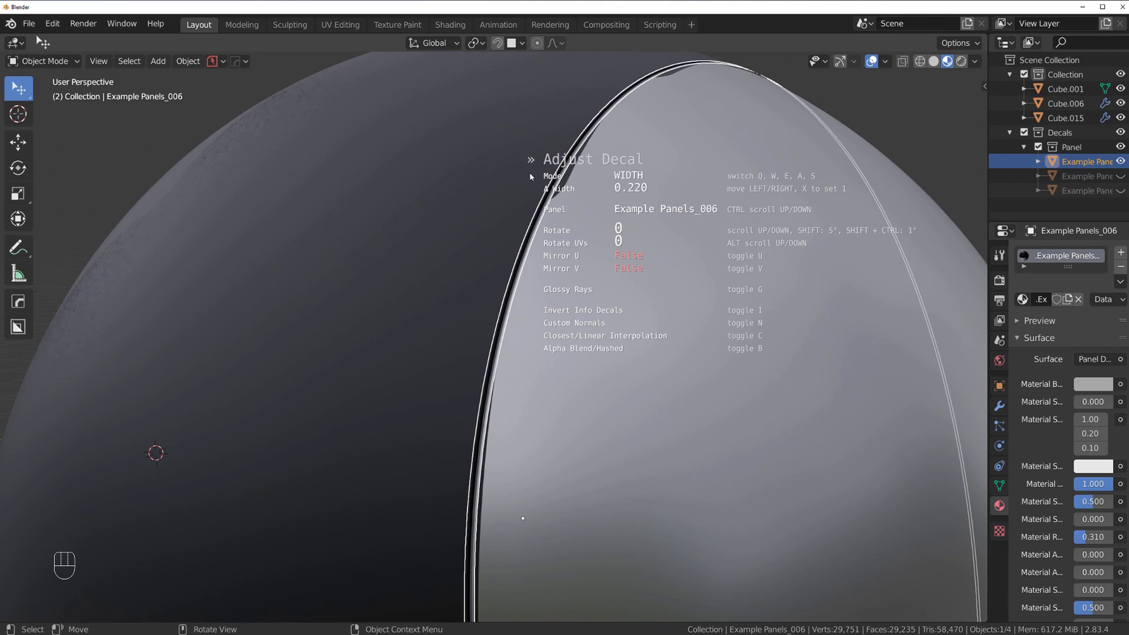
pyautogui.click(530, 177)
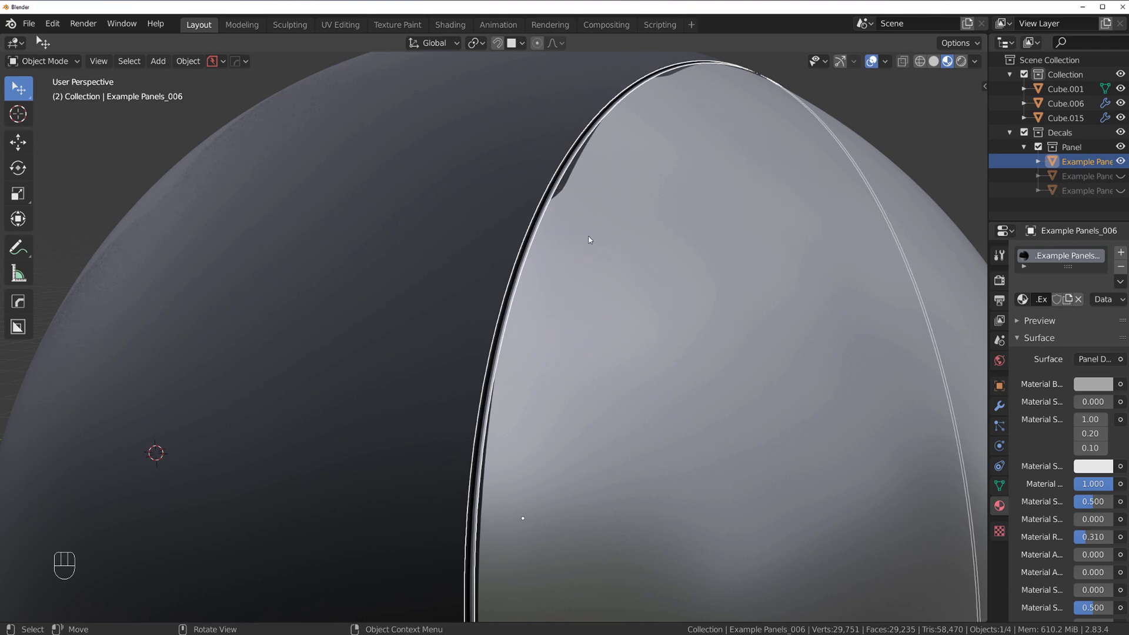
# Step: Turn off the viewport display of the large two-material sphere's Subdivision modifier in HOps Helper
pyautogui.scroll(-3, 593, 238)
pyautogui.click(502, 221)
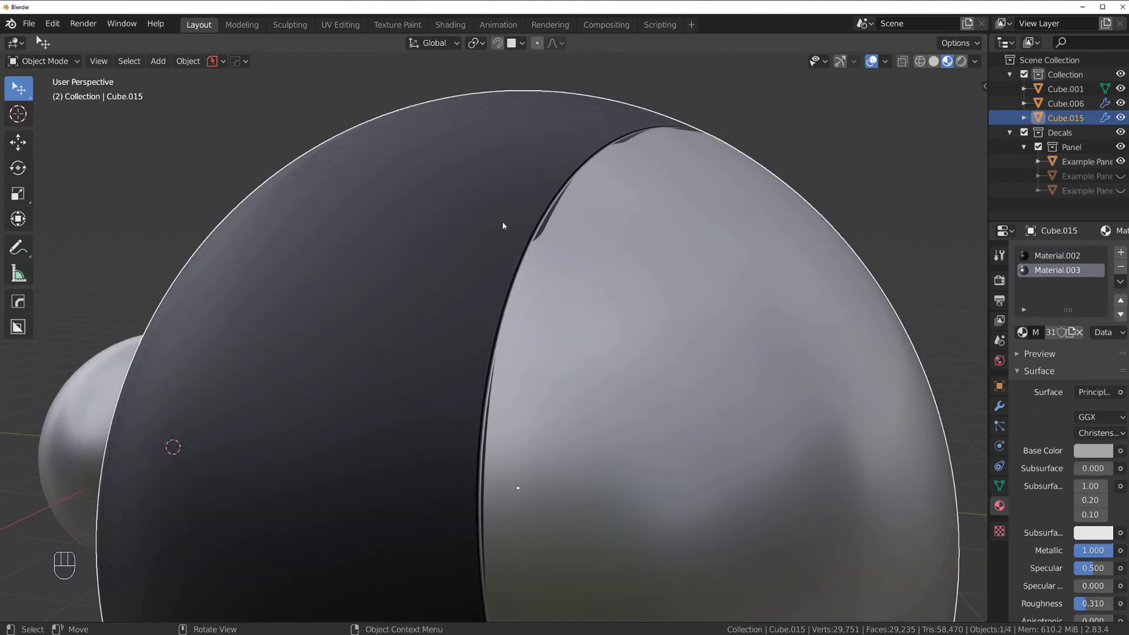
pyautogui.hotkey('ctrl', '`')
pyautogui.click(611, 262)
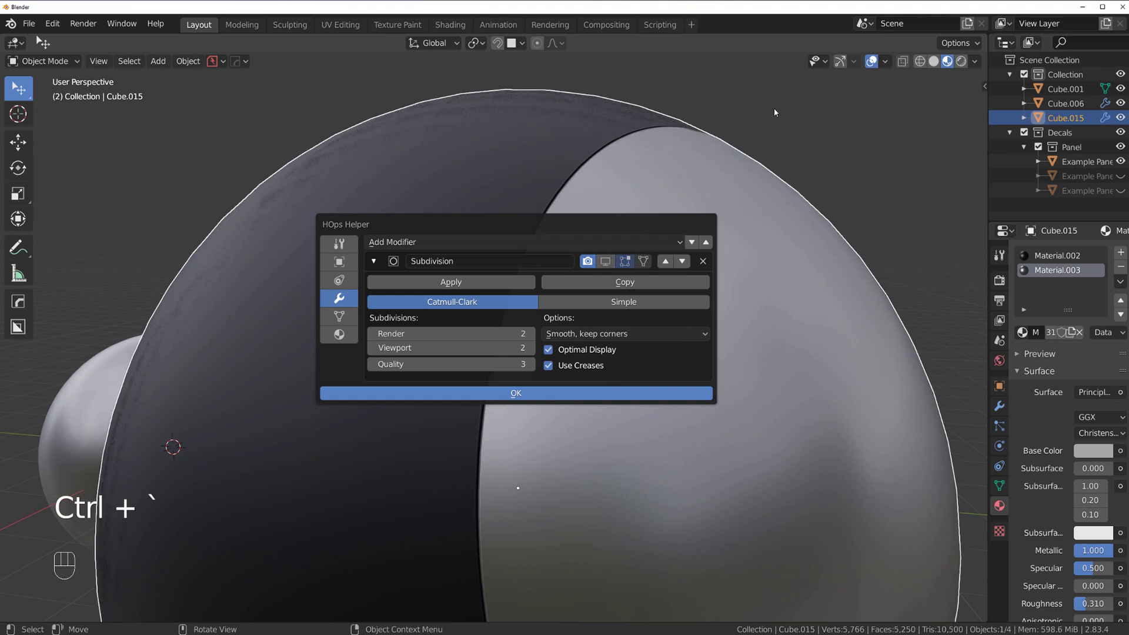
# Step: Retrieve the cutter sphere of the panel decal with DECALmachine's Get Backup
pyautogui.scroll(4, 593, 234)
pyautogui.keyDown('shift'); pyautogui.moveTo(593, 234); pyautogui.dragTo(508, 241, button='middle'); pyautogui.keyUp('shift')
pyautogui.click(485, 205)
pyautogui.scroll(-4, 484, 207)
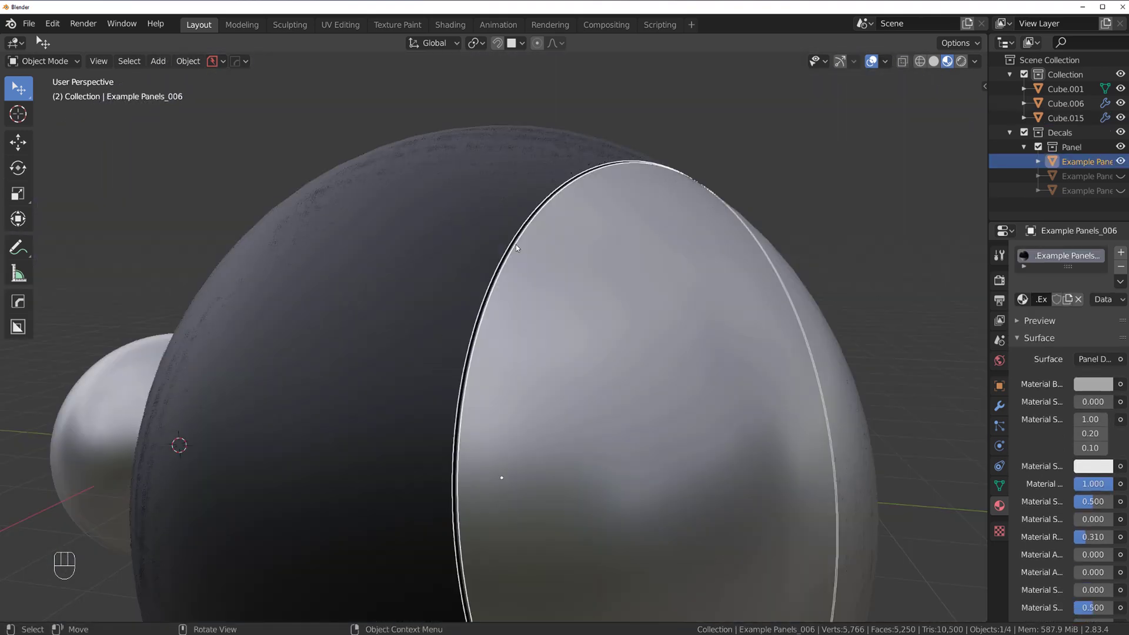
pyautogui.press('d')
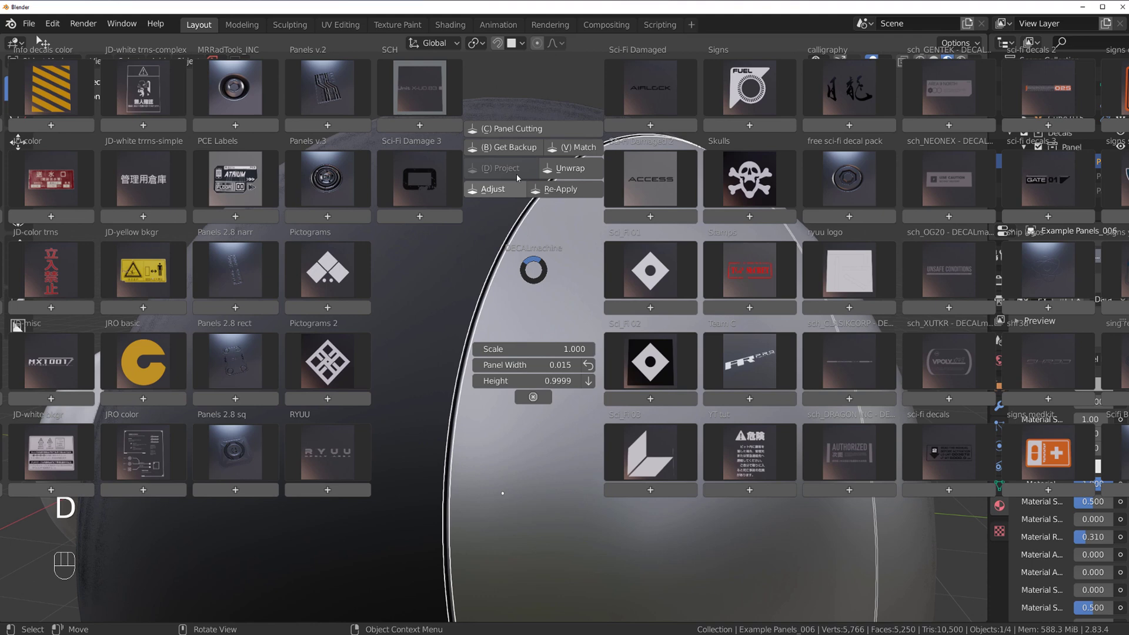
pyautogui.click(510, 148)
pyautogui.scroll(-3, 551, 242)
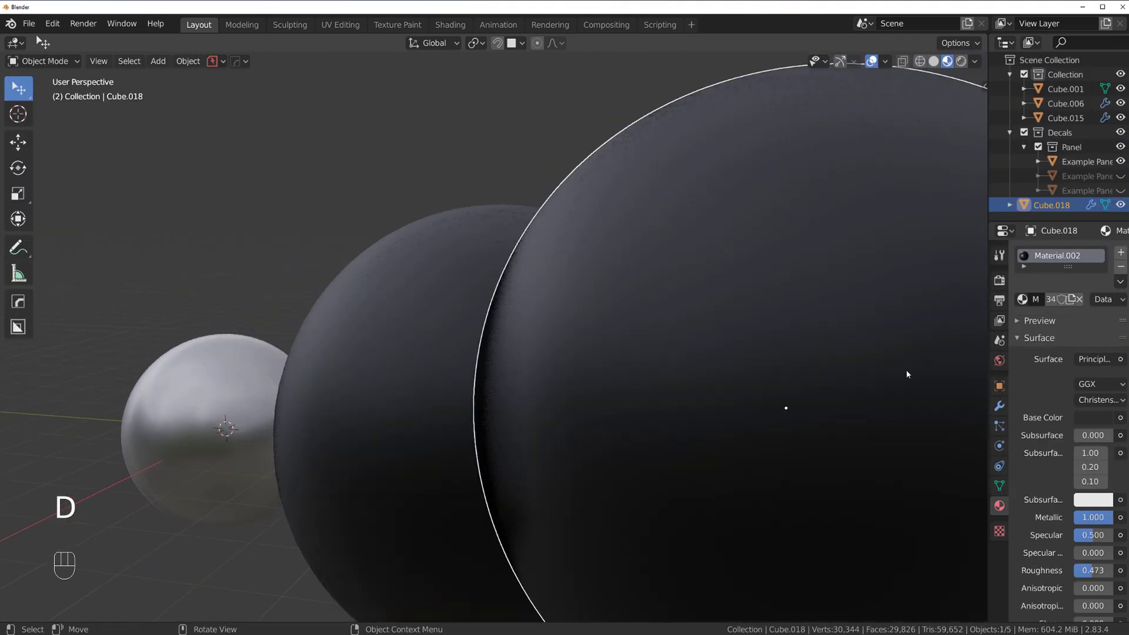
# Step: Scale the retrieved cutter sphere down slightly and apply its scale
pyautogui.press('s')
pyautogui.click(756, 367)
pyautogui.scroll(2, 756, 366)
pyautogui.keyDown('shift'); pyautogui.moveTo(756, 367); pyautogui.dragTo(635, 310, button='middle'); pyautogui.keyUp('shift')
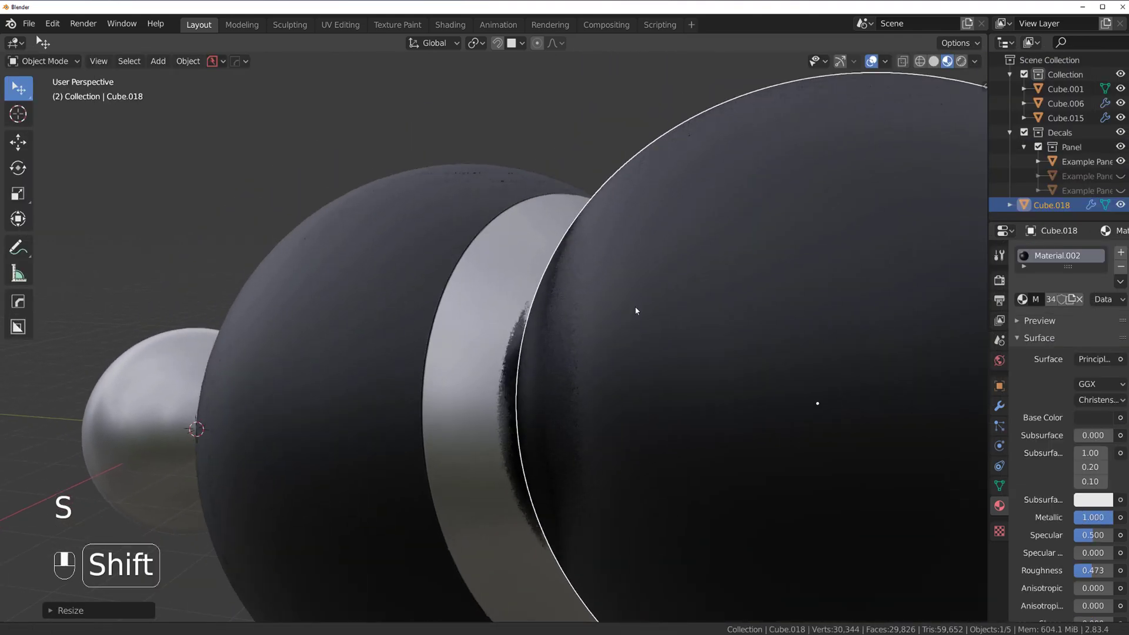
pyautogui.hotkey('ctrl', 'a')
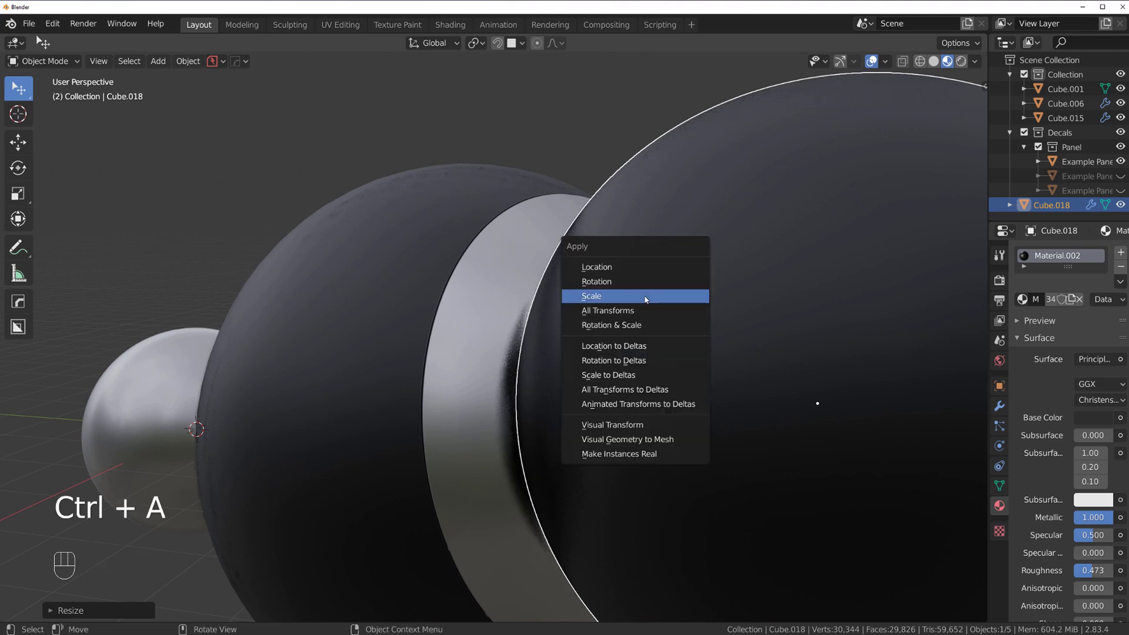
pyautogui.click(641, 298)
# Step: Slice the two-material sphere with the smaller cutter to add a second panel decal across the light cap
pyautogui.keyDown('shift'); pyautogui.click(524, 267); pyautogui.keyUp('shift')
pyautogui.scroll(2, 526, 277)
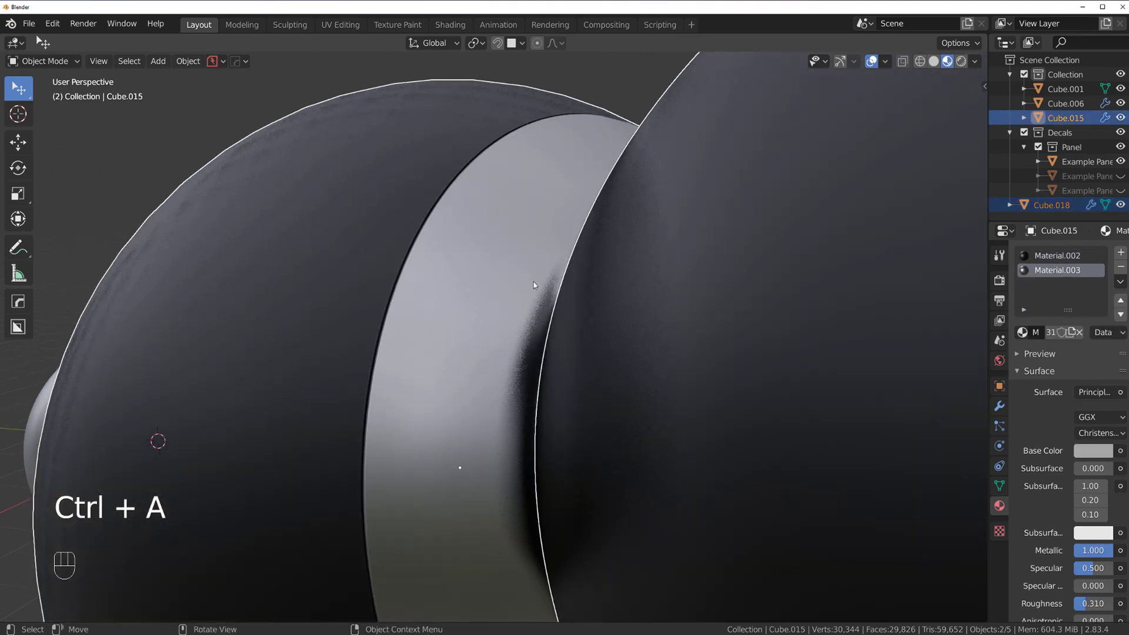
pyautogui.press('d')
pyautogui.click(593, 188)
pyautogui.scroll(1, 594, 276)
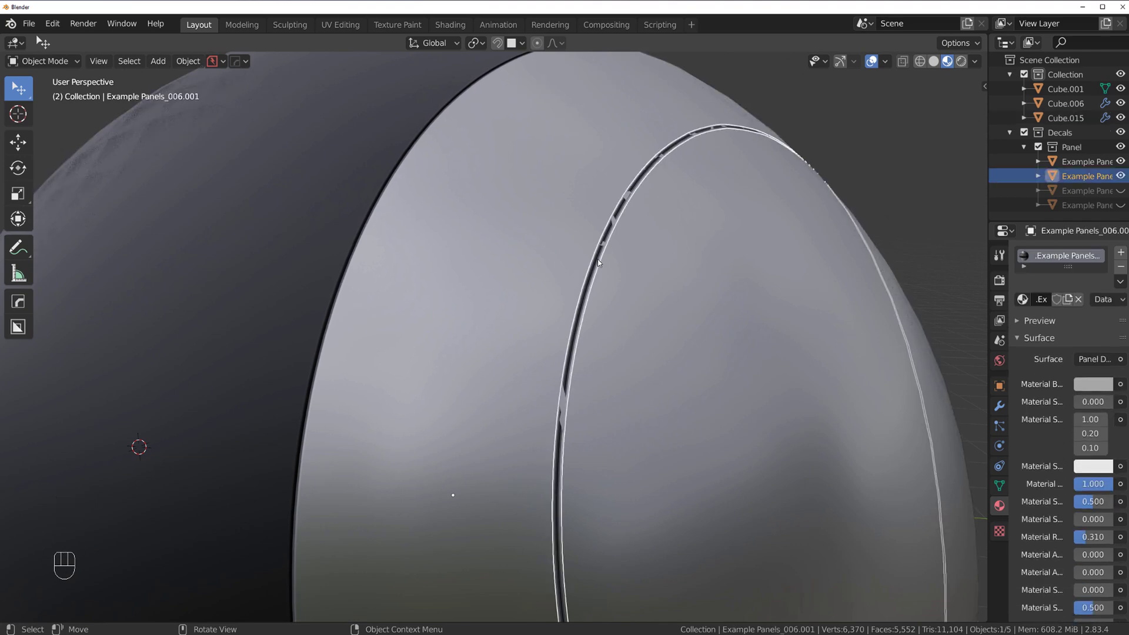
# Step: Fine-tune the new decal strip's height above the cap with Adjust Decal, then deselect it
pyautogui.press('d')
pyautogui.keyDown('shift'); pyautogui.click(582, 176); pyautogui.keyUp('shift')
pyautogui.keyDown('shift'); pyautogui.click(664, 191); pyautogui.keyUp('shift')
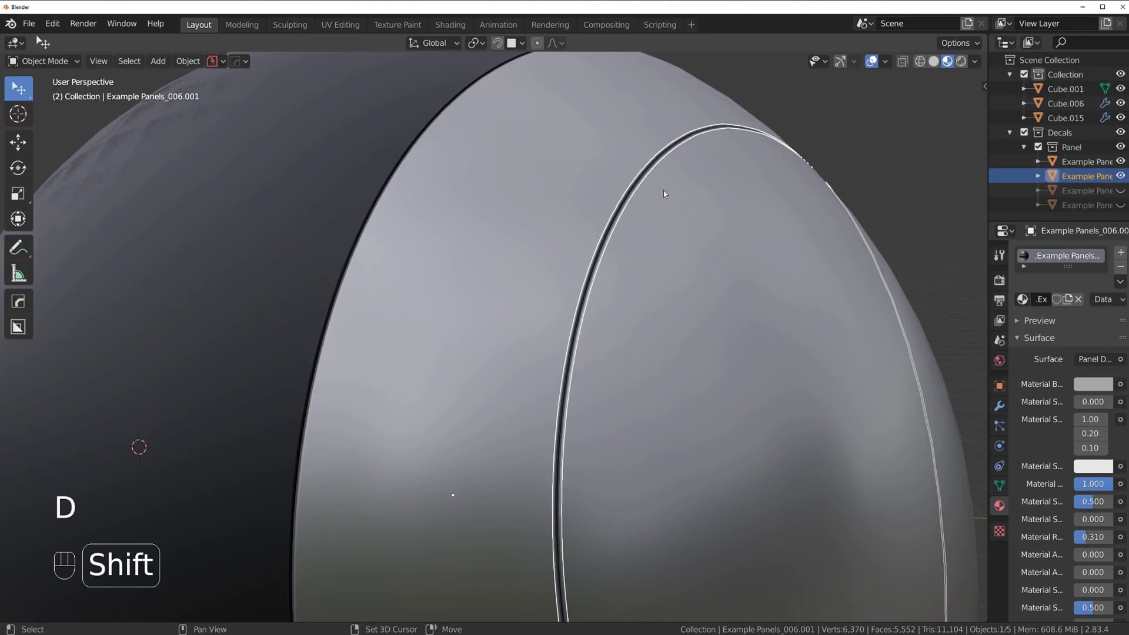
pyautogui.click(832, 162)
# Step: Examine both panel lines around the light cap and the break in the strip at the material border
pyautogui.scroll(-2, 706, 218)
pyautogui.keyDown('shift'); pyautogui.moveTo(503, 278); pyautogui.dragTo(525, 211, button='middle'); pyautogui.keyUp('shift')
pyautogui.scroll(1, 517, 207)
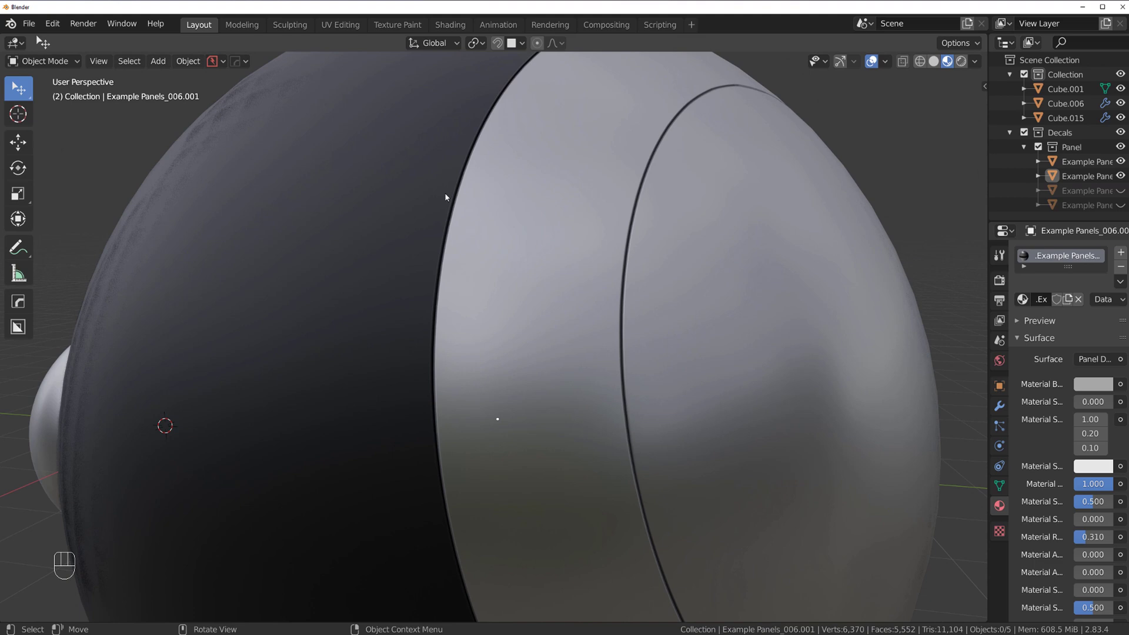
pyautogui.scroll(2, 600, 266)
pyautogui.keyDown('shift'); pyautogui.moveTo(622, 293); pyautogui.dragTo(565, 282, button='middle'); pyautogui.keyUp('shift')
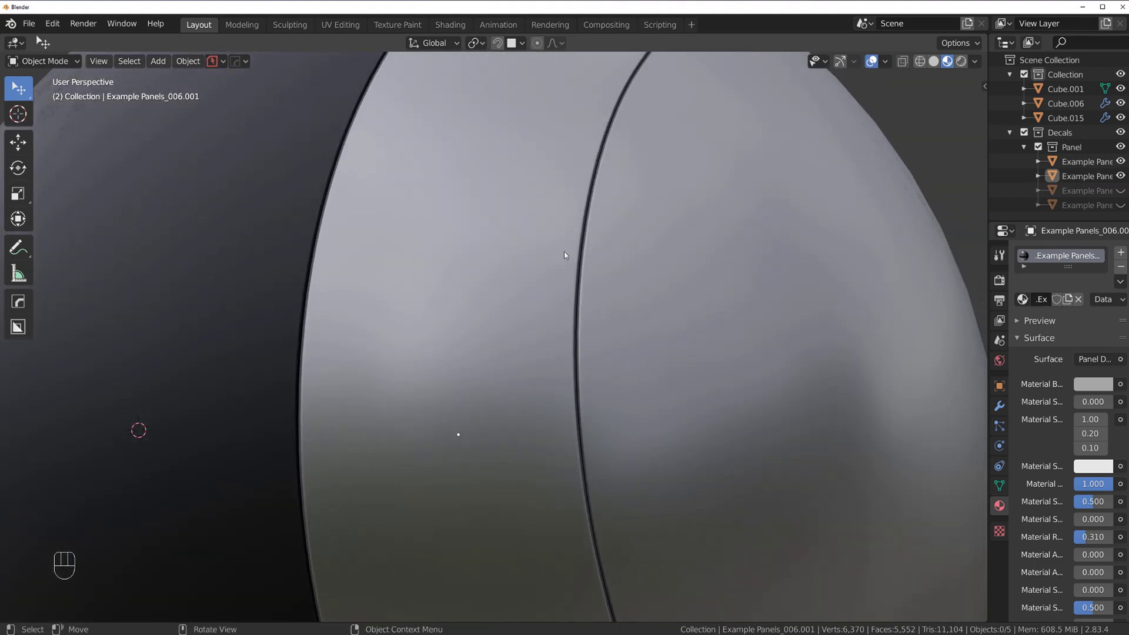
pyautogui.scroll(-4, 560, 288)
pyautogui.moveTo(559, 331); pyautogui.dragTo(507, 289, button='middle')
pyautogui.moveTo(507, 290); pyautogui.dragTo(475, 338, button='middle')
pyautogui.scroll(-4, 478, 335)
pyautogui.keyDown('shift'); pyautogui.moveTo(516, 265); pyautogui.dragTo(464, 264, button='middle'); pyautogui.keyUp('shift')
pyautogui.scroll(3, 485, 341)
pyautogui.scroll(3, 464, 264)
pyautogui.scroll(2, 502, 343)
# Step: Try moving the sphere's border vertex at the gap in the decal strip in Edit Mode
pyautogui.click(327, 371)
pyautogui.press('Tab')
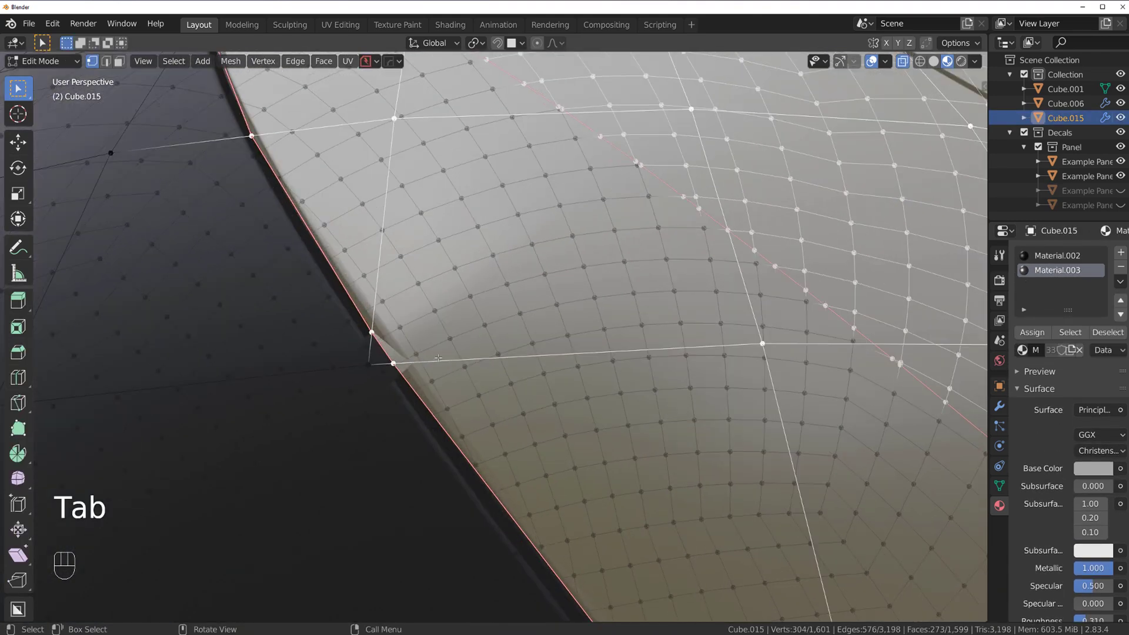
pyautogui.click(374, 365)
pyautogui.click(377, 325)
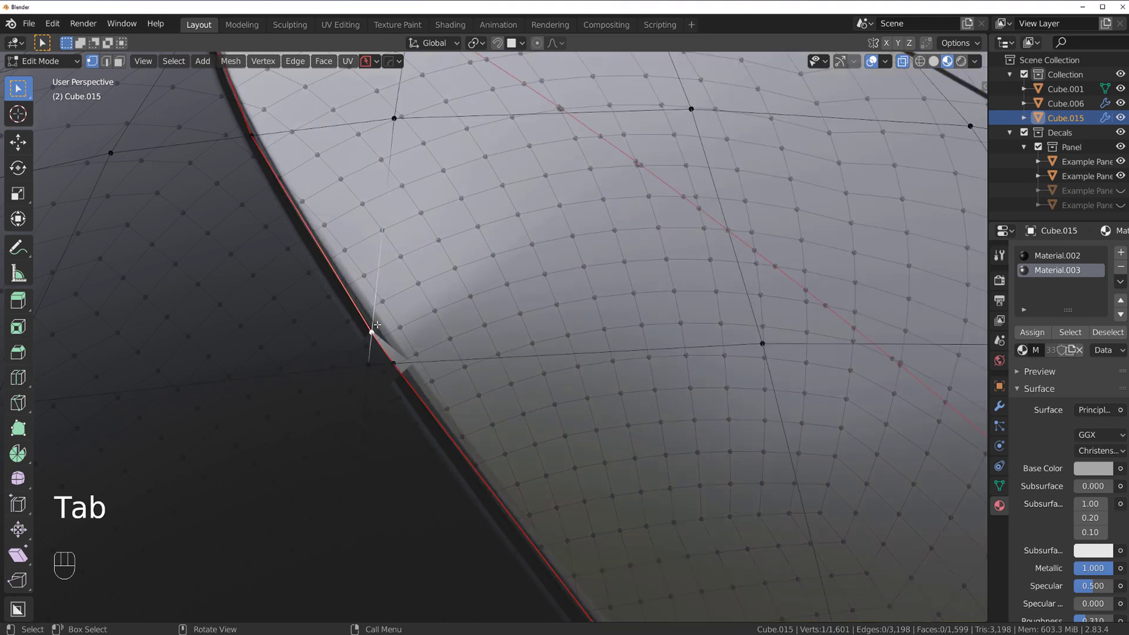
pyautogui.press('g')
pyautogui.click(435, 318)
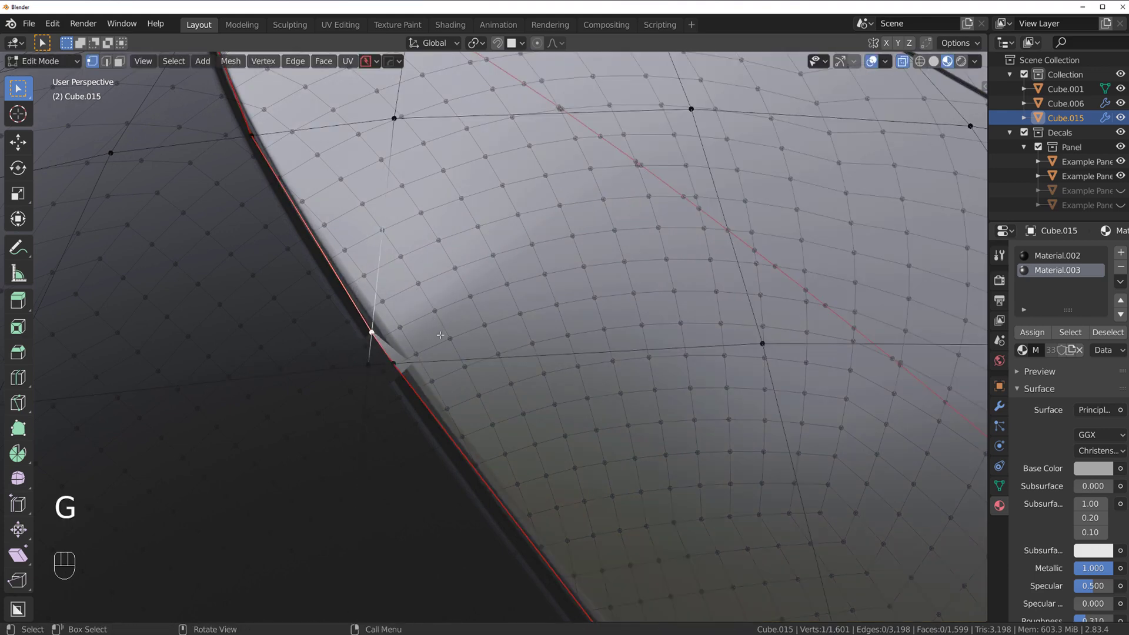
# Step: Leave Edit Mode, set the sphere's subdivision to level 2 and turn its Subdivision modifier's viewport display back on
pyautogui.press('Tab')
pyautogui.hotkey('ctrl', '2')
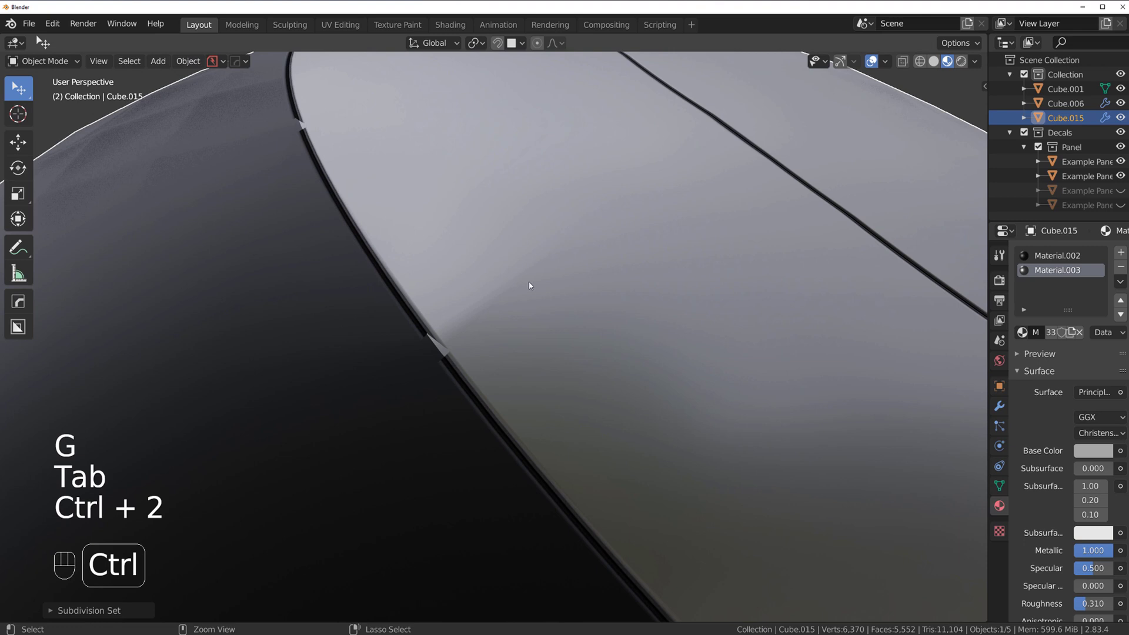
pyautogui.hotkey('ctrl', '2')
pyautogui.scroll(-6, 353, 358)
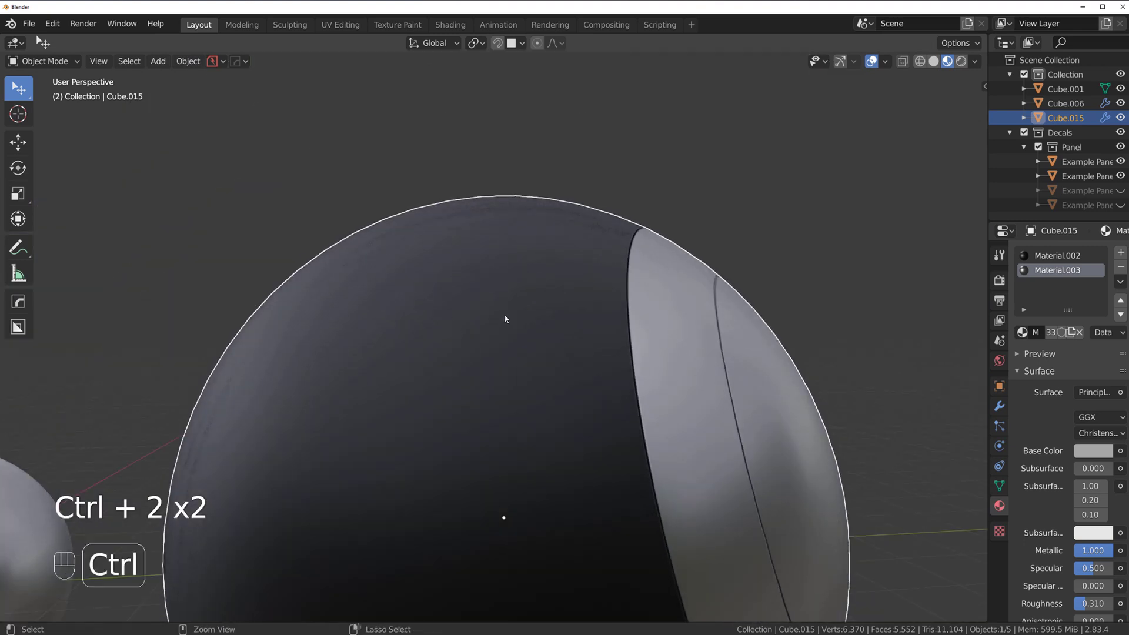
pyautogui.hotkey('ctrl', '`')
pyautogui.click(754, 355)
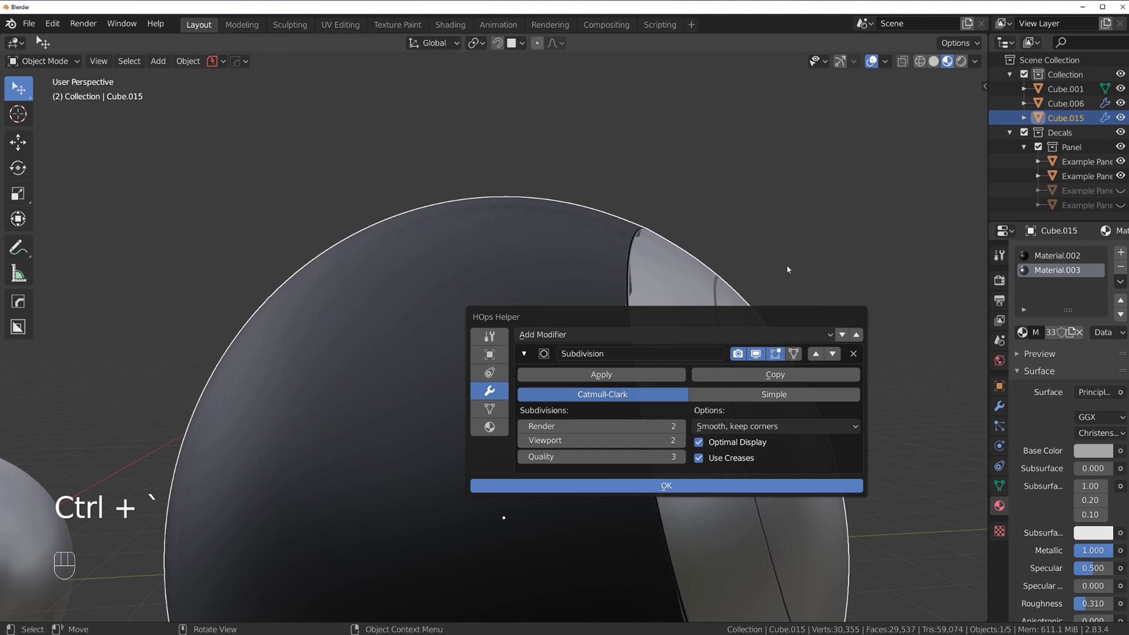
pyautogui.click(788, 270)
# Step: Examine the panel lines around the sphere and the spot where the light cap protrudes past its decal strip
pyautogui.moveTo(745, 514); pyautogui.dragTo(666, 456, button='middle')
pyautogui.keyDown('shift'); pyautogui.moveTo(666, 456); pyautogui.dragTo(468, 341, button='middle'); pyautogui.keyUp('shift')
pyautogui.scroll(2, 424, 296)
pyautogui.scroll(-2, 457, 312)
pyautogui.scroll(-2, 456, 300)
pyautogui.moveTo(446, 231); pyautogui.dragTo(477, 348, button='middle')
pyautogui.moveTo(252, 289); pyautogui.dragTo(500, 318, button='middle')
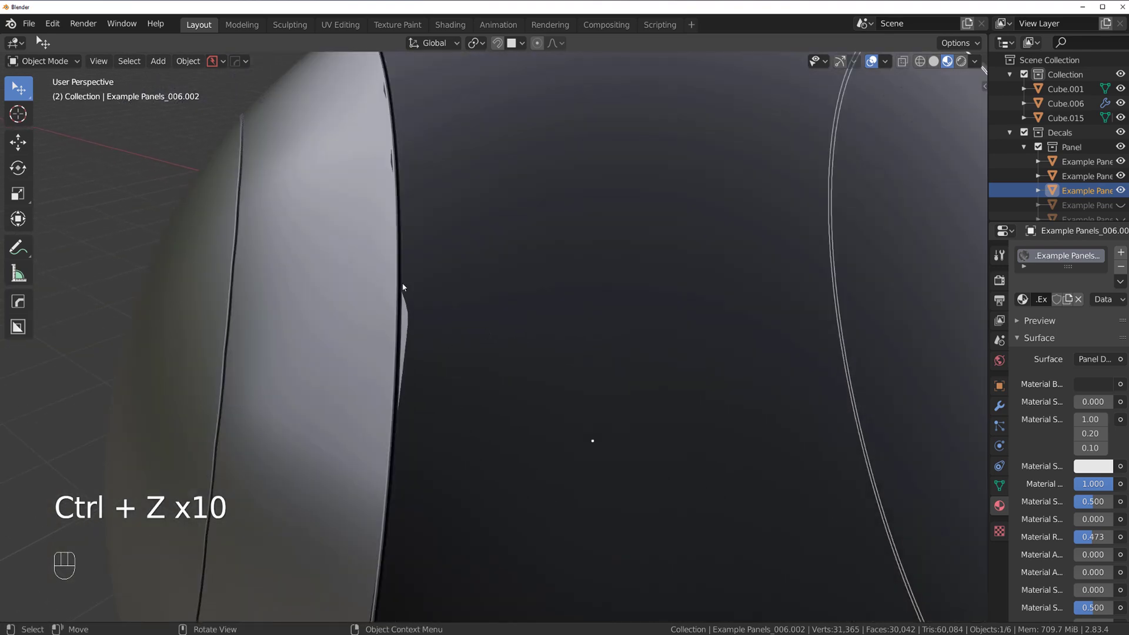
pyautogui.scroll(-2, 415, 401)
pyautogui.scroll(3, 439, 331)
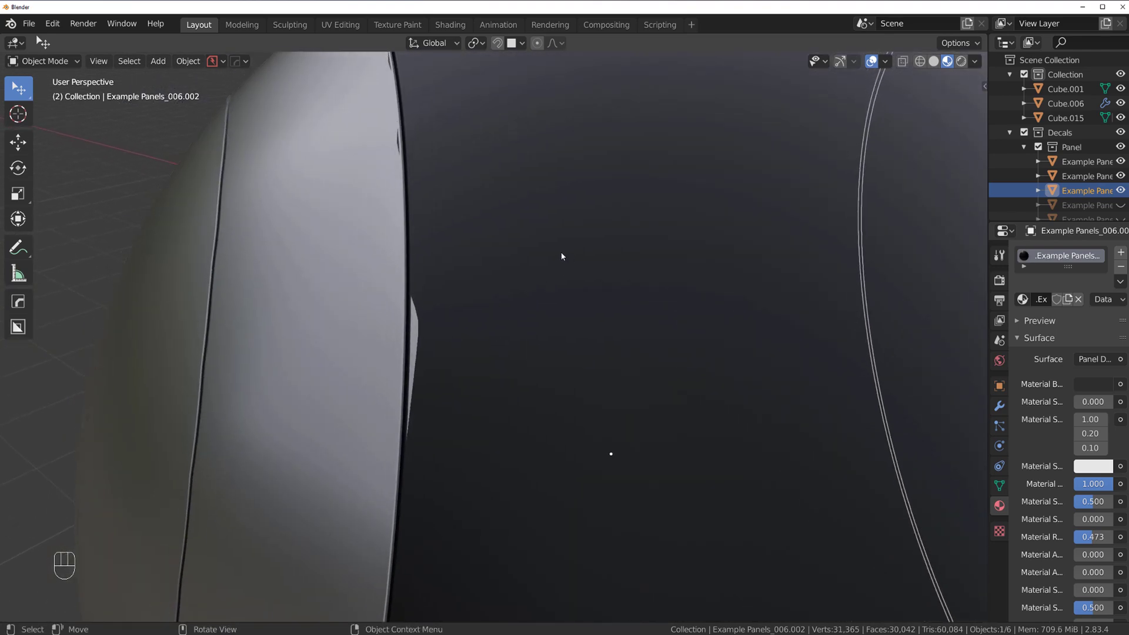
pyautogui.scroll(-3, 524, 261)
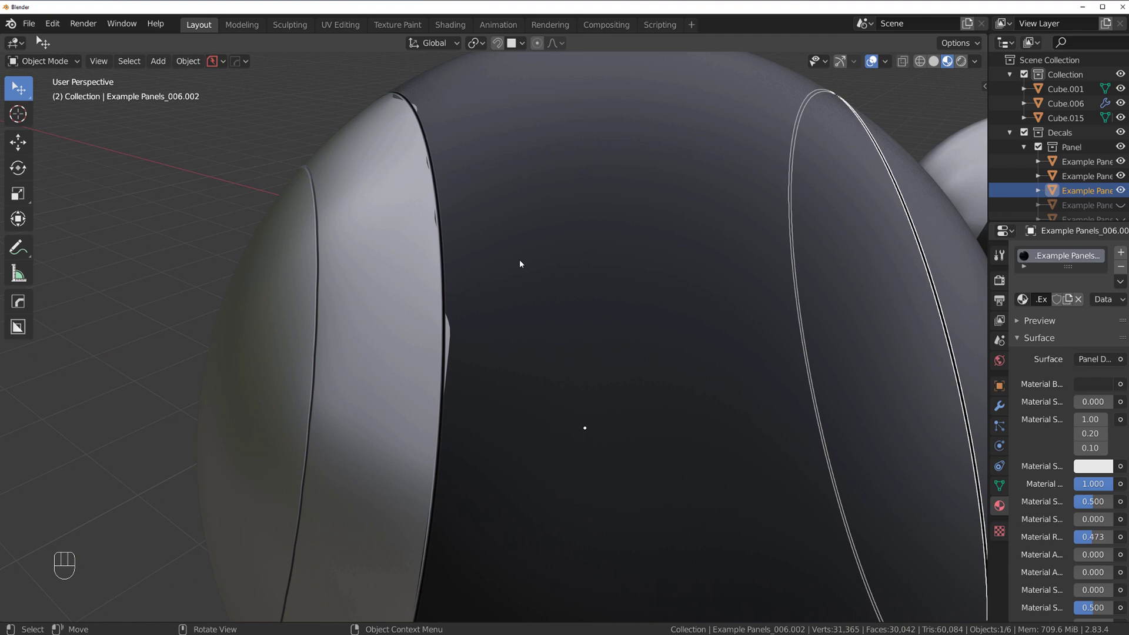
pyautogui.scroll(2, 440, 264)
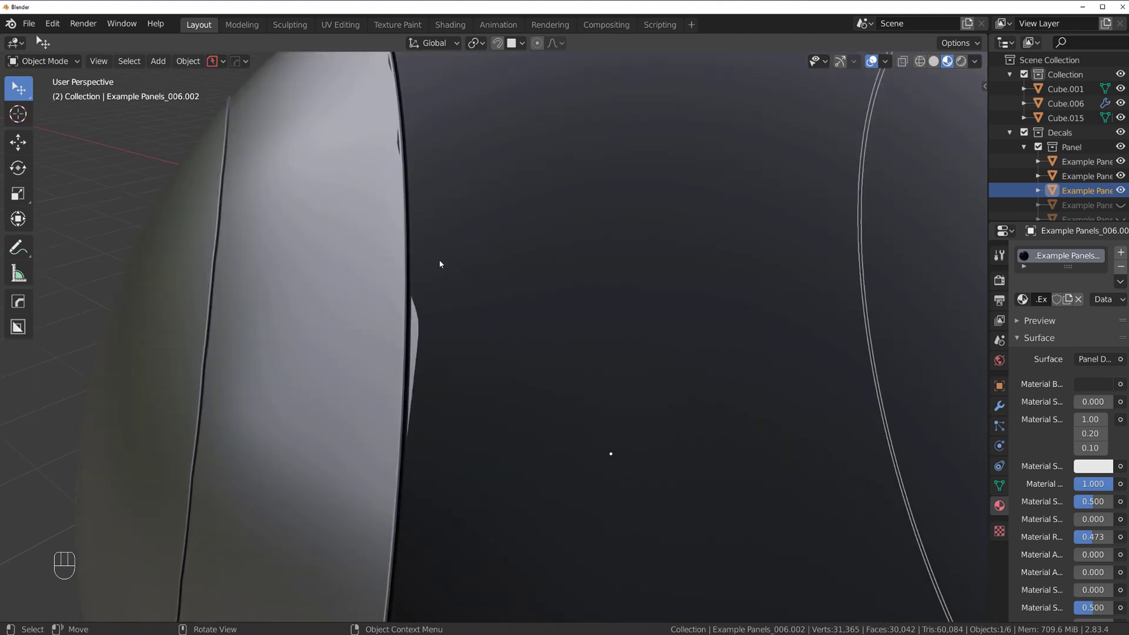
# Step: Select the decal strip at the light cap's edge and examine how it sits on the surface
pyautogui.click(423, 294)
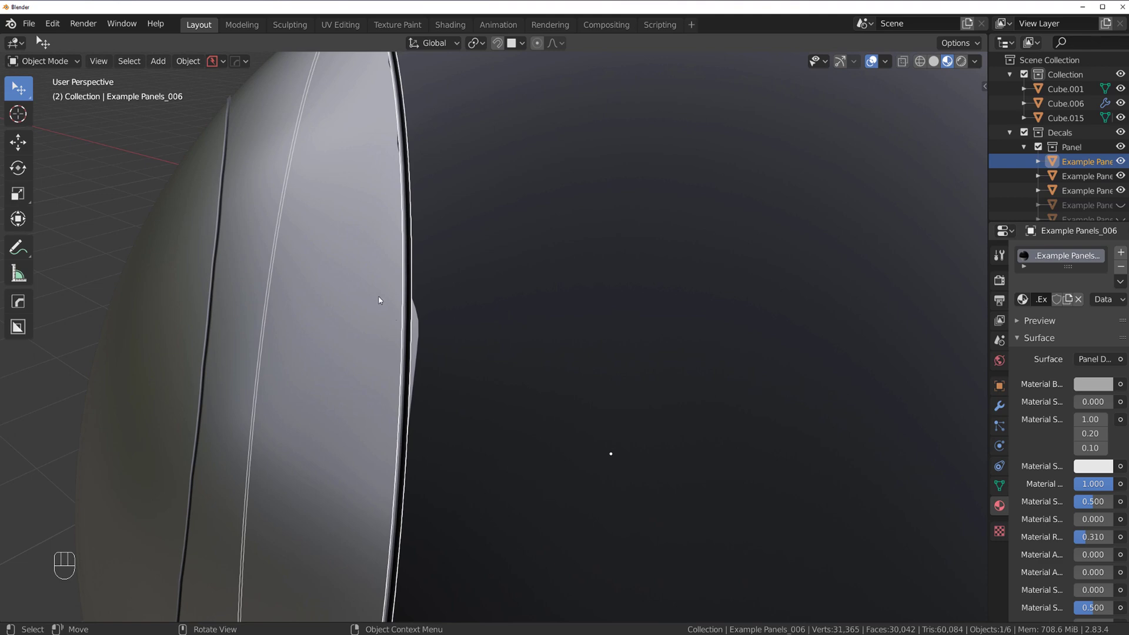
pyautogui.scroll(-5, 482, 408)
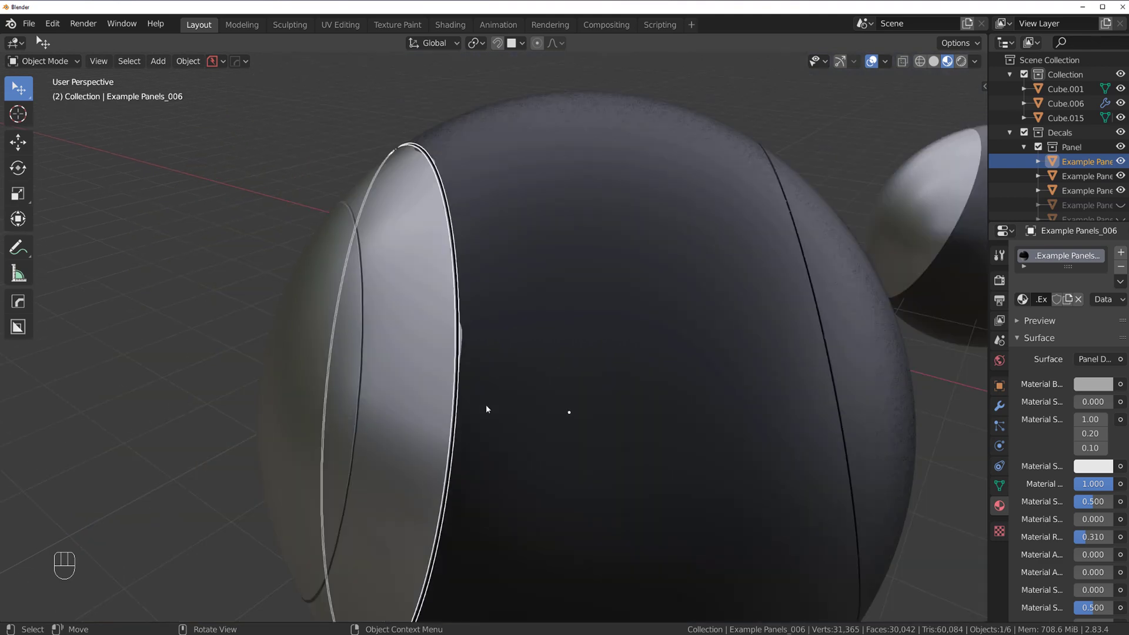
pyautogui.moveTo(489, 401); pyautogui.dragTo(651, 374, button='middle')
pyautogui.scroll(3, 224, 311)
pyautogui.moveTo(224, 310); pyautogui.dragTo(385, 207, button='middle')
pyautogui.click(382, 203)
pyautogui.click(379, 200)
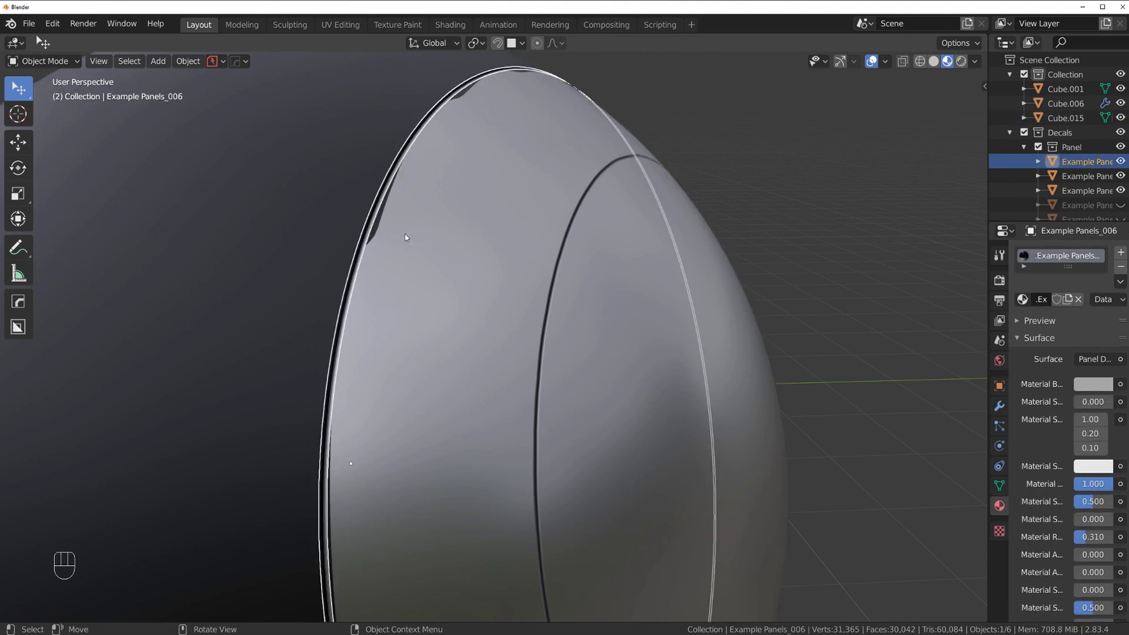
# Step: Widen the selected decal strip at the light cap's edge with Adjust Decal to a width factor of about 2.78, then deselect it
pyautogui.press('d')
pyautogui.click(382, 167)
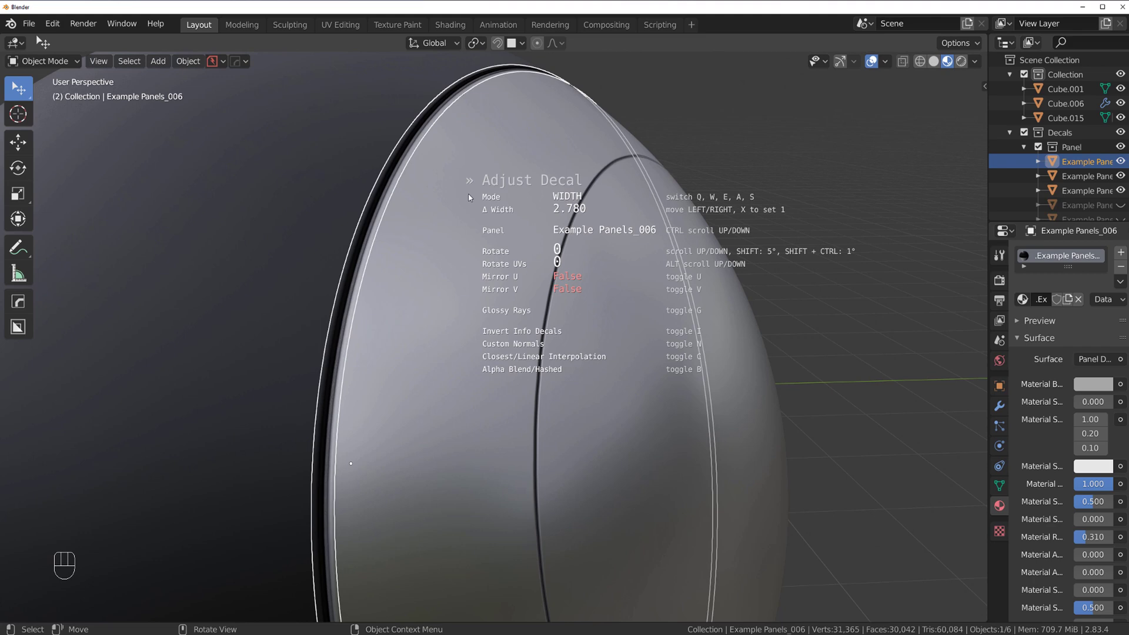
pyautogui.click(469, 197)
pyautogui.click(732, 199)
# Step: Examine how the widened decal strip covers the light cap's edge, up close and from a distance
pyautogui.scroll(-3, 594, 268)
pyautogui.scroll(2, 520, 213)
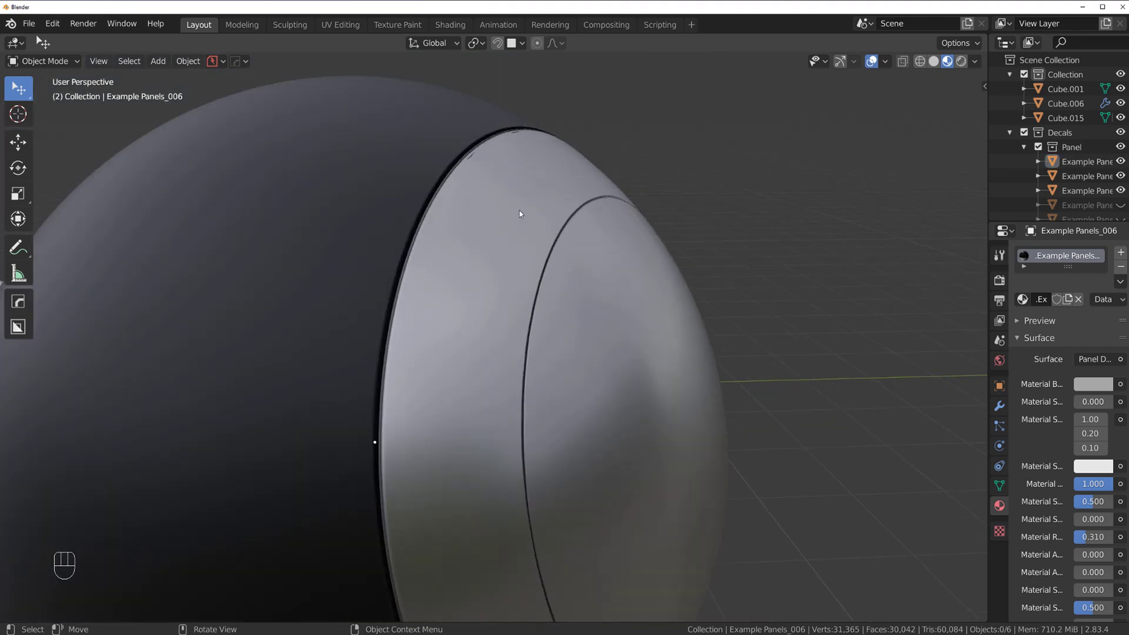
pyautogui.scroll(3, 520, 213)
pyautogui.keyDown('shift'); pyautogui.moveTo(509, 185); pyautogui.dragTo(500, 215, button='middle'); pyautogui.keyUp('shift')
pyautogui.scroll(-4, 484, 267)
pyautogui.moveTo(484, 267); pyautogui.dragTo(532, 259, button='middle')
pyautogui.moveTo(532, 258); pyautogui.dragTo(471, 259, button='middle')
pyautogui.scroll(3, 454, 240)
pyautogui.scroll(-4, 451, 272)
pyautogui.moveTo(488, 452); pyautogui.dragTo(506, 307, button='middle')
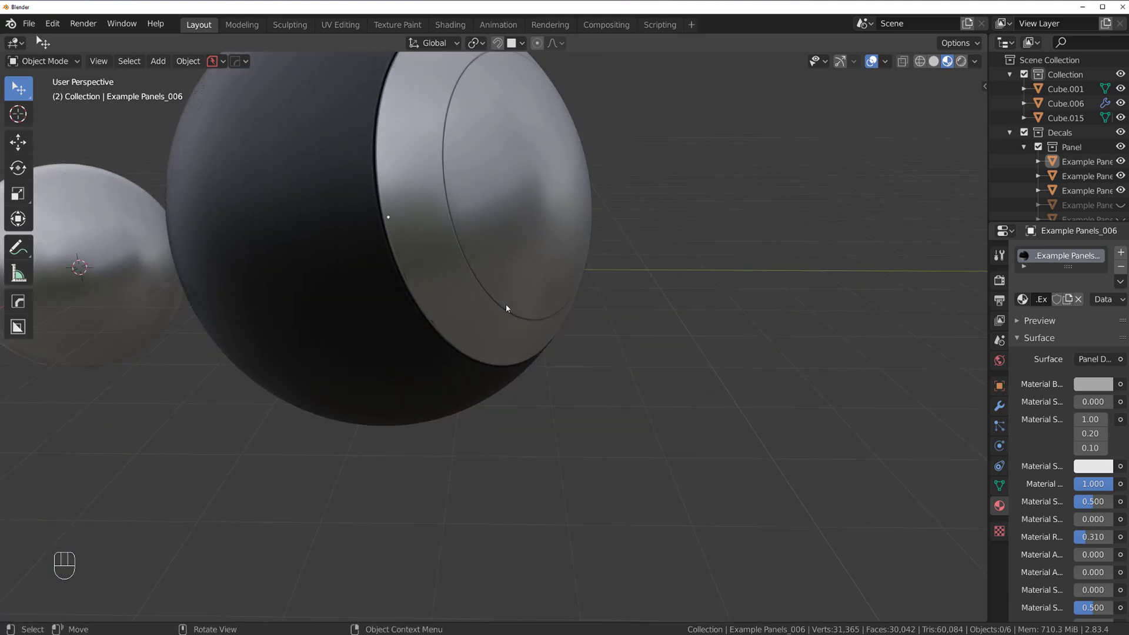
# Step: Inspect the panel lines on the sphere's other sides and recheck the light cap's border for remaining artefacts
pyautogui.keyDown('shift'); pyautogui.moveTo(432, 133); pyautogui.dragTo(471, 349, button='middle'); pyautogui.keyUp('shift')
pyautogui.scroll(4, 472, 329)
pyautogui.scroll(1, 502, 303)
pyautogui.keyDown('shift'); pyautogui.moveTo(493, 171); pyautogui.dragTo(365, 307, button='middle'); pyautogui.keyUp('shift')
pyautogui.scroll(-5, 500, 294)
pyautogui.keyDown('shift'); pyautogui.moveTo(579, 364); pyautogui.dragTo(487, 228, button='middle'); pyautogui.keyUp('shift')
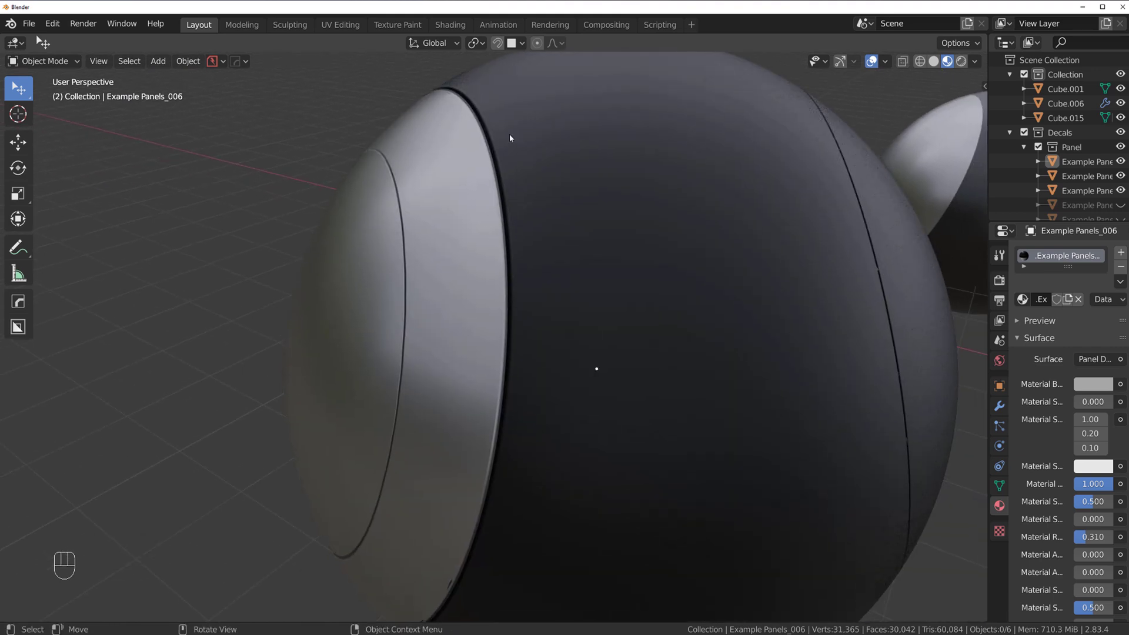
pyautogui.scroll(-4, 495, 397)
pyautogui.scroll(4, 474, 384)
pyautogui.scroll(-4, 468, 412)
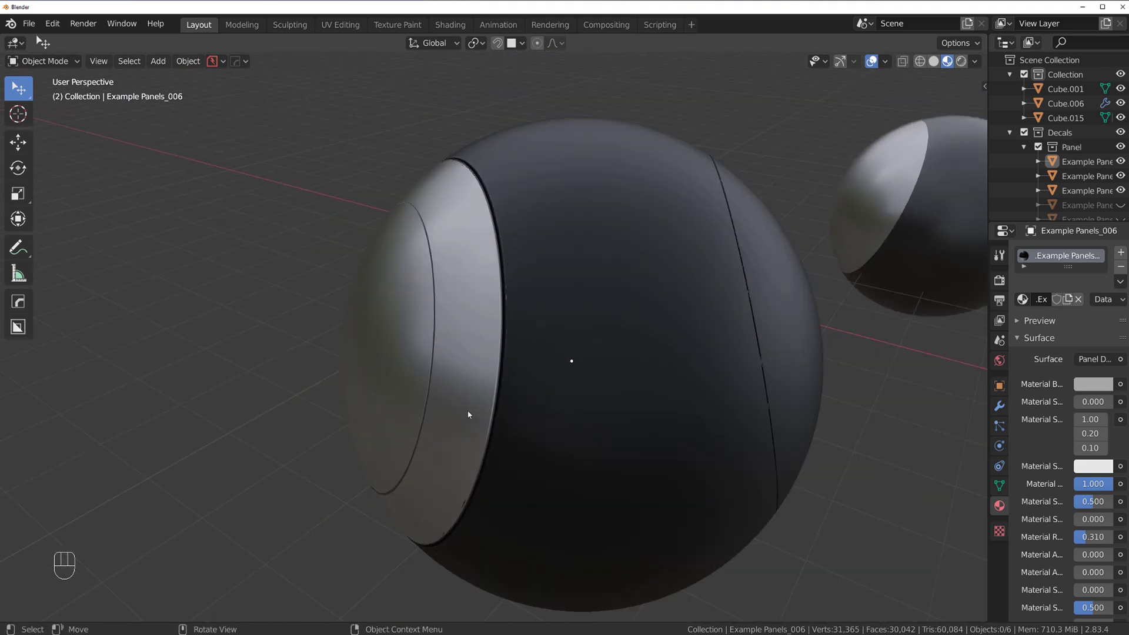
pyautogui.moveTo(469, 414); pyautogui.dragTo(365, 283, button='middle')
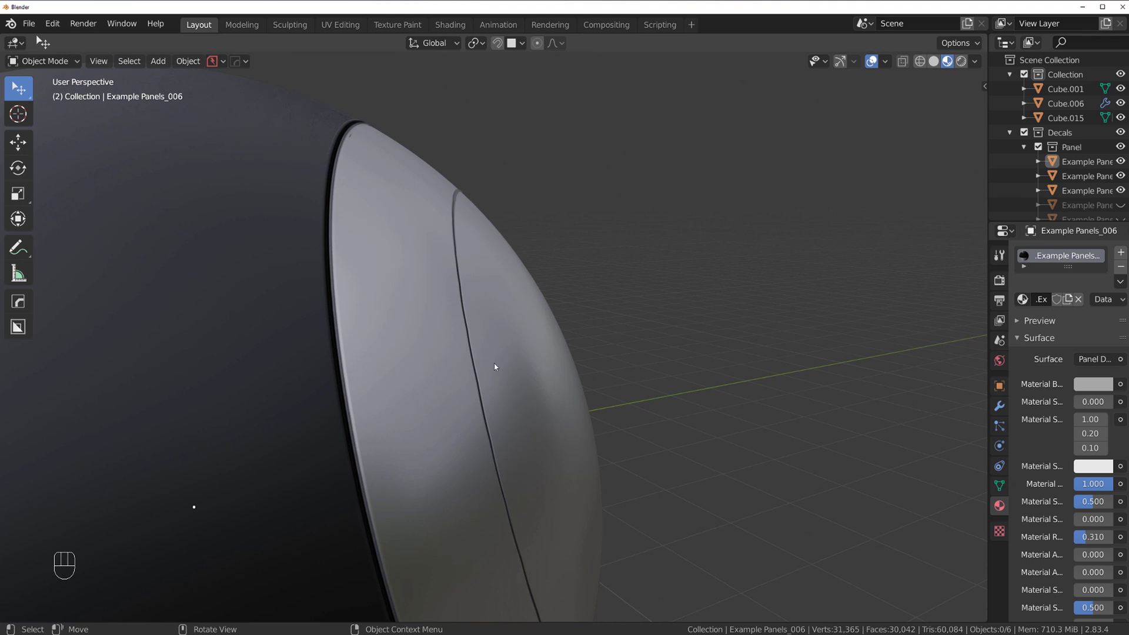
pyautogui.scroll(1, 406, 310)
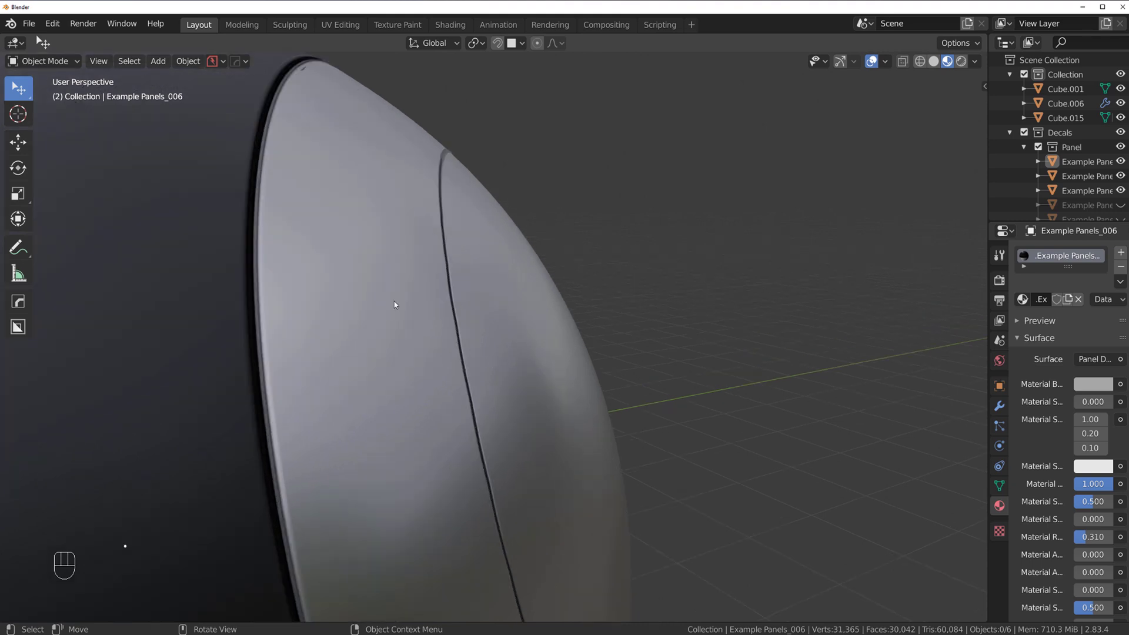
pyautogui.scroll(-2, 396, 304)
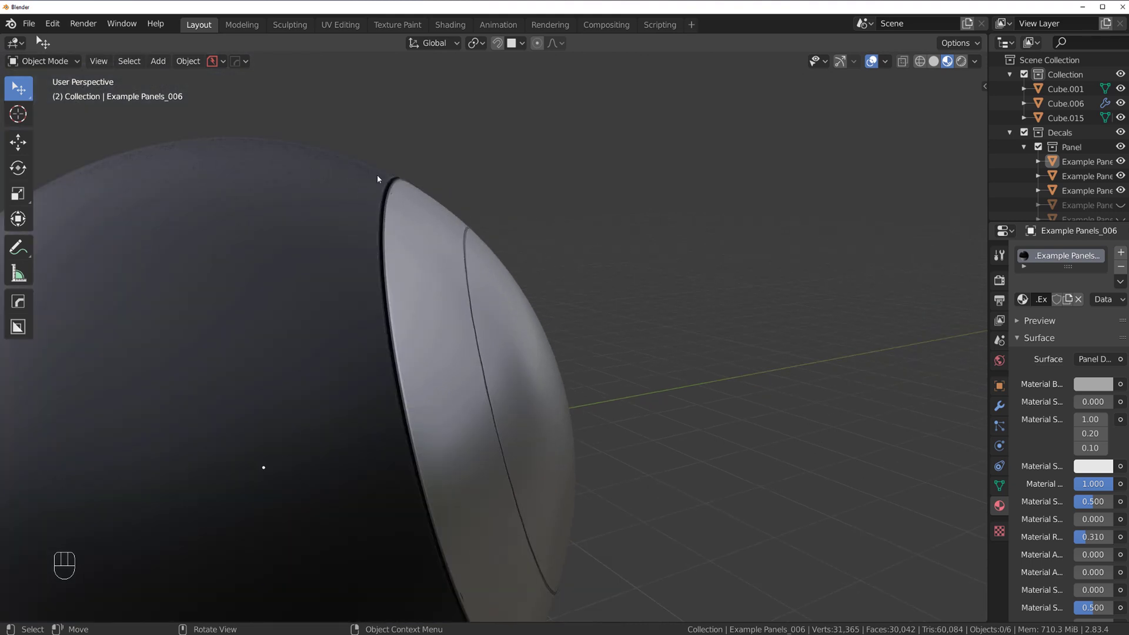
pyautogui.scroll(-2, 297, 301)
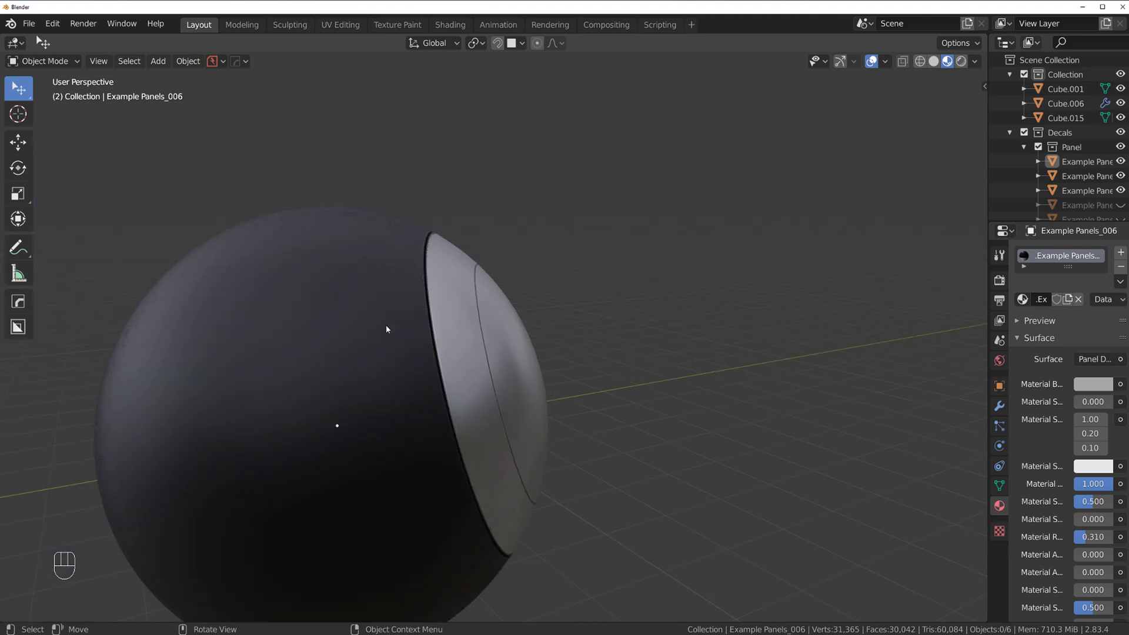